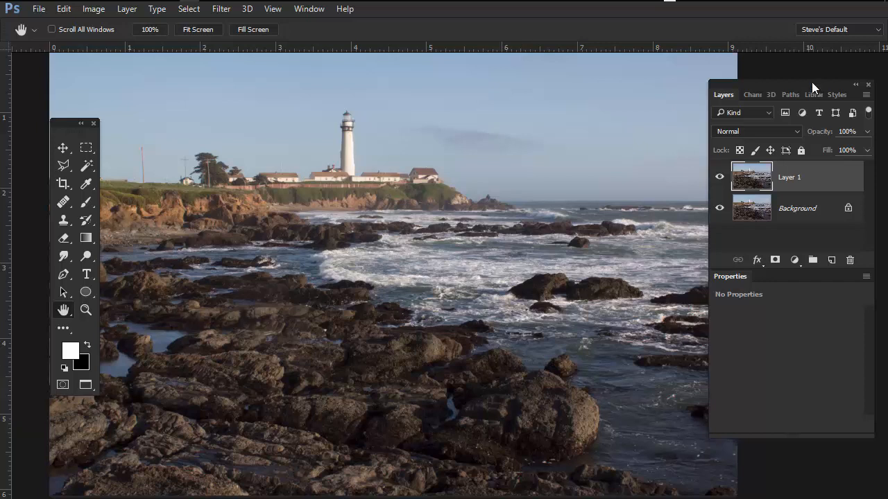
# - Examine the red, green and blue channels one by one, and return to the composite RGB channel
pyautogui.moveTo(811, 82); pyautogui.dragTo(767, 75)
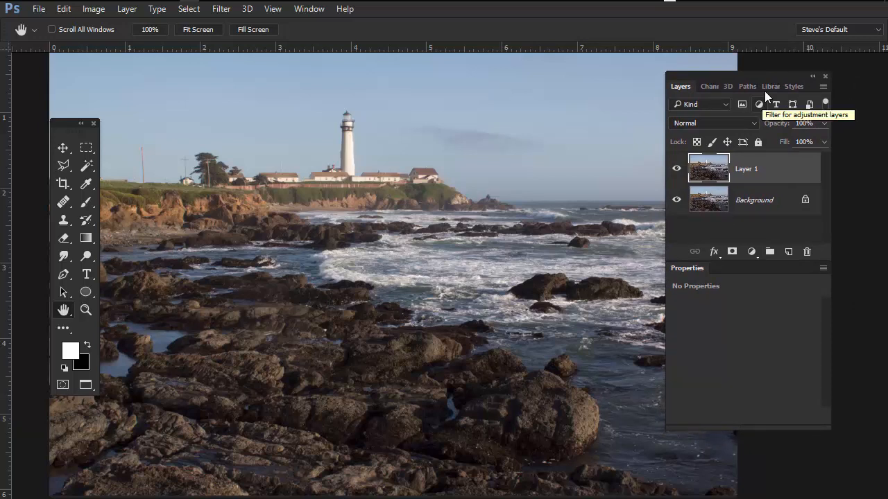
pyautogui.moveTo(743, 79); pyautogui.dragTo(780, 94)
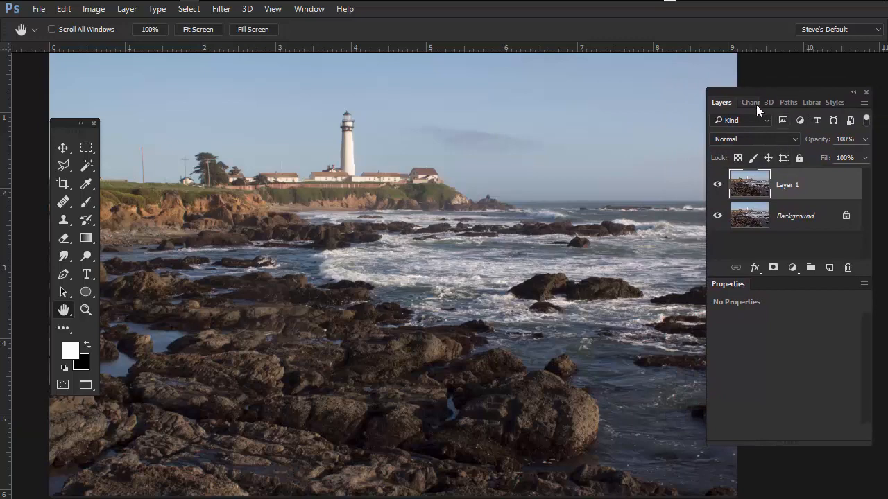
pyautogui.click(751, 103)
pyautogui.click(763, 172)
pyautogui.click(763, 217)
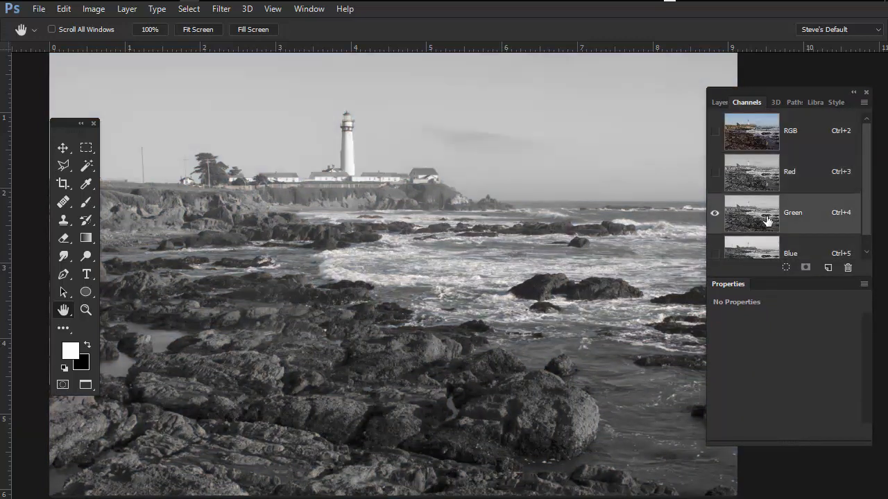
pyautogui.click(773, 253)
pyautogui.click(763, 135)
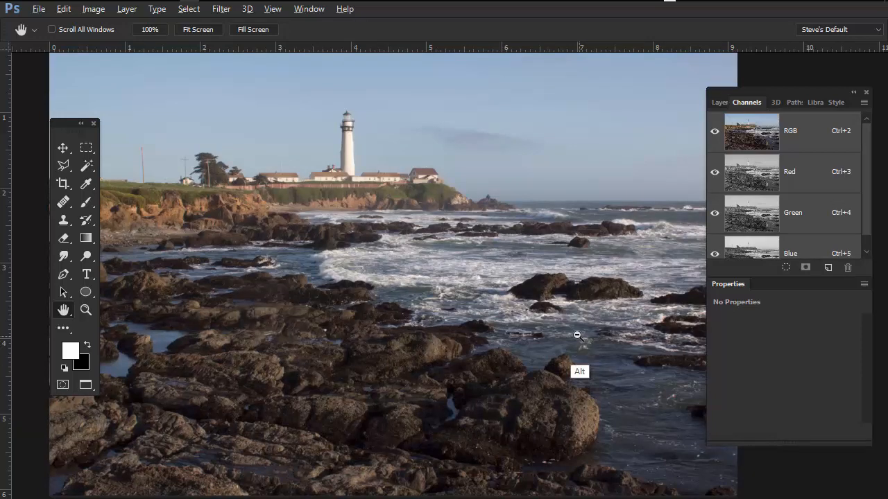
# - Select the entire sky with the Magic Wand at a tolerance of 32
pyautogui.scroll(-1, 553, 334)
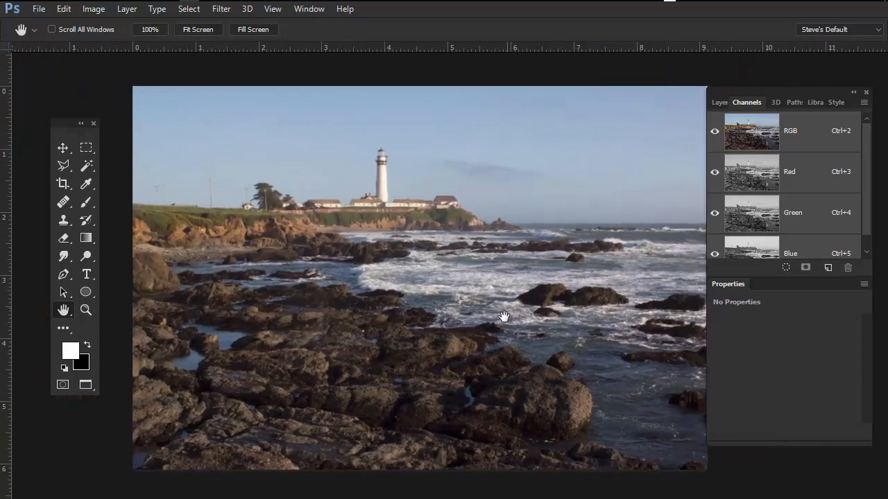
pyautogui.scroll(3, 511, 333)
pyautogui.moveTo(525, 361); pyautogui.dragTo(530, 342)
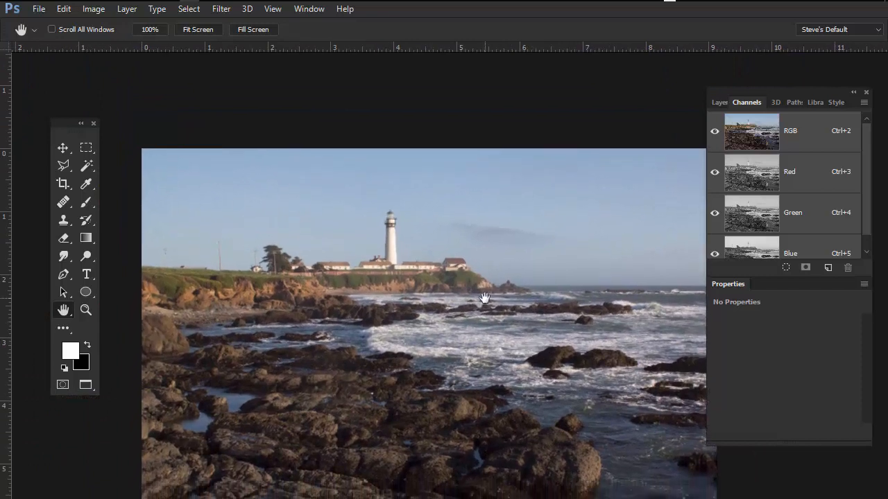
pyautogui.click(86, 165)
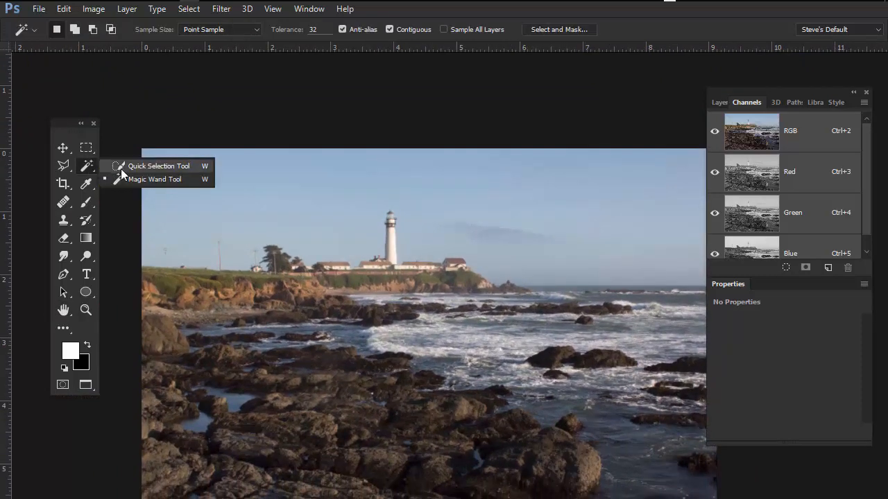
pyautogui.click(145, 170)
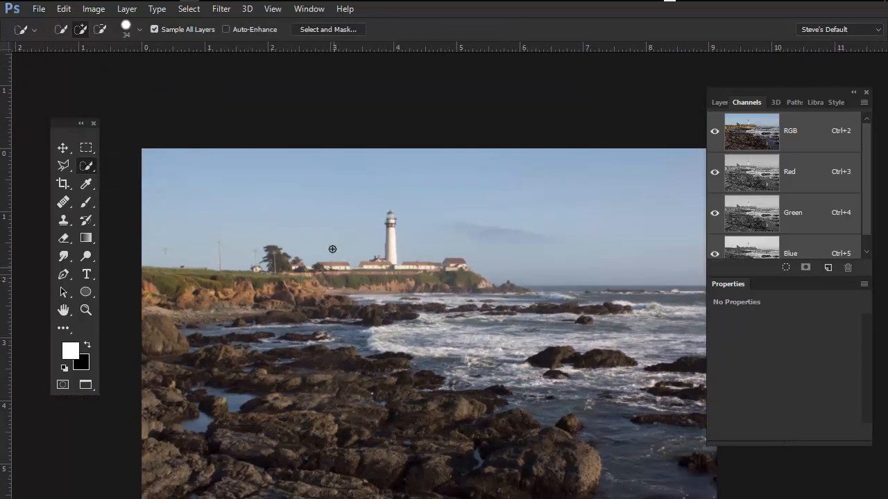
pyautogui.click(88, 166)
pyautogui.click(139, 179)
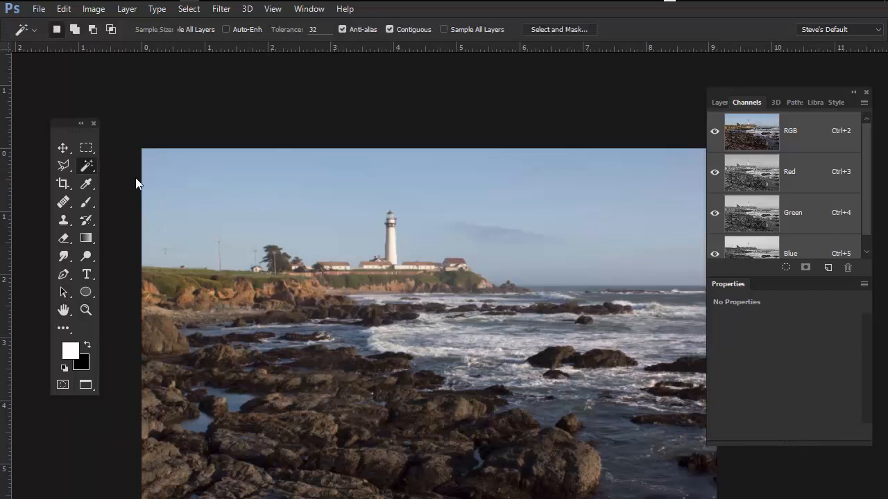
pyautogui.click(593, 270)
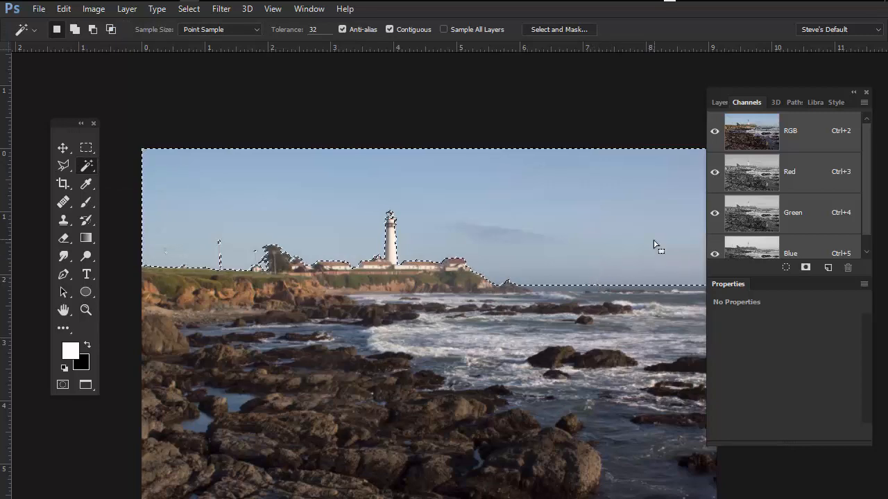
# - Check the selection edge along the horizon and display the sky selection as a Quick Mask overlay
pyautogui.scroll(5, 614, 277)
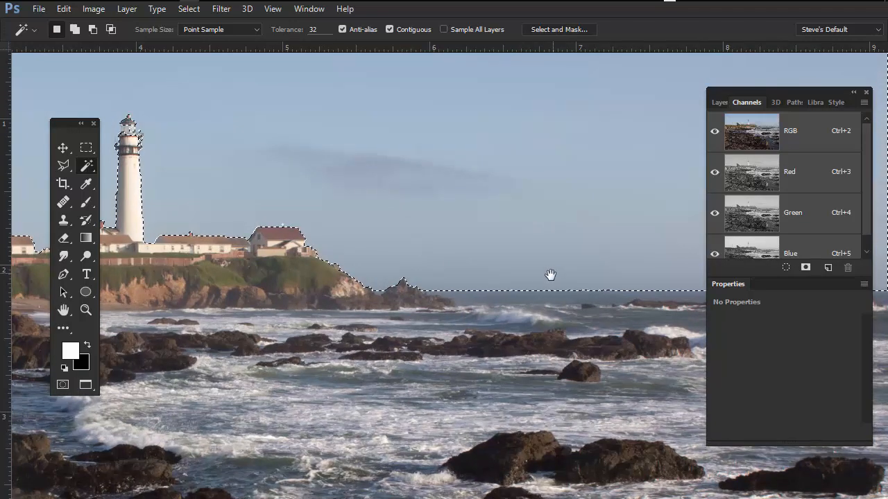
pyautogui.moveTo(624, 317); pyautogui.dragTo(366, 317)
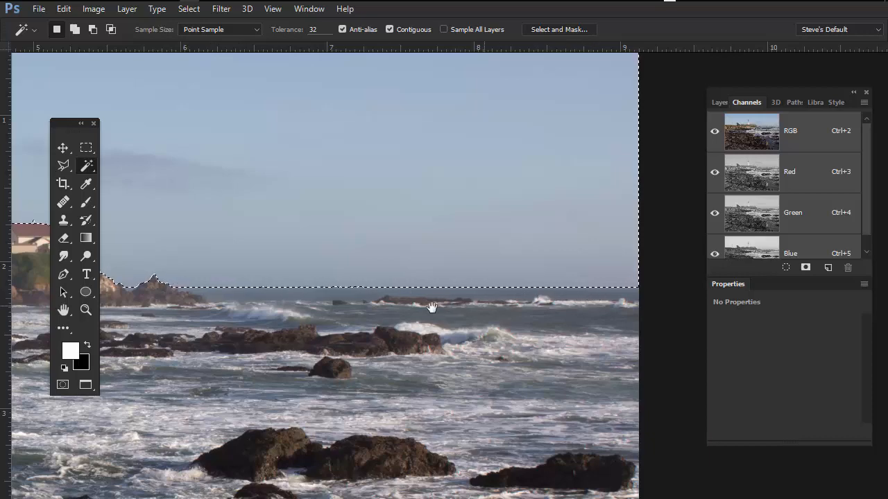
pyautogui.moveTo(265, 348); pyautogui.dragTo(515, 419)
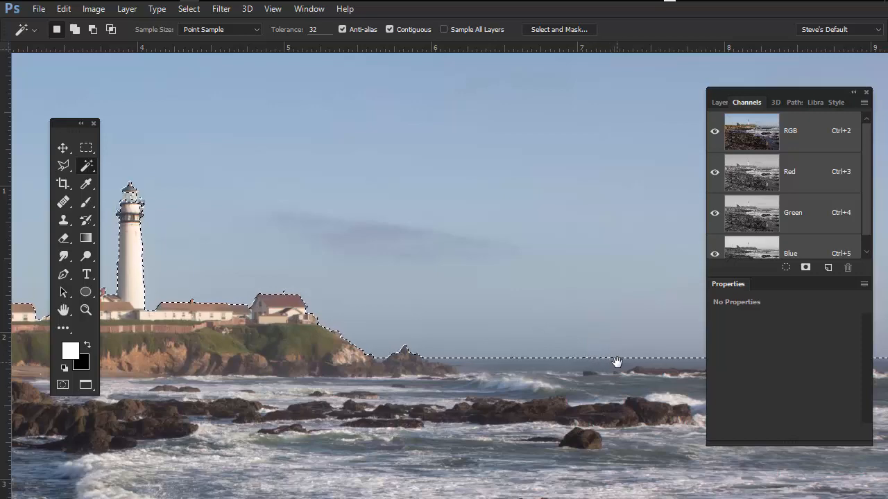
pyautogui.scroll(-3, 590, 333)
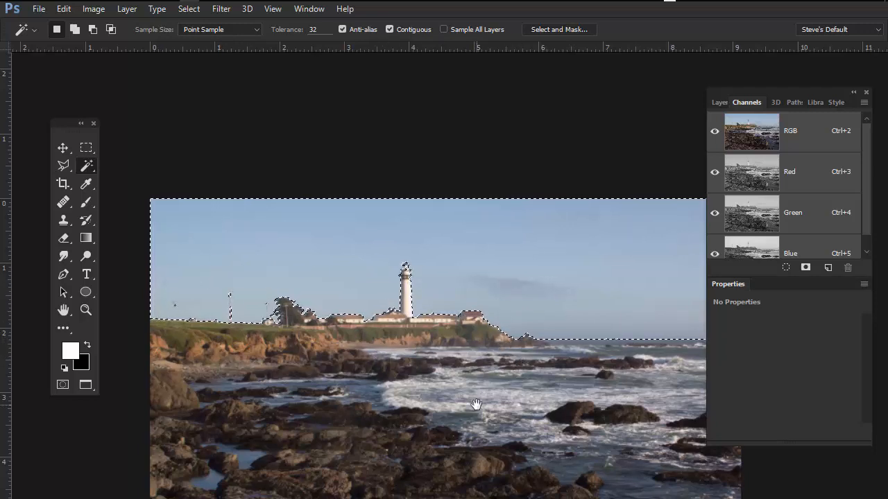
pyautogui.press('q')
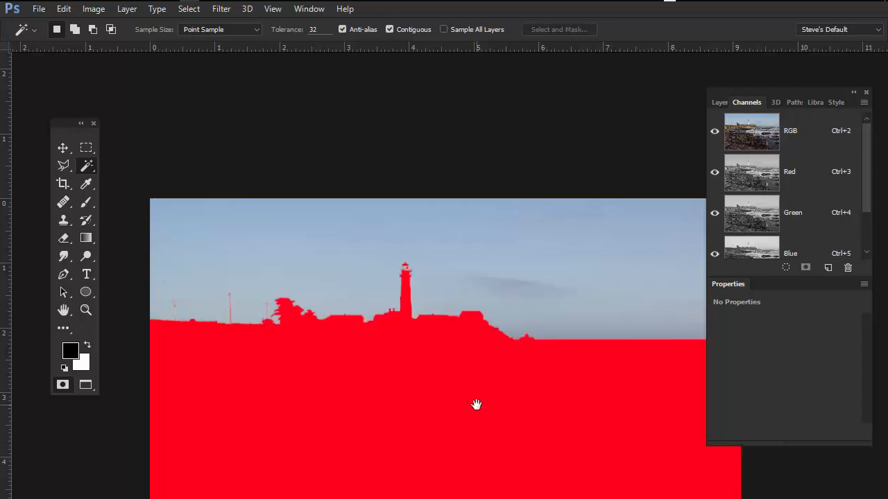
pyautogui.moveTo(440, 337); pyautogui.dragTo(474, 347)
pyautogui.moveTo(436, 412); pyautogui.dragTo(571, 317)
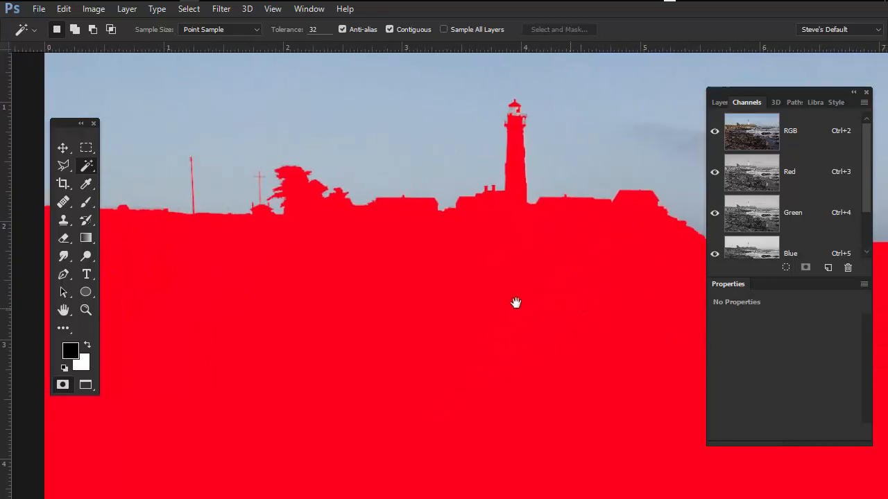
# - Set the Quick Mask overlay opacity to 40% and display the selection as a mask again
pyautogui.moveTo(61, 122); pyautogui.dragTo(210, 104)
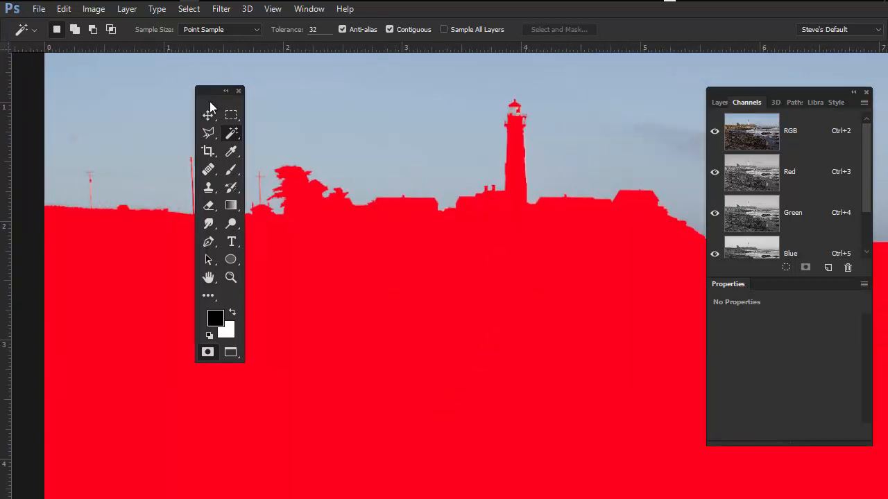
pyautogui.doubleClick(208, 352)
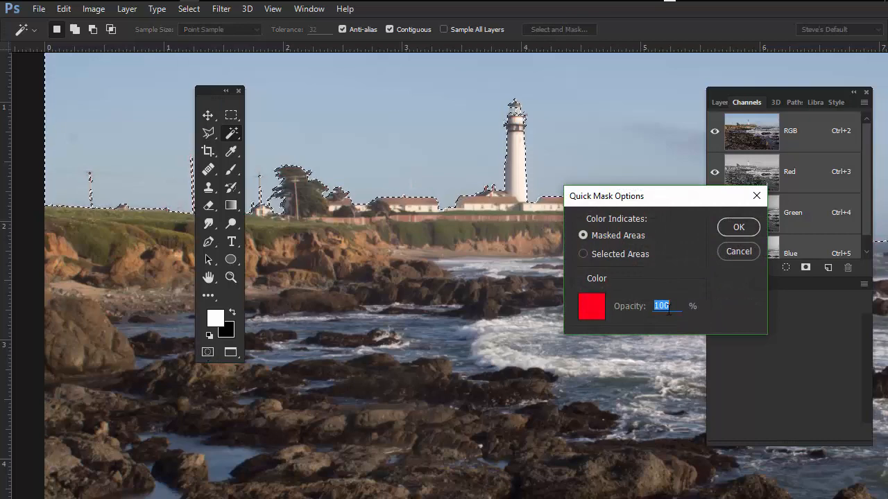
pyautogui.write('40')
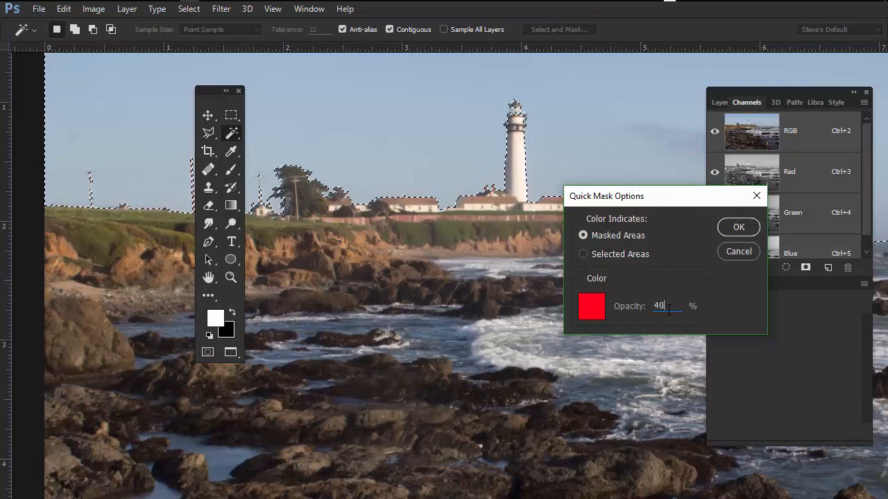
pyautogui.click(741, 227)
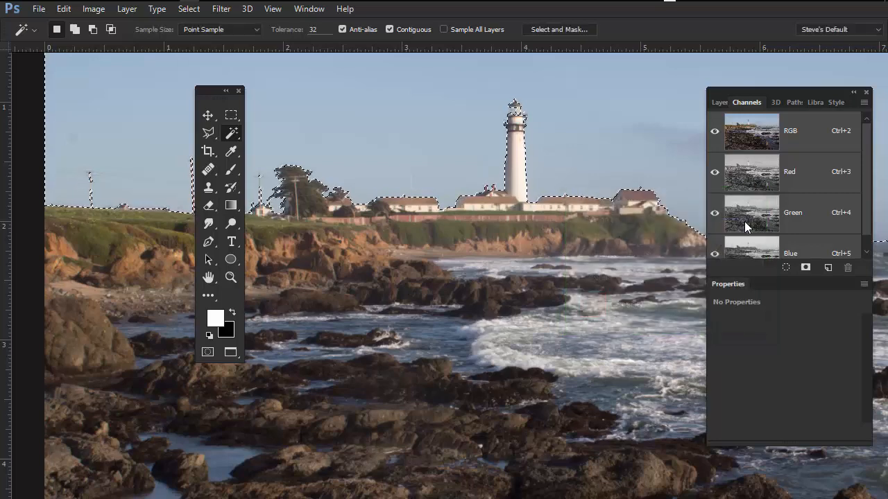
pyautogui.press('q')
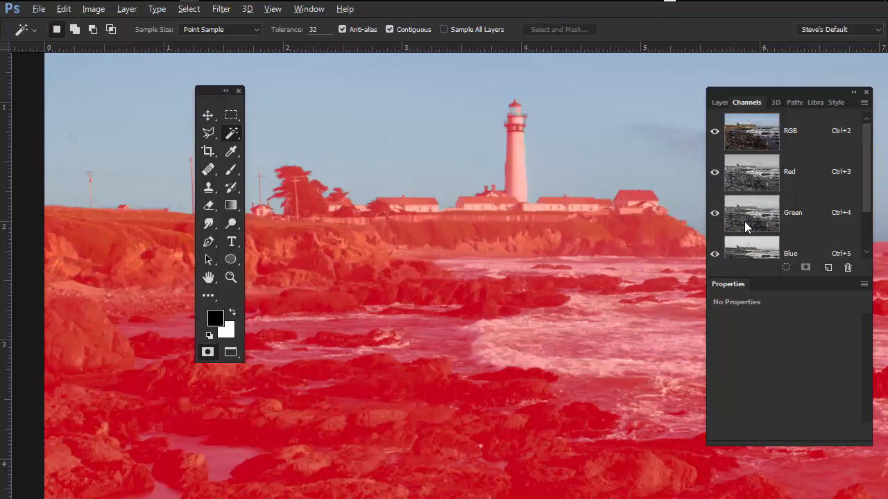
# - Choose a soft round brush for editing the mask around the utility poles and size it to 34 px
pyautogui.scroll(2, 367, 205)
pyautogui.moveTo(307, 234); pyautogui.dragTo(555, 385)
pyautogui.scroll(3, 437, 348)
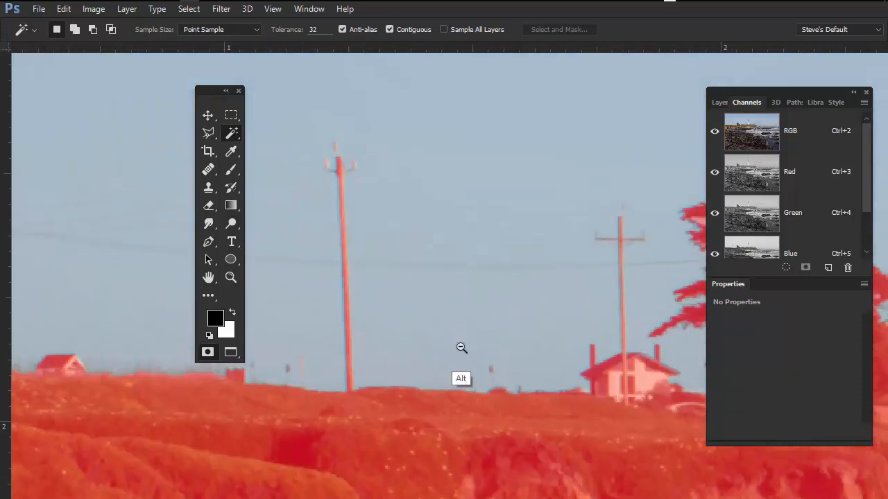
pyautogui.scroll(-1, 510, 272)
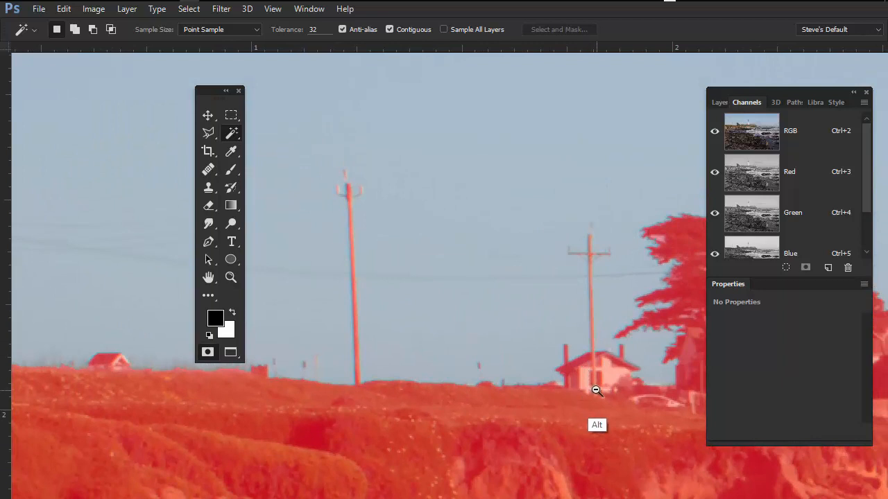
pyautogui.scroll(-2, 572, 392)
pyautogui.scroll(1, 571, 393)
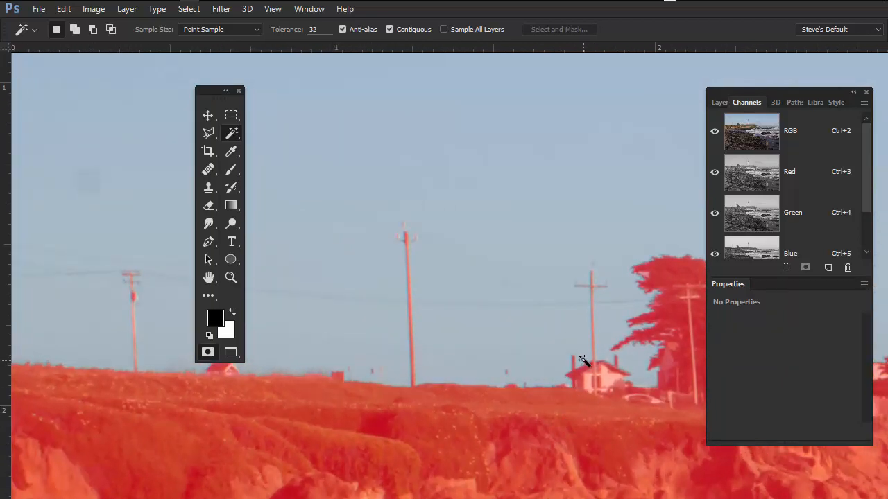
pyautogui.press('b')
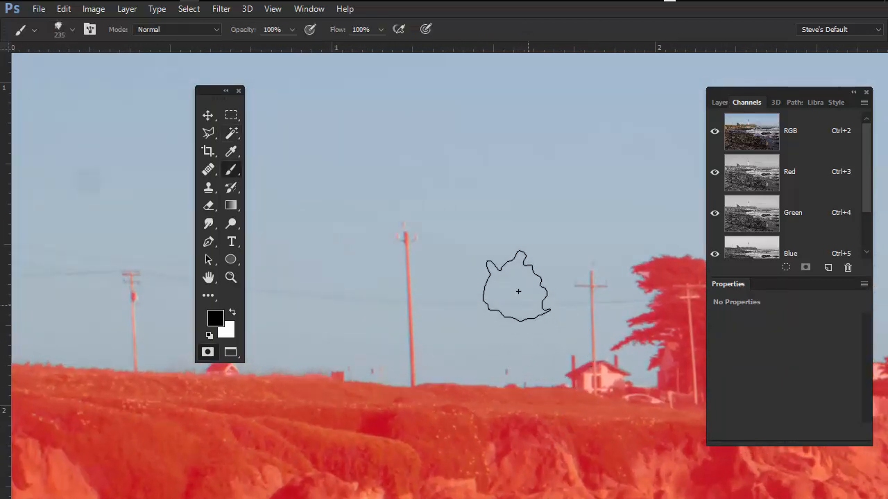
pyautogui.rightClick(302, 148)
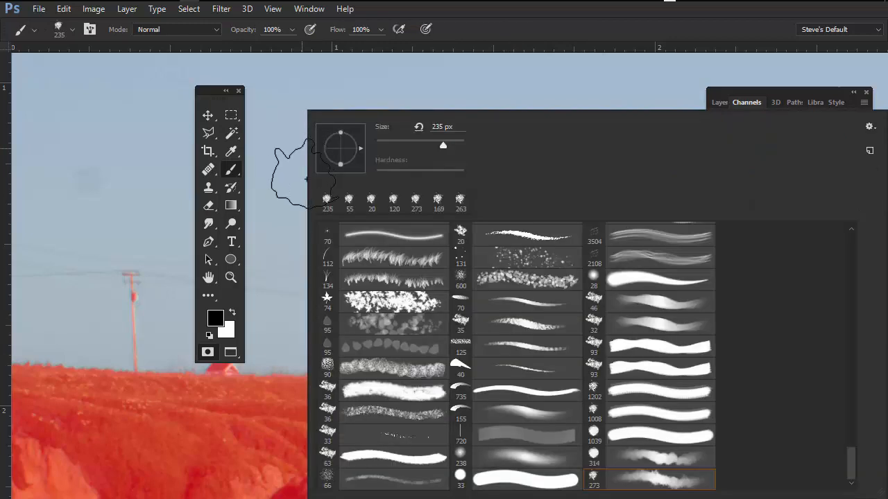
pyautogui.moveTo(851, 471); pyautogui.dragTo(843, 396)
pyautogui.doubleClick(659, 393)
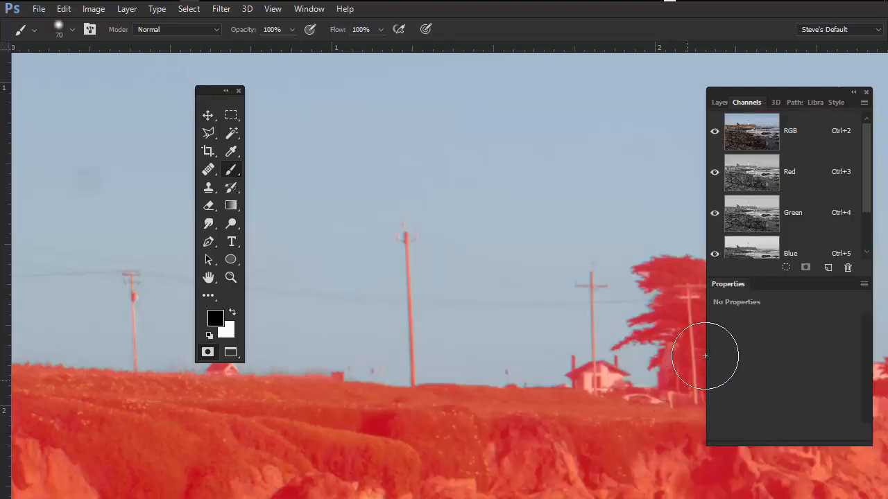
pyautogui.moveTo(521, 301); pyautogui.dragTo(487, 296)
# - Try black mask paint on the tall utility pole's top, and clear the pole's mask with white at 74 px
pyautogui.moveTo(413, 226)
pyautogui.mouseDown()
pyautogui.moveTo(434, 224)
pyautogui.moveTo(429, 292)
pyautogui.moveTo(416, 257)
pyautogui.mouseUp()
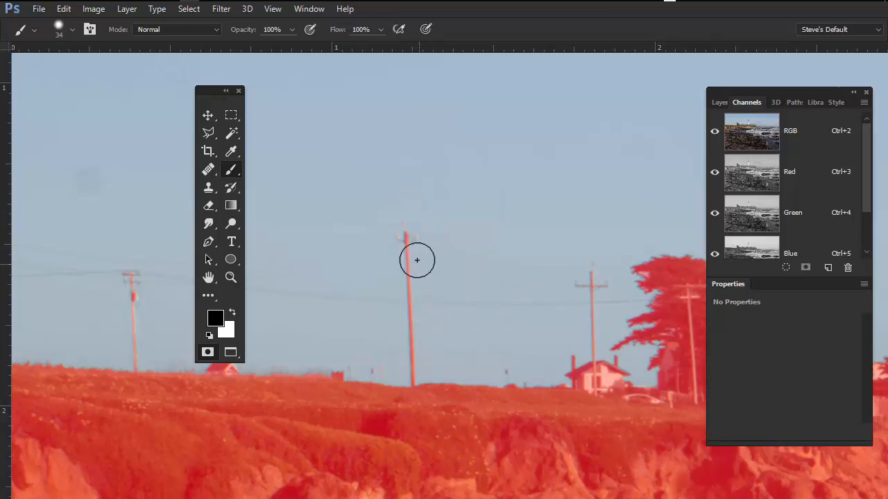
pyautogui.moveTo(411, 215)
pyautogui.mouseDown()
pyautogui.moveTo(409, 250)
pyautogui.moveTo(416, 227)
pyautogui.moveTo(419, 238)
pyautogui.moveTo(432, 219)
pyautogui.mouseUp()
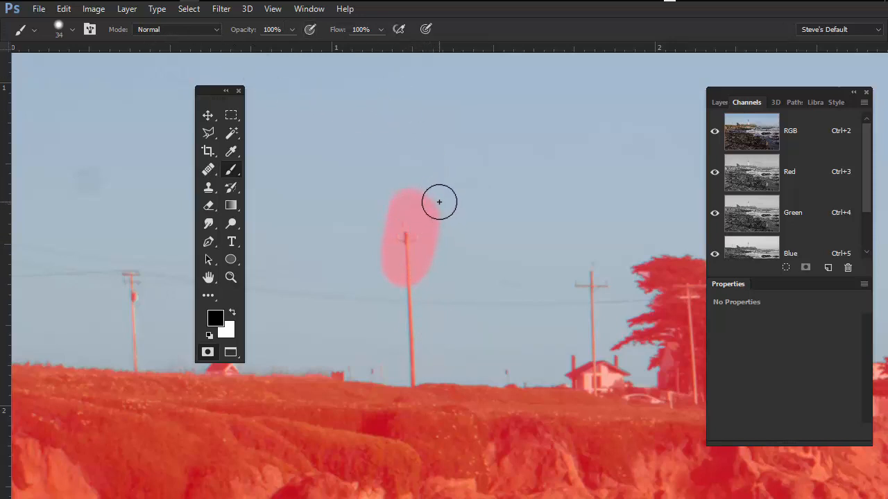
pyautogui.press('x')
pyautogui.moveTo(448, 198); pyautogui.dragTo(416, 257)
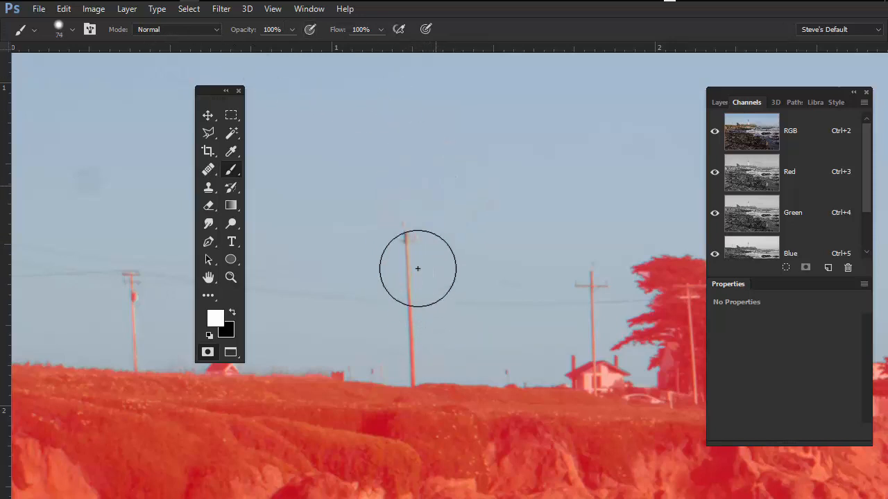
pyautogui.moveTo(407, 312); pyautogui.dragTo(404, 345)
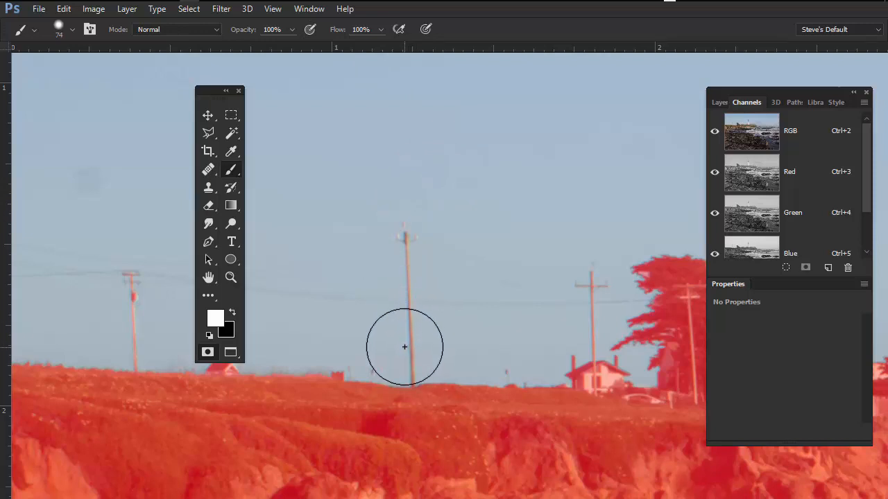
# - Reduce the brush to 9 px and paint white over the thin utility poles left of the large tree
pyautogui.press('space')
pyautogui.moveTo(349, 329)
pyautogui.mouseDown()
pyautogui.moveTo(537, 311)
pyautogui.moveTo(502, 316)
pyautogui.mouseUp()
pyautogui.keyDown('alt'); pyautogui.rightClick(538, 310); pyautogui.keyUp('alt')
pyautogui.moveTo(323, 255)
pyautogui.mouseDown()
pyautogui.moveTo(338, 258)
pyautogui.moveTo(319, 311)
pyautogui.moveTo(323, 335)
pyautogui.moveTo(324, 256)
pyautogui.mouseUp()
pyautogui.press('space')
pyautogui.moveTo(535, 384)
pyautogui.mouseDown()
pyautogui.moveTo(426, 377)
pyautogui.moveTo(571, 378)
pyautogui.mouseUp()
pyautogui.moveTo(391, 244)
pyautogui.mouseDown()
pyautogui.moveTo(378, 259)
pyautogui.moveTo(394, 261)
pyautogui.moveTo(396, 282)
pyautogui.mouseUp()
pyautogui.moveTo(389, 309); pyautogui.dragTo(377, 307)
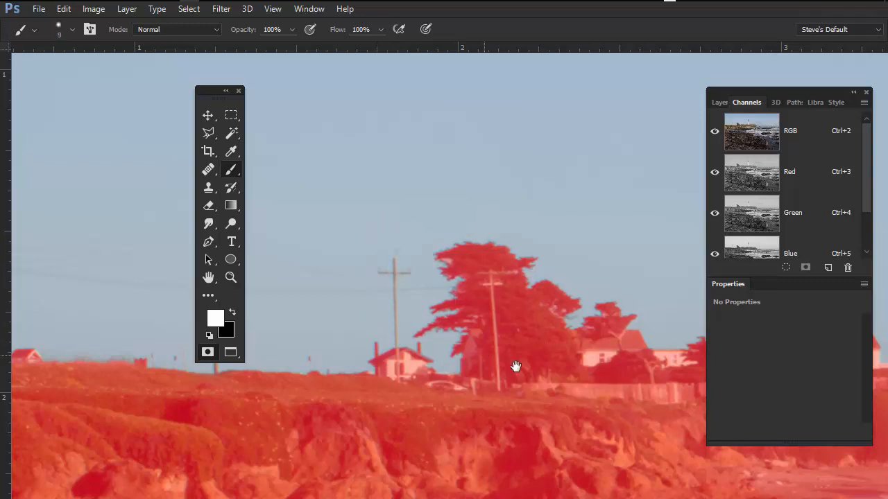
# - Paint white along the thin mast above the long house roof to clear it from the mask
pyautogui.moveTo(515, 367); pyautogui.dragTo(305, 362)
pyautogui.moveTo(599, 394); pyautogui.dragTo(452, 428)
pyautogui.moveTo(470, 381); pyautogui.dragTo(471, 377)
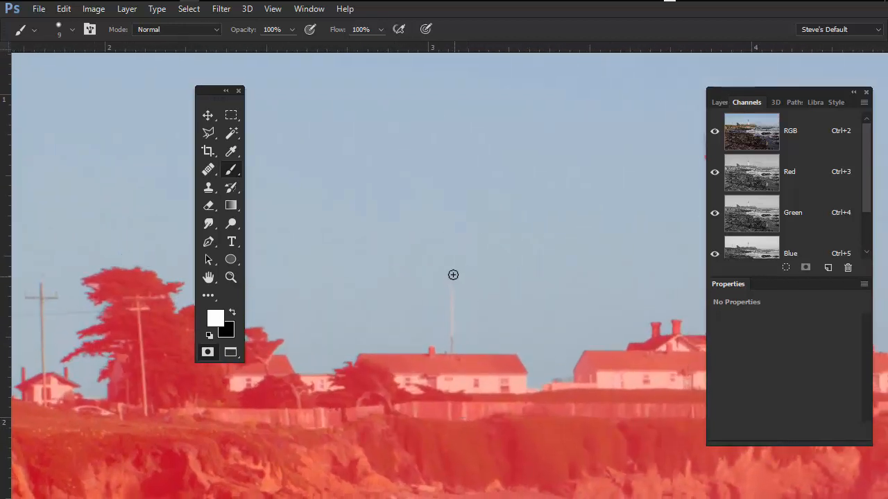
pyautogui.keyDown('alt'); pyautogui.rightClick(455, 338); pyautogui.keyUp('alt')
pyautogui.keyDown('alt'); pyautogui.click(450, 273); pyautogui.keyUp('alt')
pyautogui.moveTo(453, 277); pyautogui.dragTo(455, 337)
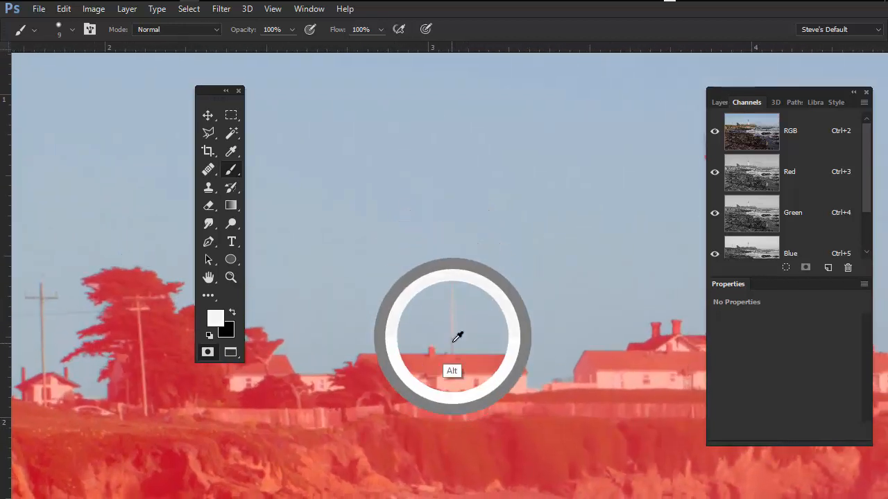
# - Mask the lighthouse's lantern room with black paint, and clear its thin balcony railings and antennas from the mask with white
pyautogui.moveTo(577, 407); pyautogui.dragTo(319, 413)
pyautogui.moveTo(599, 391); pyautogui.dragTo(246, 414)
pyautogui.moveTo(642, 438); pyautogui.dragTo(571, 479)
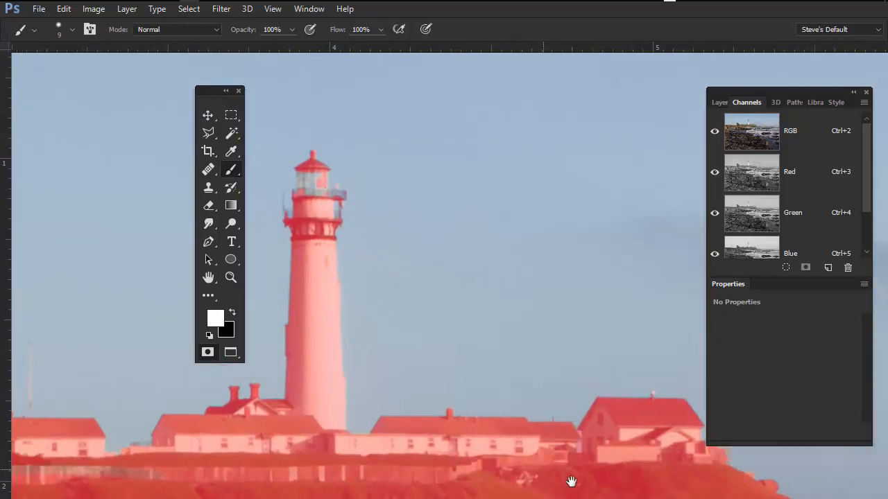
pyautogui.moveTo(354, 239); pyautogui.dragTo(484, 338)
pyautogui.keyDown('alt'); pyautogui.moveTo(466, 287); pyautogui.dragTo(507, 277); pyautogui.keyUp('alt')
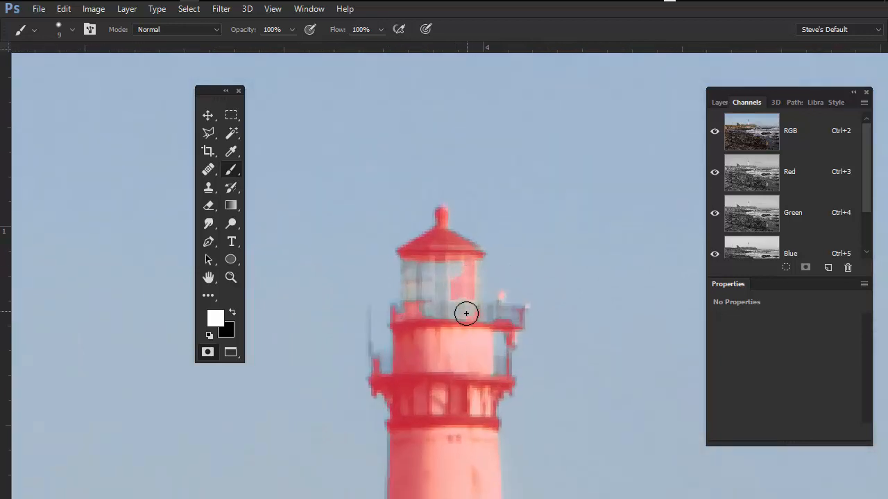
pyautogui.press('x')
pyautogui.moveTo(412, 259)
pyautogui.mouseDown()
pyautogui.moveTo(419, 328)
pyautogui.moveTo(446, 313)
pyautogui.moveTo(453, 344)
pyautogui.moveTo(467, 265)
pyautogui.moveTo(465, 323)
pyautogui.mouseUp()
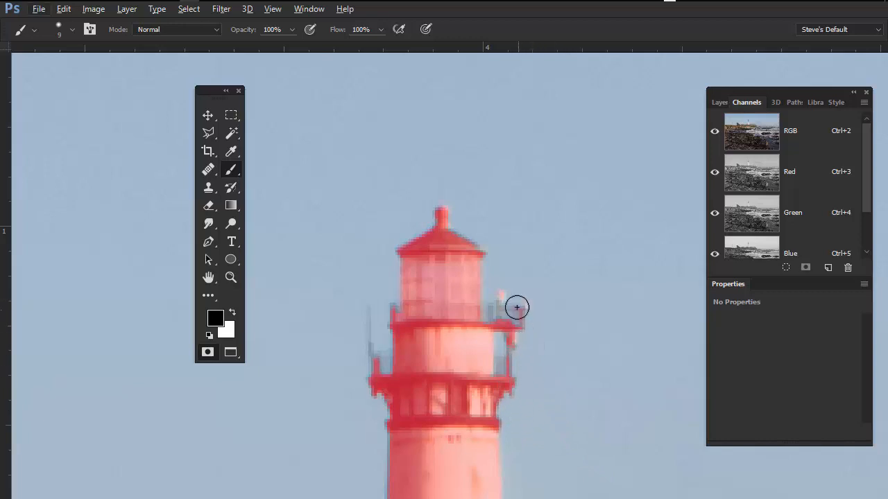
pyautogui.press('x')
pyautogui.moveTo(520, 322)
pyautogui.mouseDown()
pyautogui.moveTo(501, 302)
pyautogui.moveTo(511, 362)
pyautogui.mouseUp()
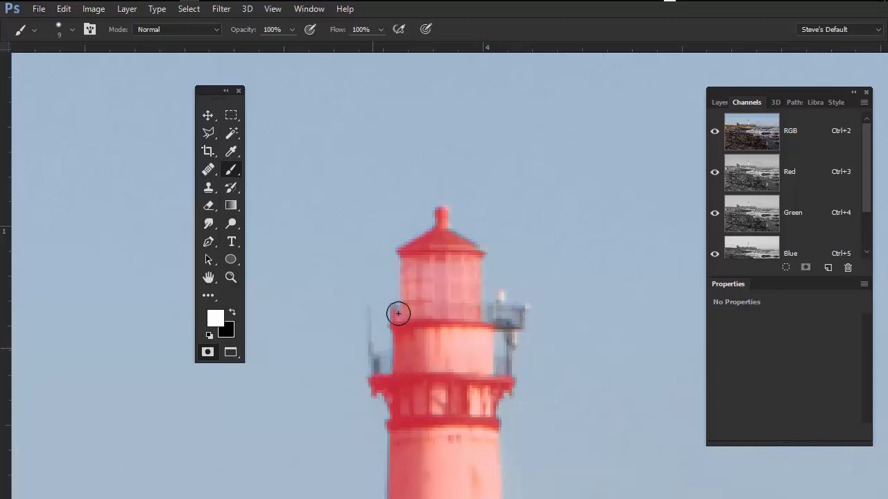
# - Exit Quick Mask mode and invert the resulting sky selection to select the land and sea
pyautogui.keyDown('alt'); pyautogui.click(595, 430); pyautogui.keyUp('alt')
pyautogui.keyDown('alt'); pyautogui.click(553, 427); pyautogui.keyUp('alt')
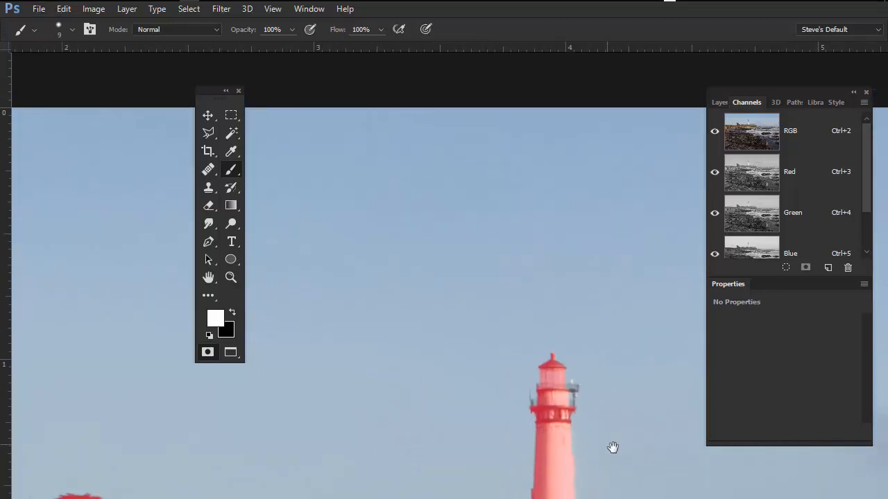
pyautogui.moveTo(612, 448); pyautogui.dragTo(314, 337)
pyautogui.moveTo(531, 402)
pyautogui.mouseDown()
pyautogui.moveTo(509, 379)
pyautogui.moveTo(350, 298)
pyautogui.moveTo(420, 386)
pyautogui.mouseUp()
pyautogui.moveTo(694, 414); pyautogui.dragTo(416, 431)
pyautogui.moveTo(628, 425)
pyautogui.mouseDown()
pyautogui.moveTo(431, 442)
pyautogui.moveTo(553, 422)
pyautogui.moveTo(575, 381)
pyautogui.mouseUp()
pyautogui.keyDown('alt'); pyautogui.click(548, 383); pyautogui.keyUp('alt')
pyautogui.keyDown('alt'); pyautogui.click(518, 385); pyautogui.keyUp('alt')
pyautogui.keyDown('alt'); pyautogui.click(501, 389); pyautogui.keyUp('alt')
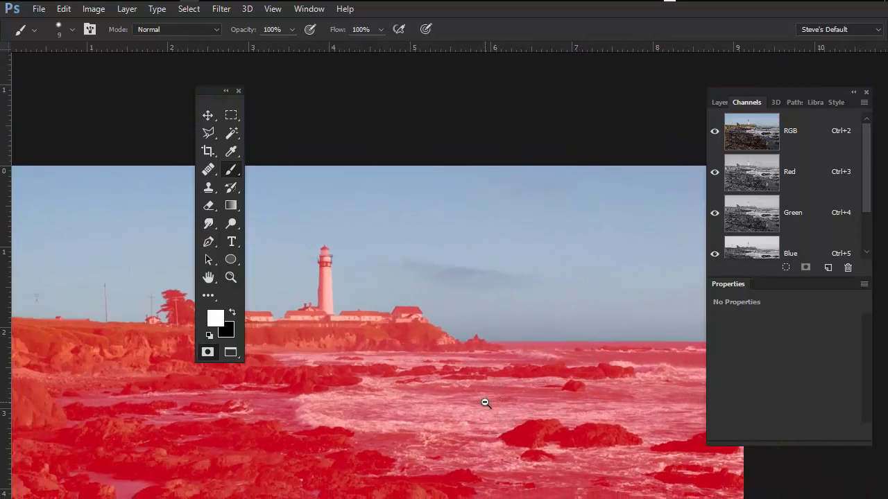
pyautogui.press('q')
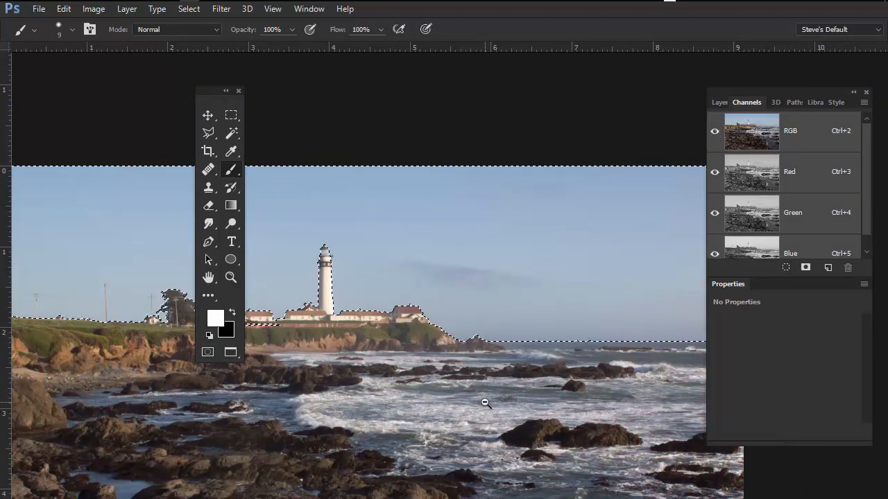
pyautogui.click(719, 102)
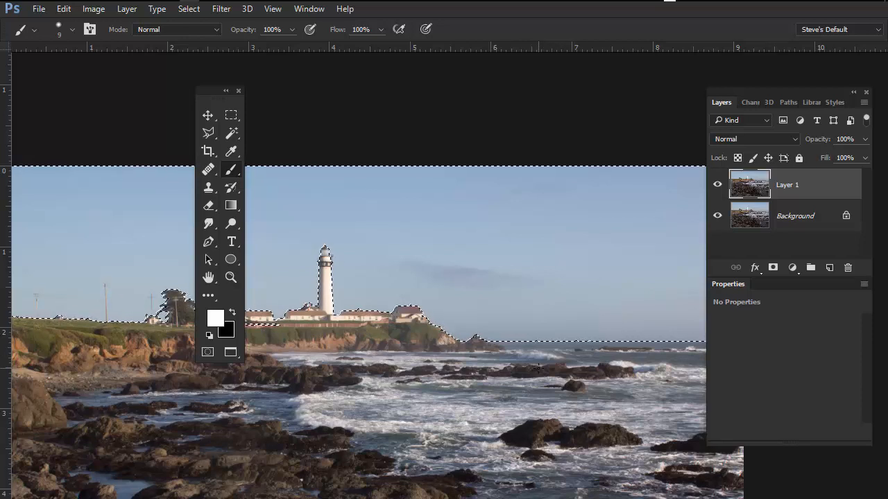
pyautogui.hotkey('ctrl', 'shift', 'i')
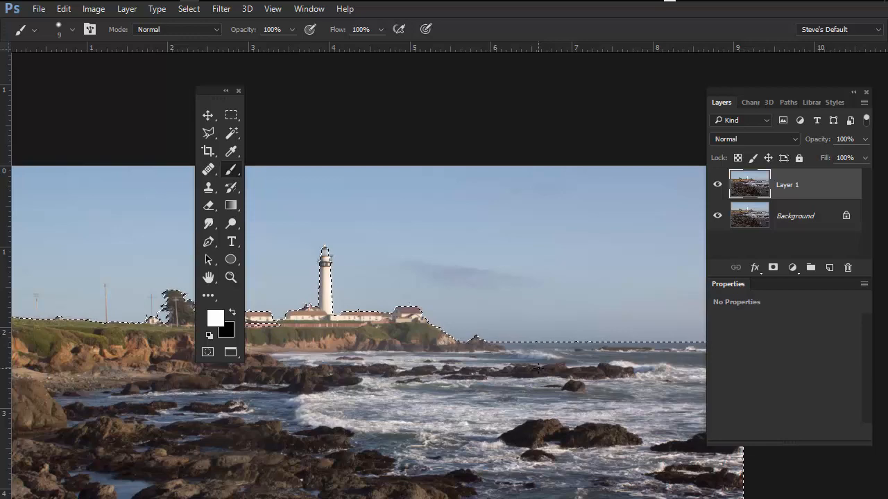
# - Add a layer mask to Layer 1 from the selection and hide the Background layer
pyautogui.moveTo(548, 387); pyautogui.dragTo(511, 388)
pyautogui.moveTo(500, 426); pyautogui.dragTo(478, 328)
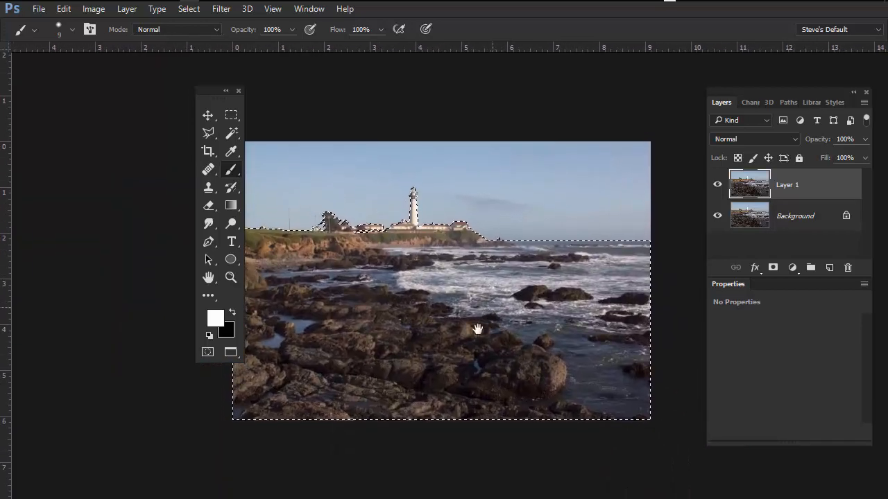
pyautogui.click(773, 269)
pyautogui.click(719, 216)
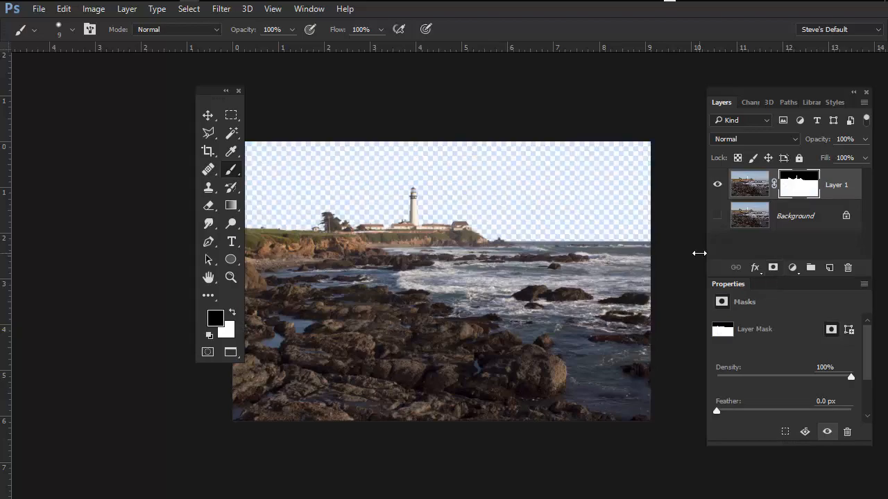
# - Extend the canvas above the photo with the Crop tool and trim off the empty strip below it
pyautogui.moveTo(438, 200); pyautogui.dragTo(486, 341)
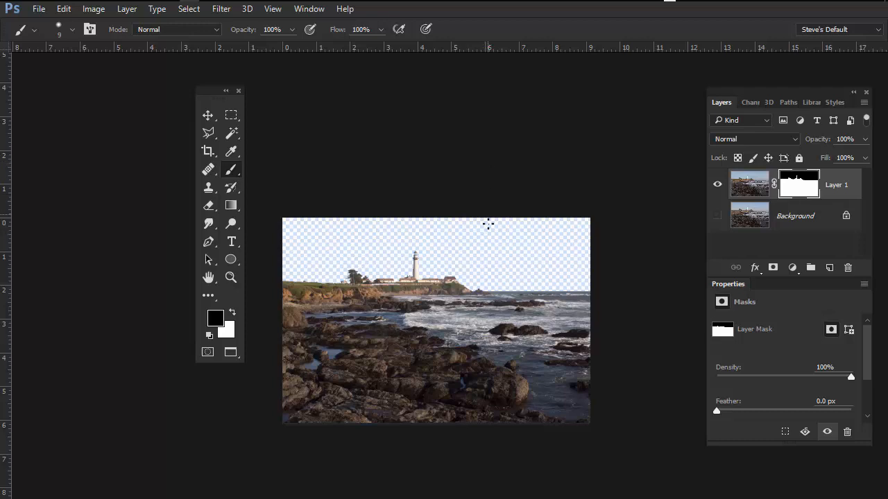
pyautogui.press('c')
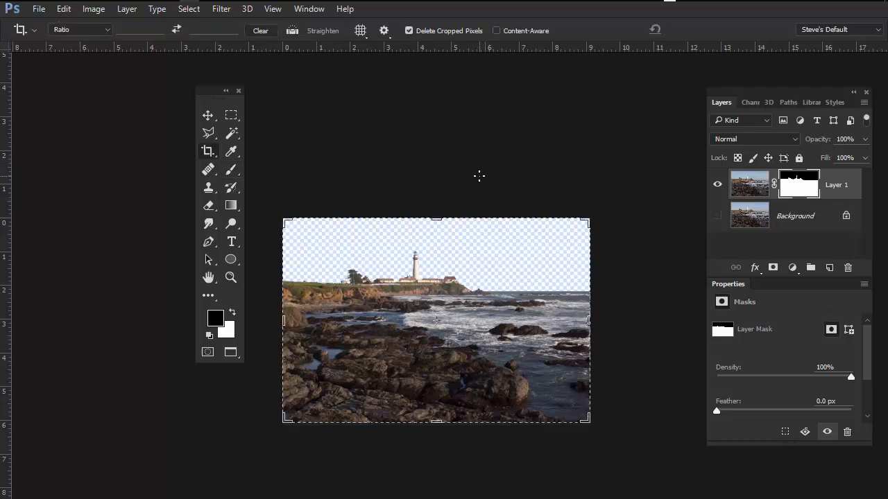
pyautogui.moveTo(442, 211); pyautogui.dragTo(438, 198)
pyautogui.rightClick(438, 198)
pyautogui.click(438, 198)
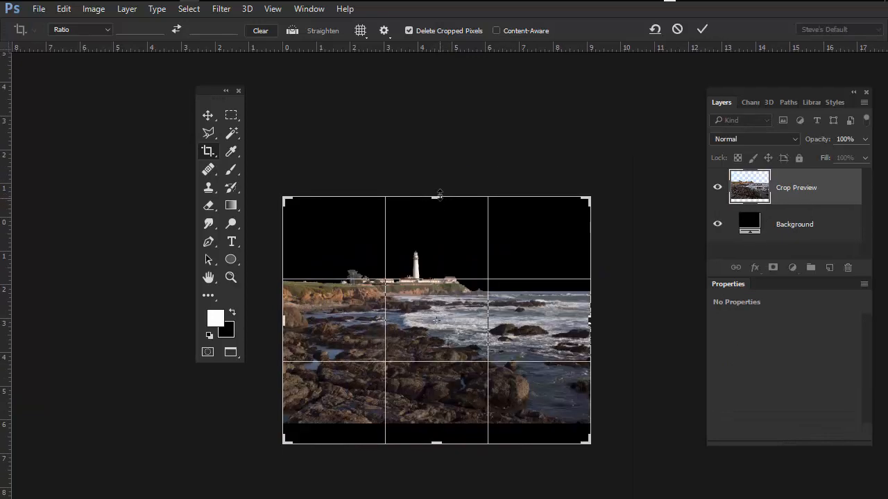
pyautogui.moveTo(439, 192); pyautogui.dragTo(437, 196)
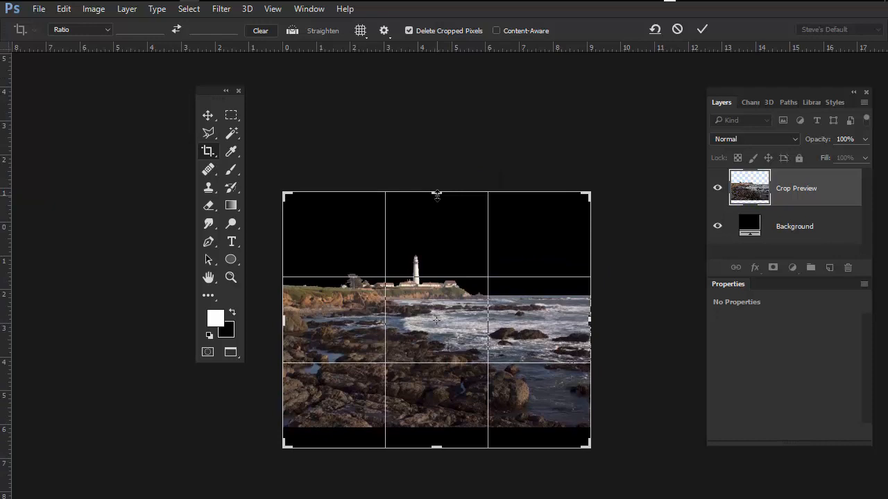
pyautogui.press('Return')
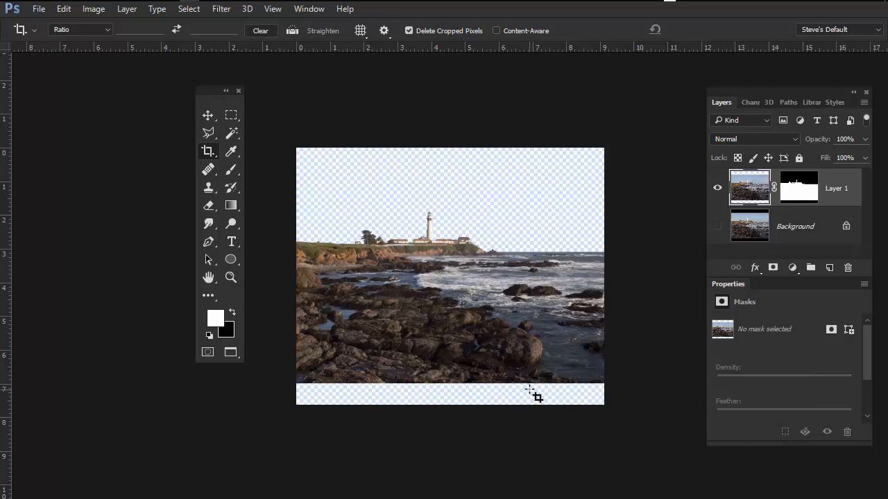
pyautogui.moveTo(303, 164); pyautogui.dragTo(668, 383)
pyautogui.press('Return')
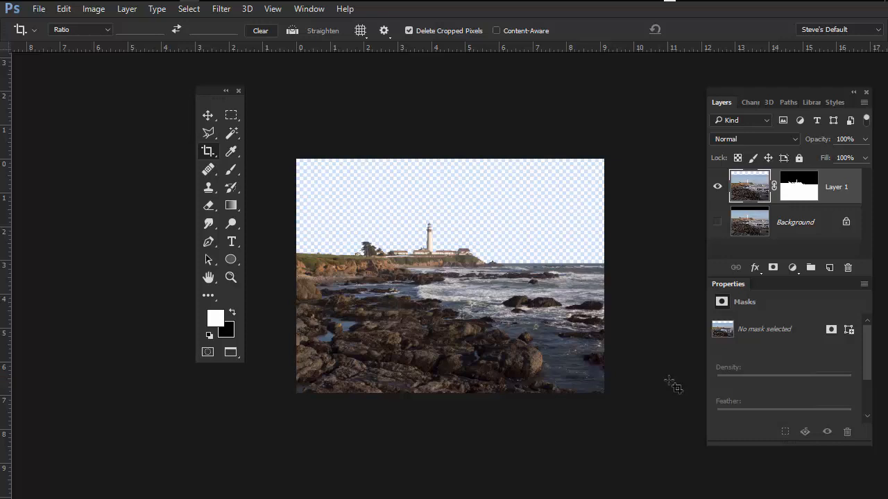
# - Try converting the masked Layer 1 directly to a smart object and look at its contents
pyautogui.rightClick(841, 179)
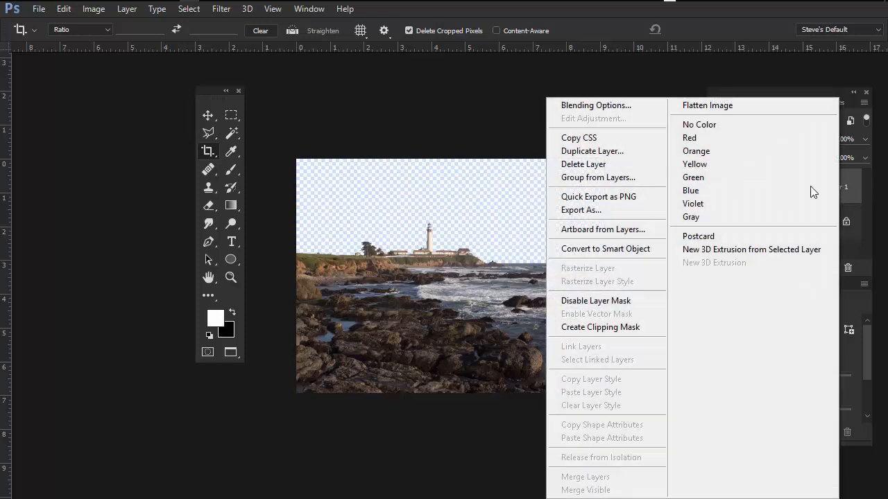
pyautogui.click(634, 250)
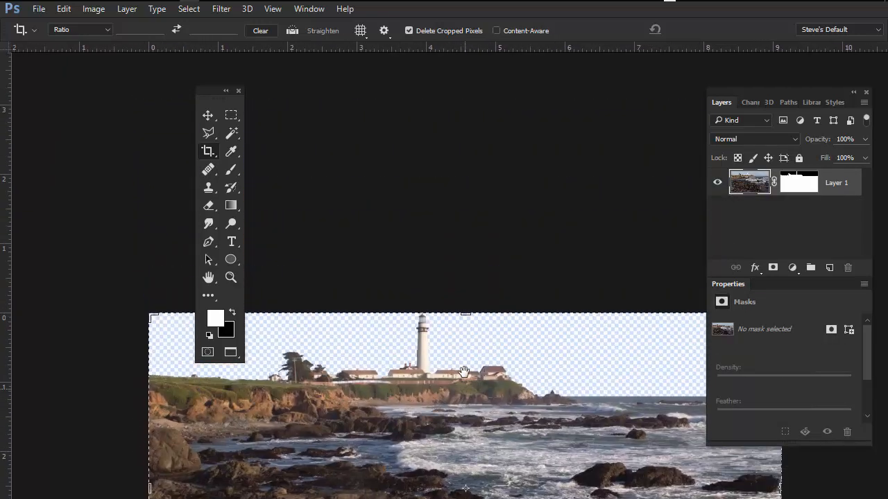
pyautogui.moveTo(464, 372); pyautogui.dragTo(420, 173)
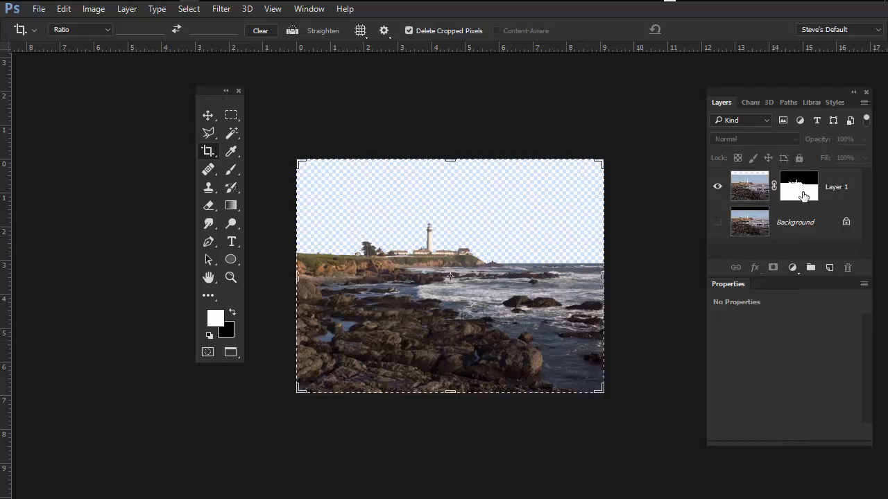
# - Unlock the Background layer and move Layer 1's mask onto it
pyautogui.click(845, 224)
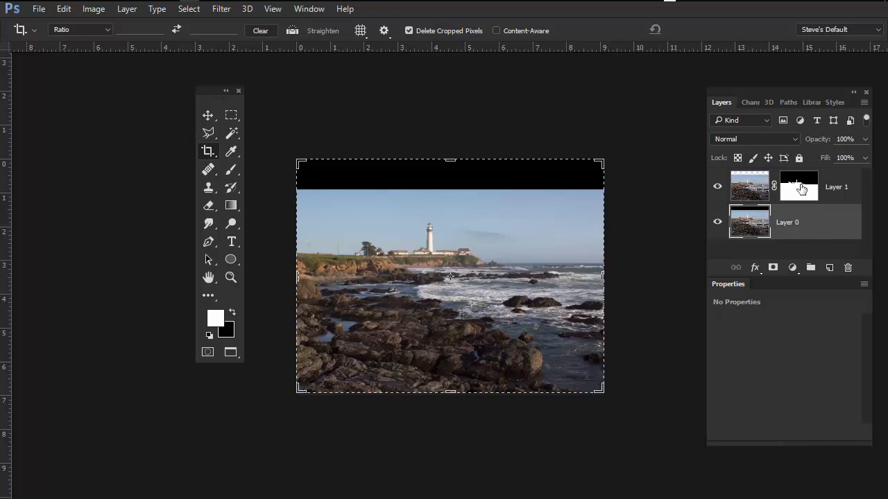
pyautogui.moveTo(801, 189); pyautogui.dragTo(795, 222)
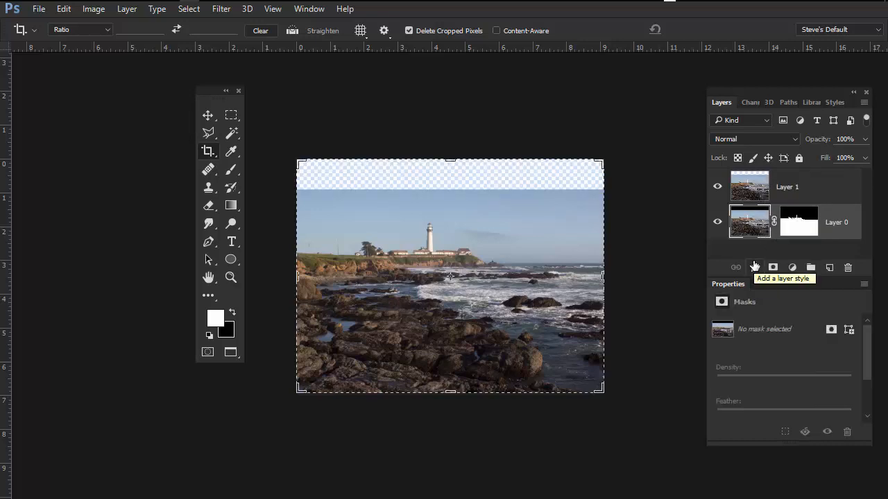
# - Convert the unmasked Layer 1 to a smart object and move the mask back onto it from Layer 0
pyautogui.rightClick(798, 181)
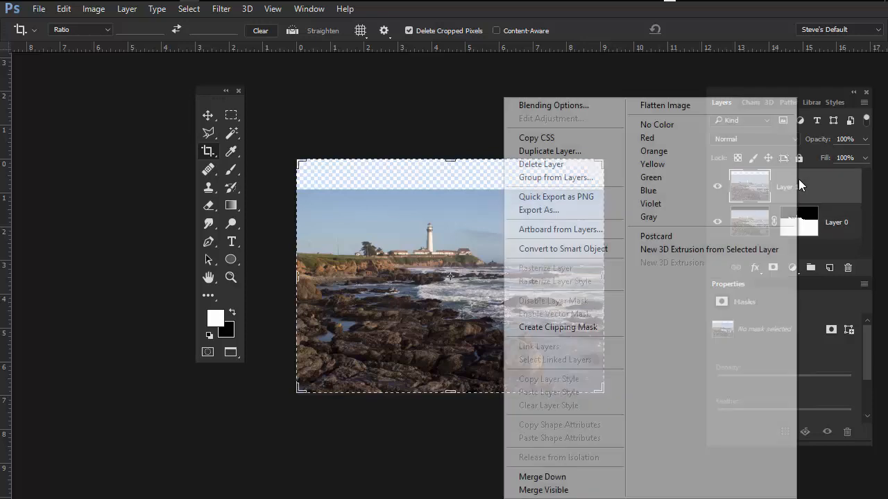
pyautogui.click(591, 249)
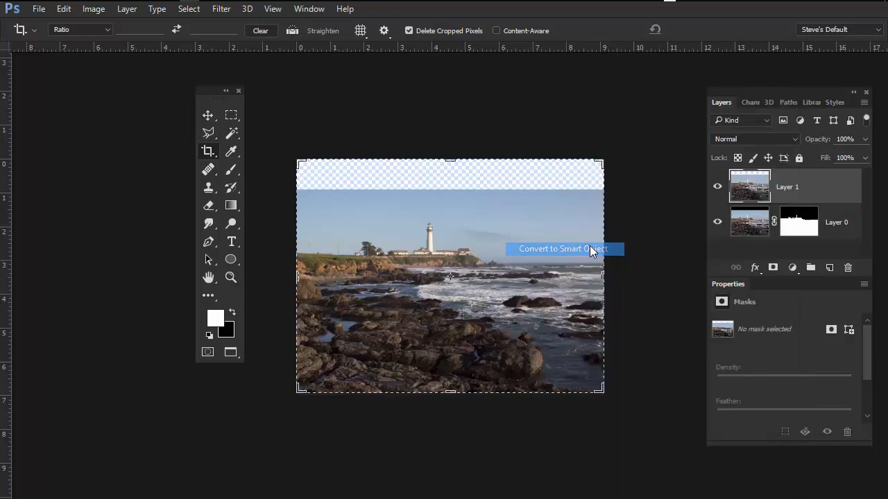
pyautogui.moveTo(800, 226); pyautogui.dragTo(796, 192)
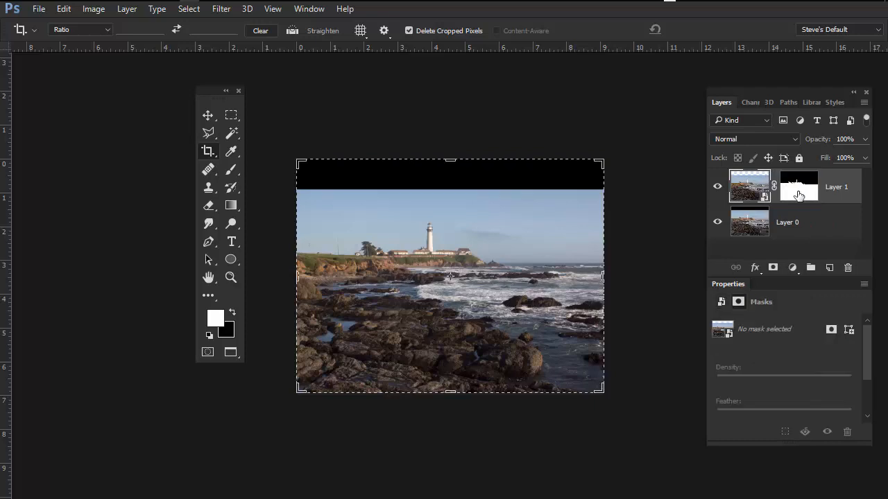
# - Hide Layer 0 and check Layer 1's mask on its own in the document view
pyautogui.click(717, 223)
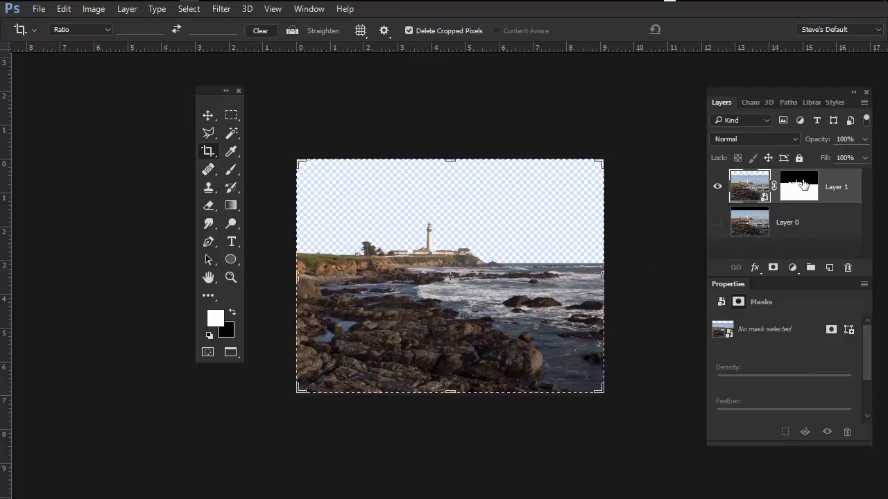
pyautogui.keyDown('alt'); pyautogui.click(801, 184); pyautogui.keyUp('alt')
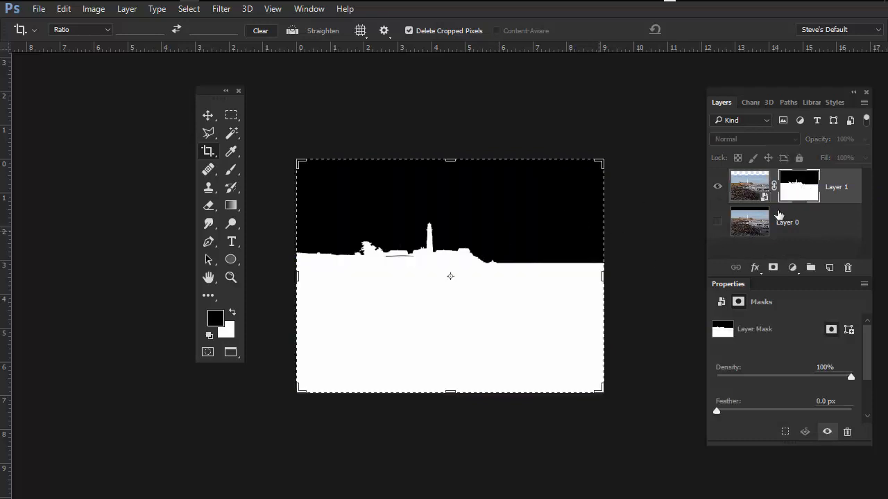
pyautogui.keyDown('alt'); pyautogui.click(803, 197); pyautogui.keyUp('alt')
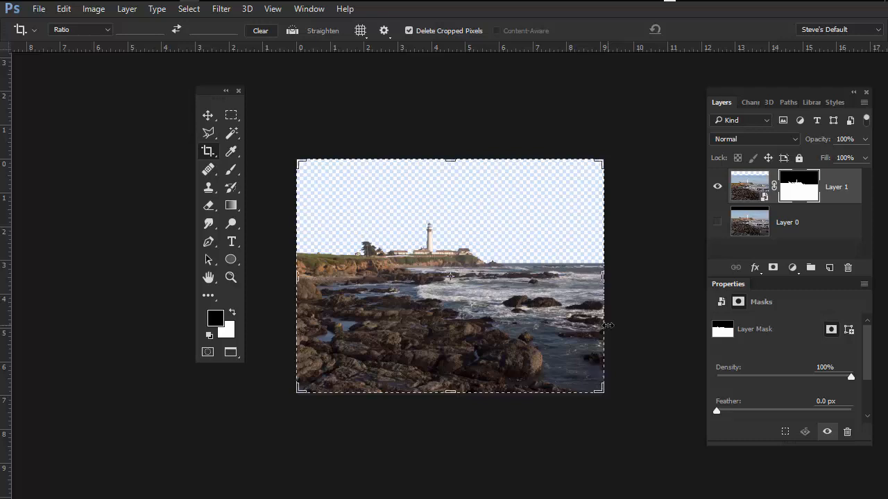
# - Return to the standard screen mode and arrange the seascape and clouds_001820.jpg documents side by side
pyautogui.press('h')
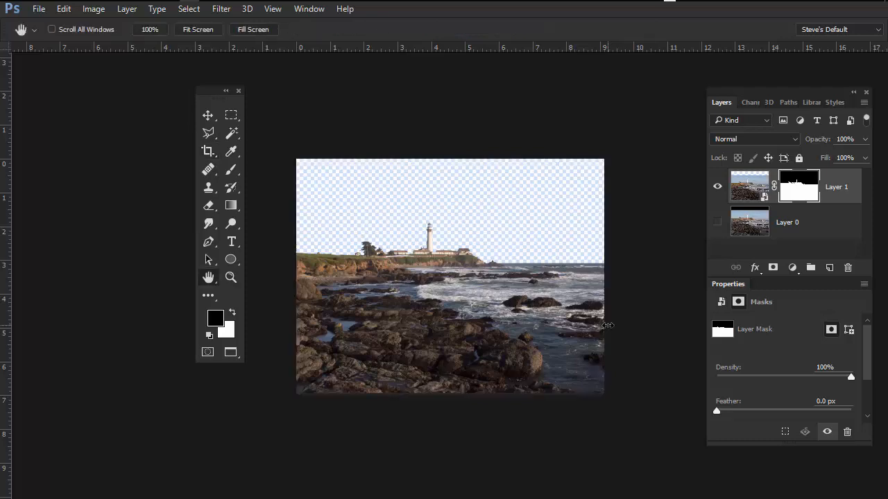
pyautogui.press('f')
pyautogui.press('f')
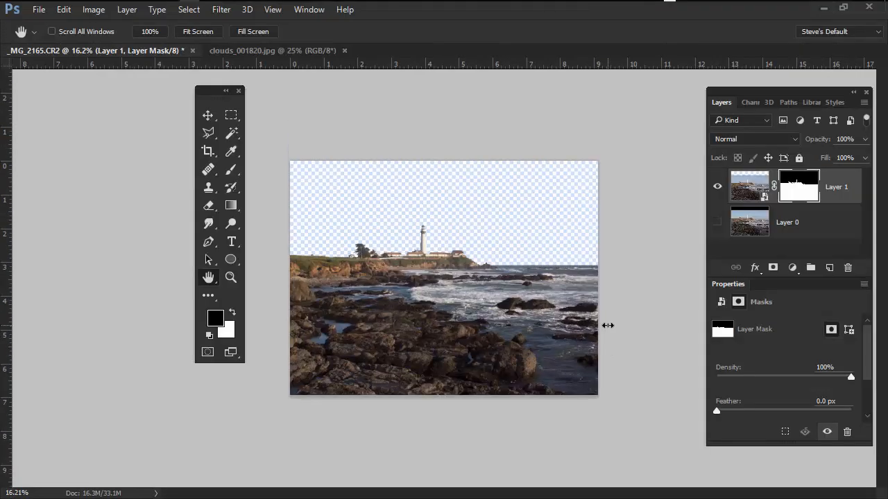
pyautogui.click(310, 51)
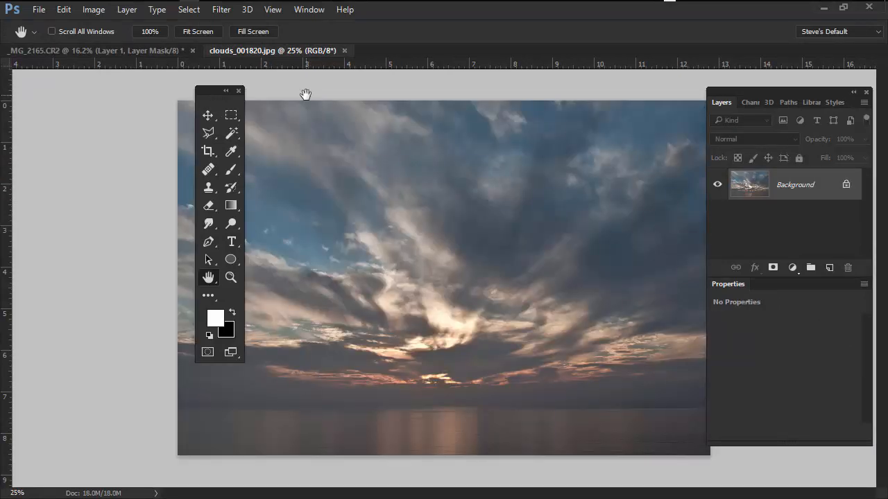
pyautogui.click(310, 9)
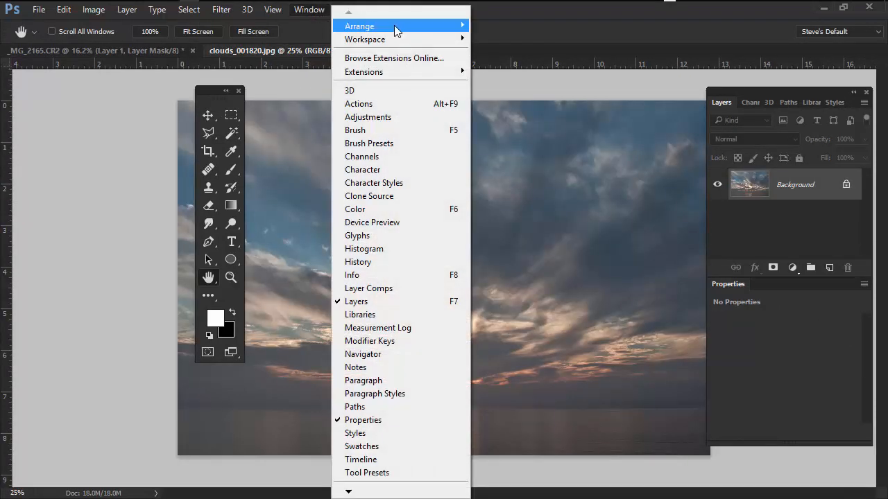
pyautogui.moveTo(397, 30)
pyautogui.click(286, 25)
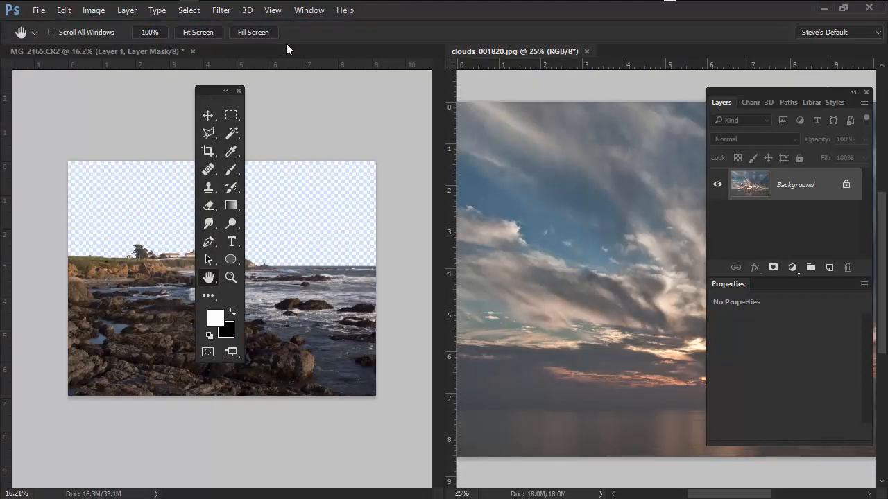
# - Copy the clouds image into the seascape document as a new layer with the Move tool
pyautogui.press('v')
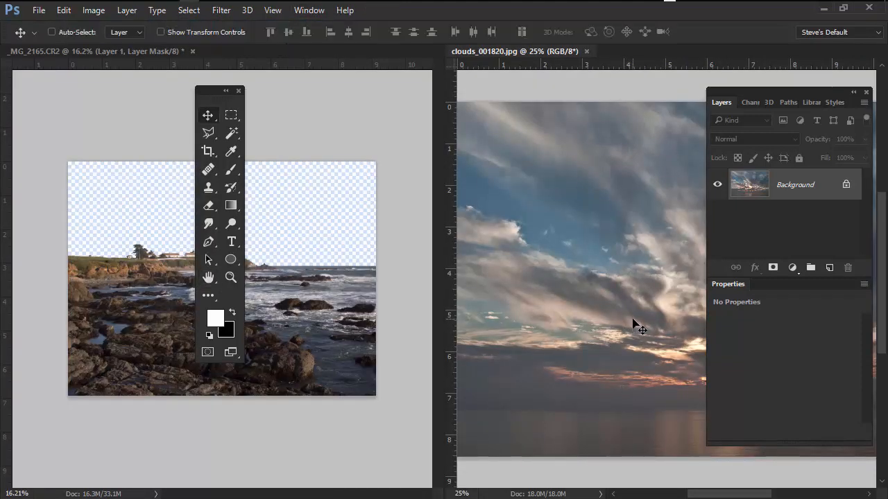
pyautogui.moveTo(634, 325); pyautogui.dragTo(284, 287)
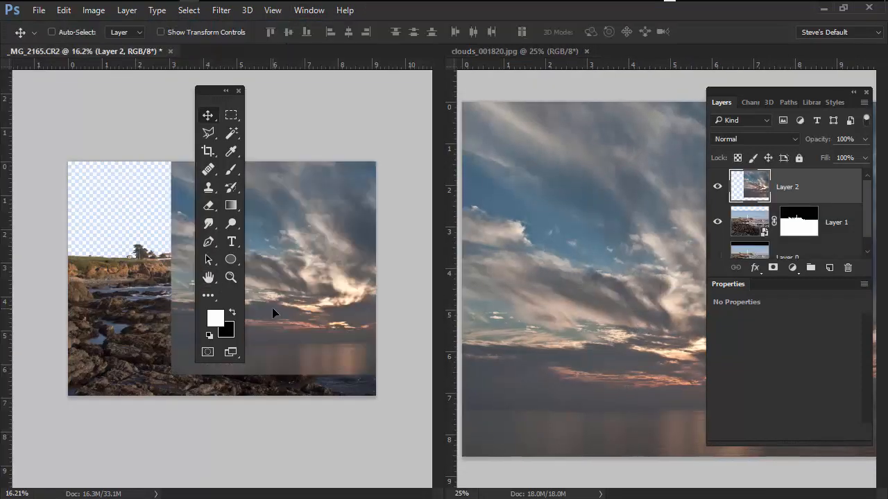
# - Close the clouds document, move Layer 2 below Layer 1, and position the clouds to fill the sky behind the lighthouse
pyautogui.click(587, 50)
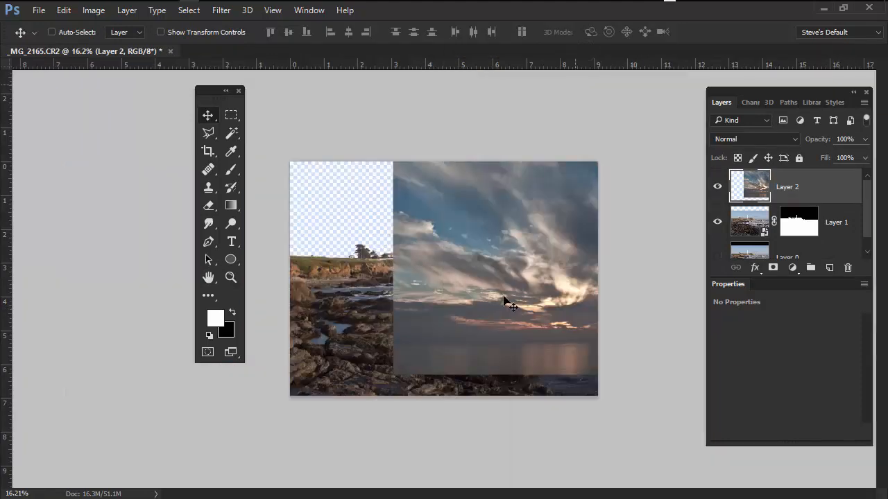
pyautogui.moveTo(490, 303); pyautogui.dragTo(411, 304)
pyautogui.moveTo(823, 191); pyautogui.dragTo(812, 240)
pyautogui.moveTo(558, 242); pyautogui.dragTo(549, 209)
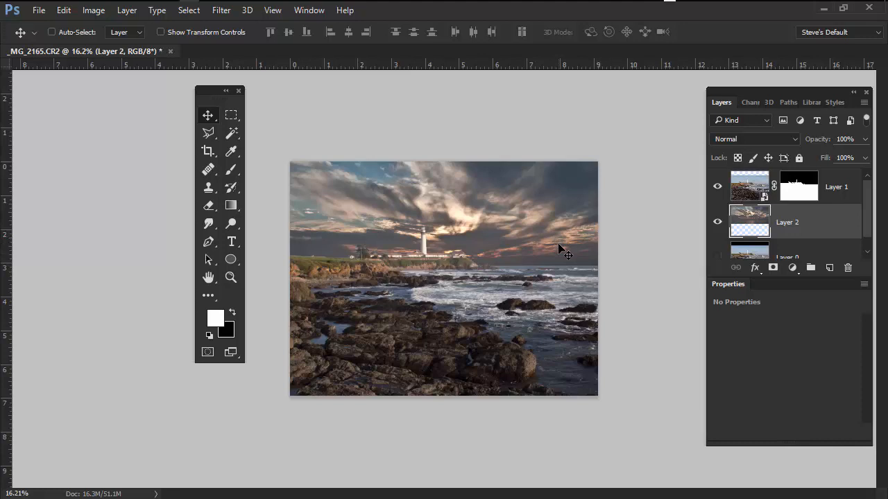
# - Convert Layer 2 to a smart object and darken its shadows with a Curves point at input 42, output 21
pyautogui.rightClick(794, 223)
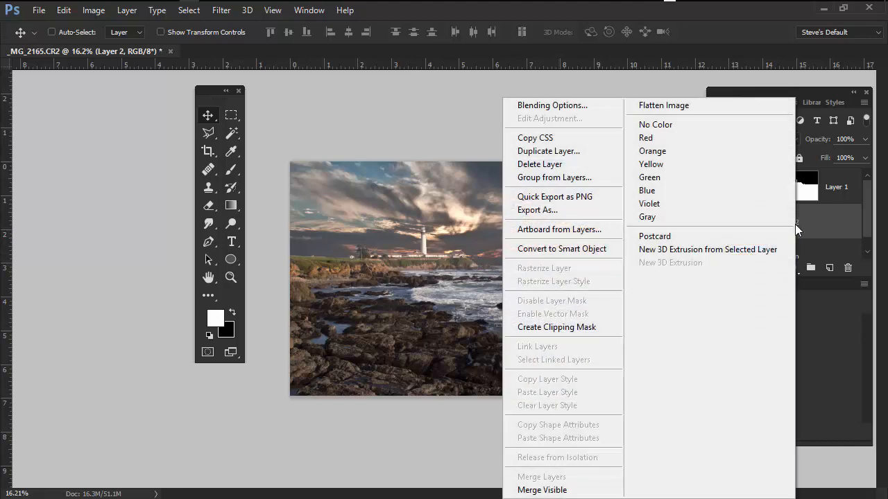
pyautogui.click(603, 250)
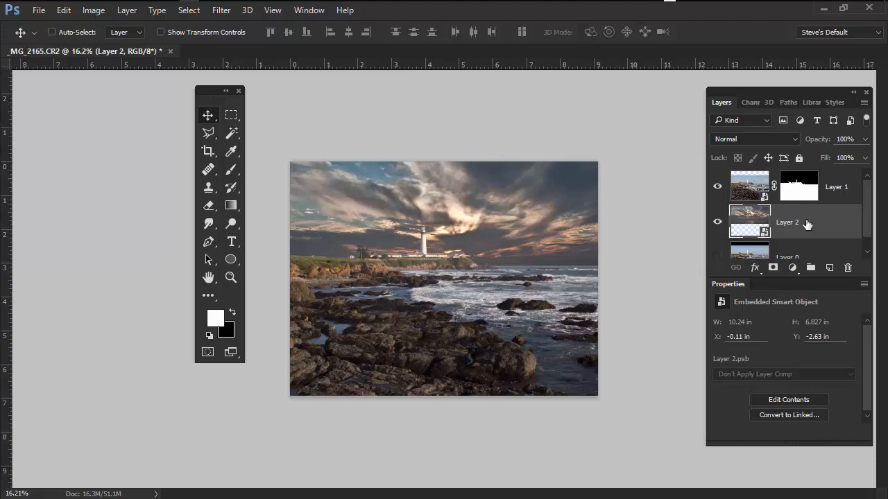
pyautogui.click(94, 9)
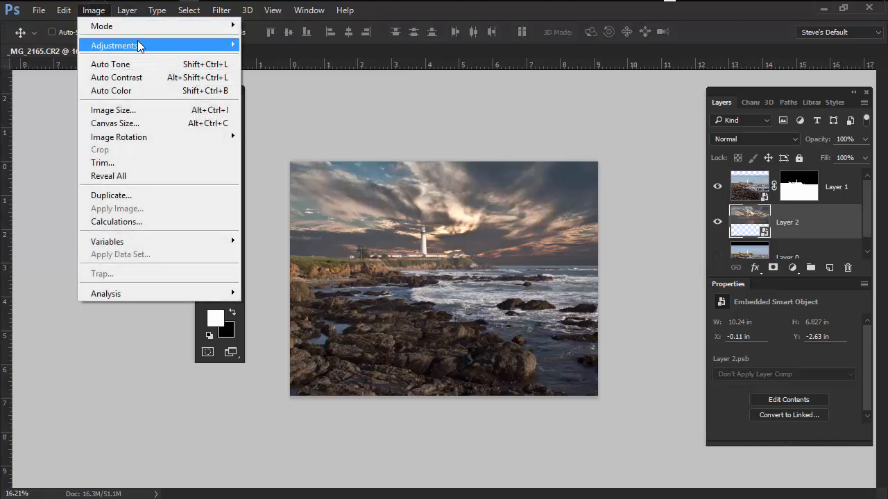
pyautogui.moveTo(139, 44)
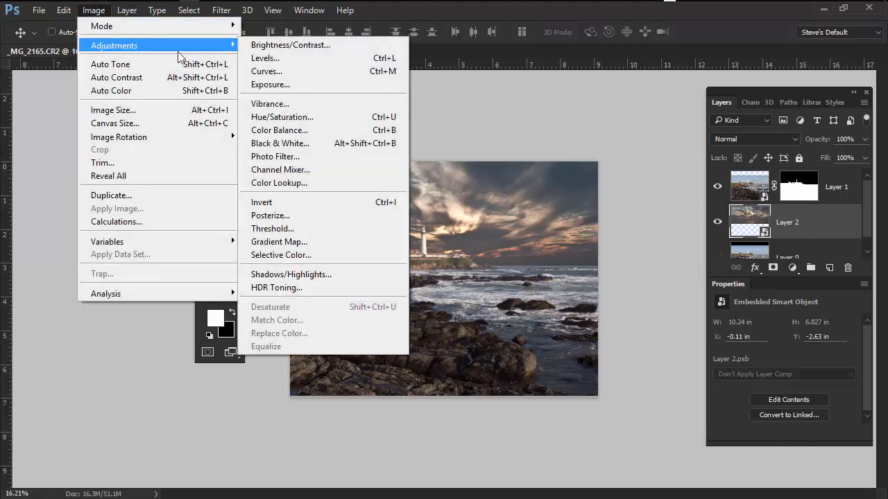
pyautogui.click(316, 74)
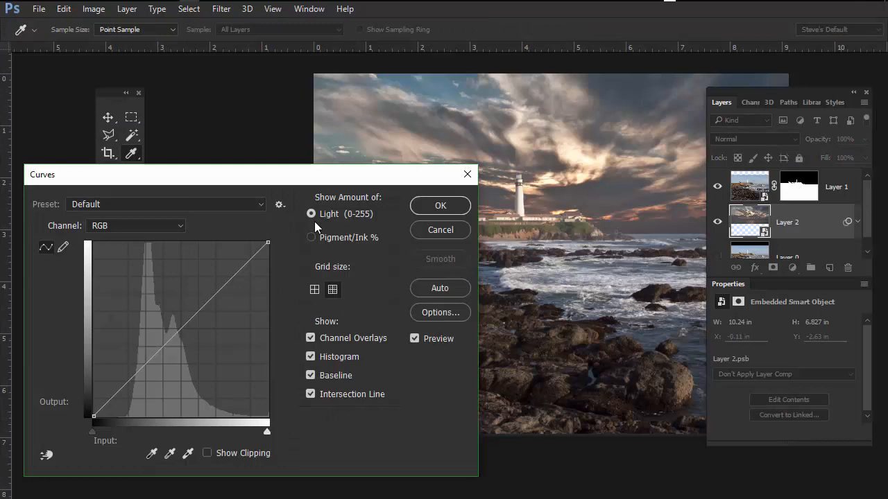
pyautogui.moveTo(263, 178); pyautogui.dragTo(253, 138)
pyautogui.moveTo(106, 354); pyautogui.dragTo(110, 361)
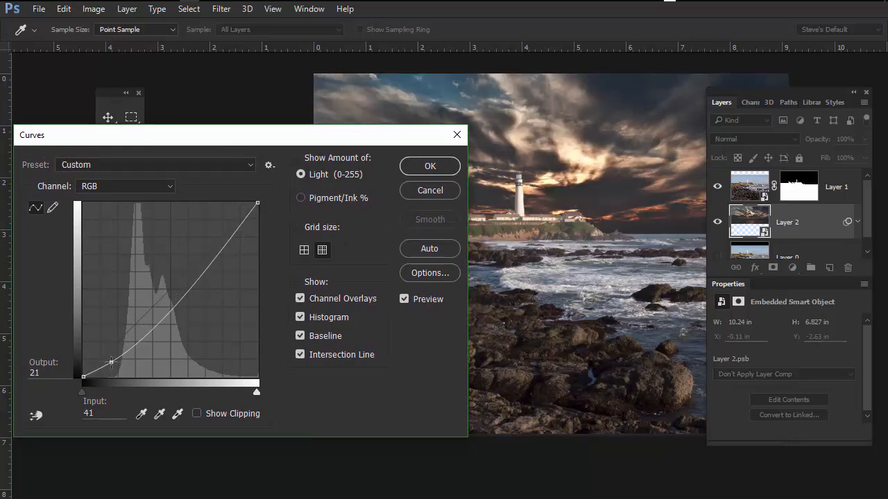
pyautogui.moveTo(109, 363); pyautogui.dragTo(111, 362)
pyautogui.press('alt')
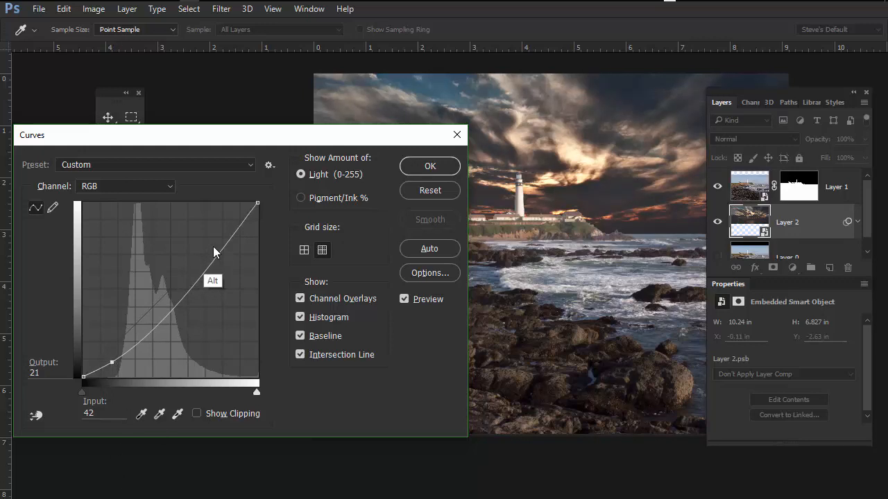
pyautogui.press('alt')
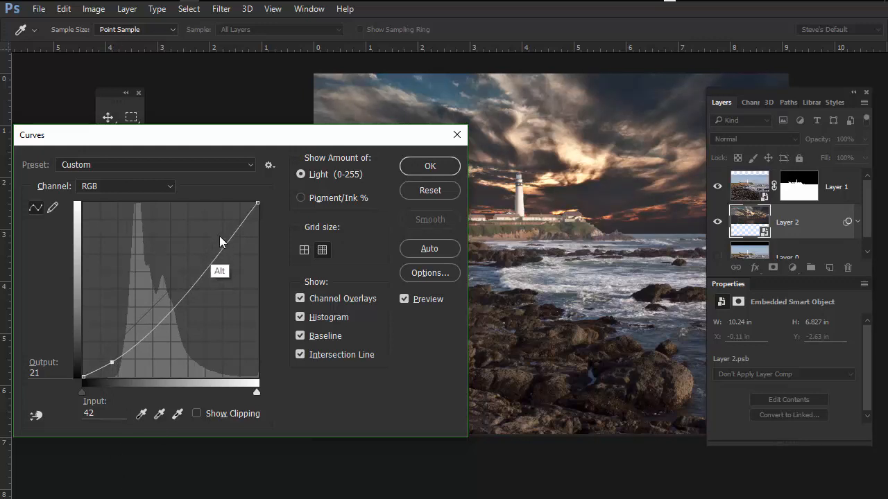
# - Brighten the clouds' highlights with a curve point at input 199, output 215, set a midtone point at 134, 120, and apply the Curves
pyautogui.moveTo(224, 246); pyautogui.dragTo(219, 230)
pyautogui.press('alt')
pyautogui.keyDown('alt'); pyautogui.click(219, 230); pyautogui.keyUp('alt')
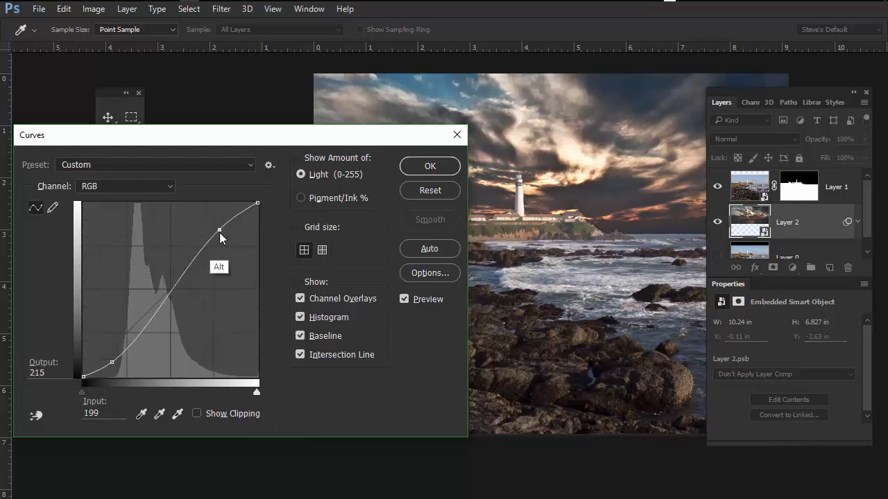
pyautogui.click(112, 362)
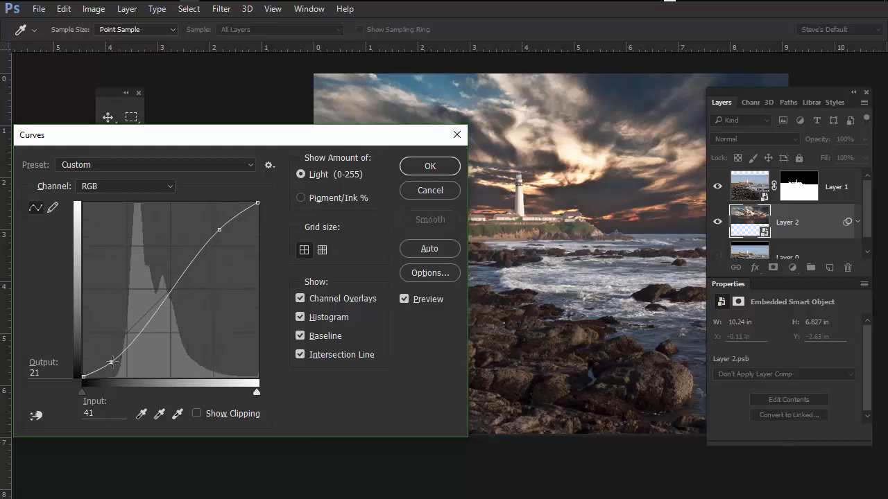
pyautogui.click(172, 292)
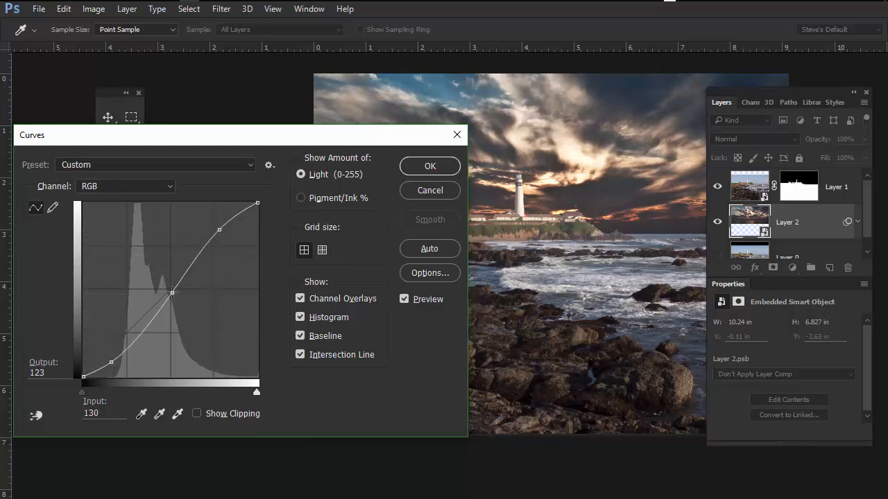
pyautogui.moveTo(172, 292); pyautogui.dragTo(174, 295)
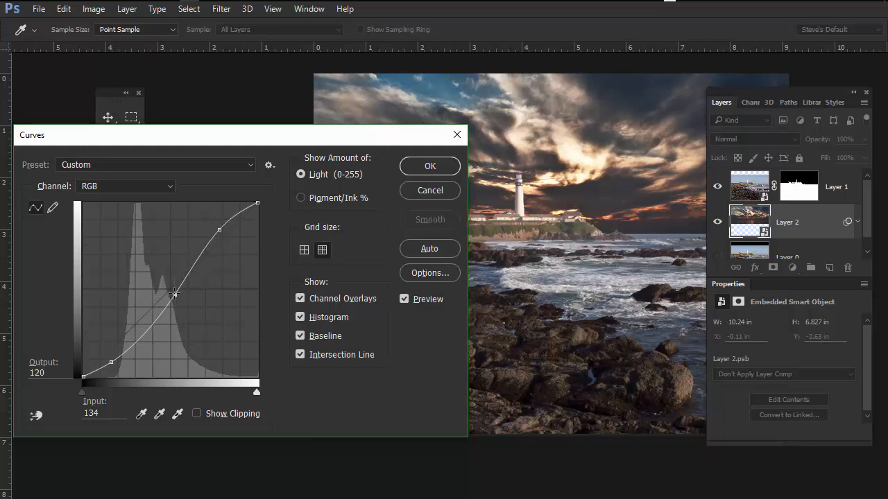
pyautogui.click(426, 166)
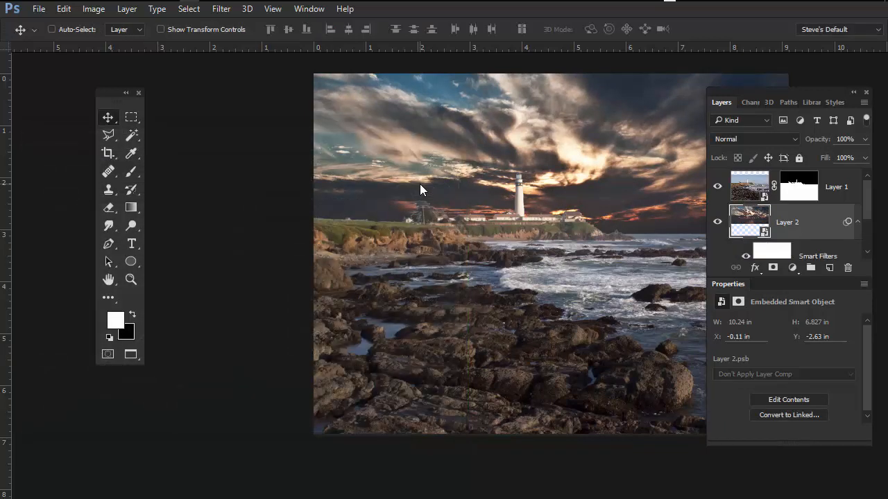
# - Enlarge the Layers panel so that Layer 2's smart filters and the layers around it fit
pyautogui.moveTo(866, 205); pyautogui.dragTo(867, 214)
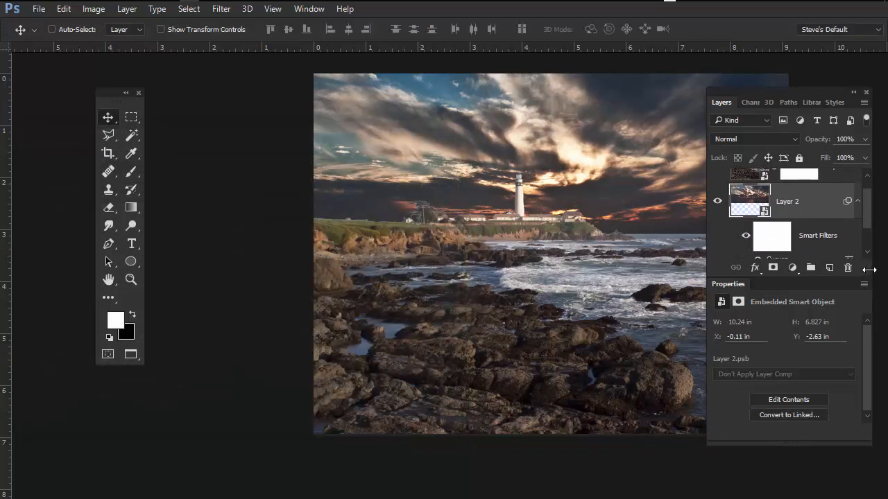
pyautogui.moveTo(868, 278); pyautogui.dragTo(868, 322)
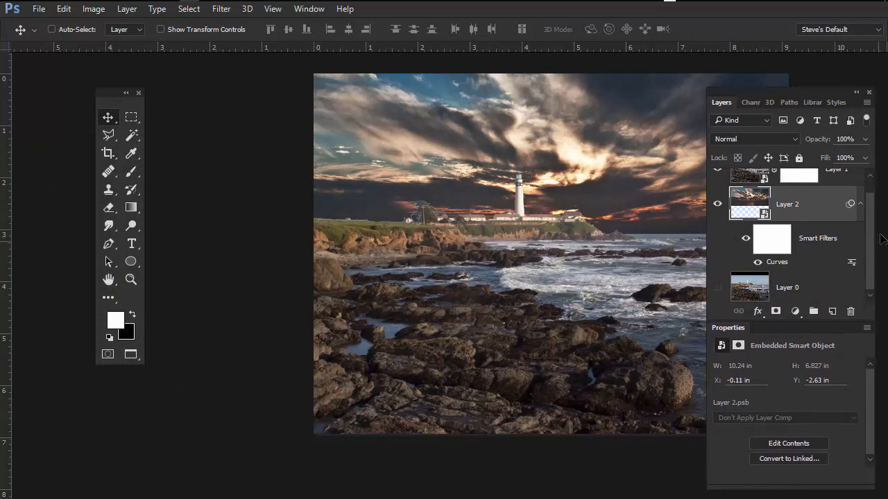
pyautogui.scroll(1, 873, 253)
# - Start a Curves adjustment on Layer 1, anchoring shadows at input 63, output 61 and raising highlights to input 185, output 201
pyautogui.click(752, 189)
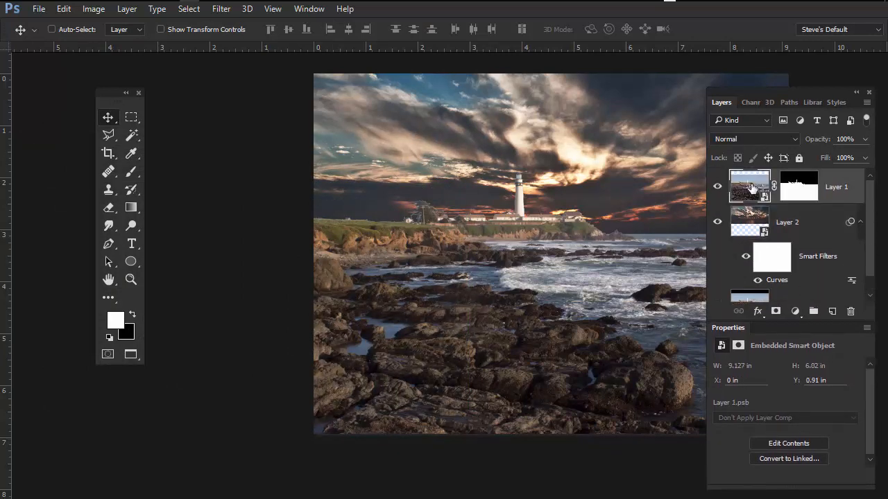
pyautogui.click(95, 9)
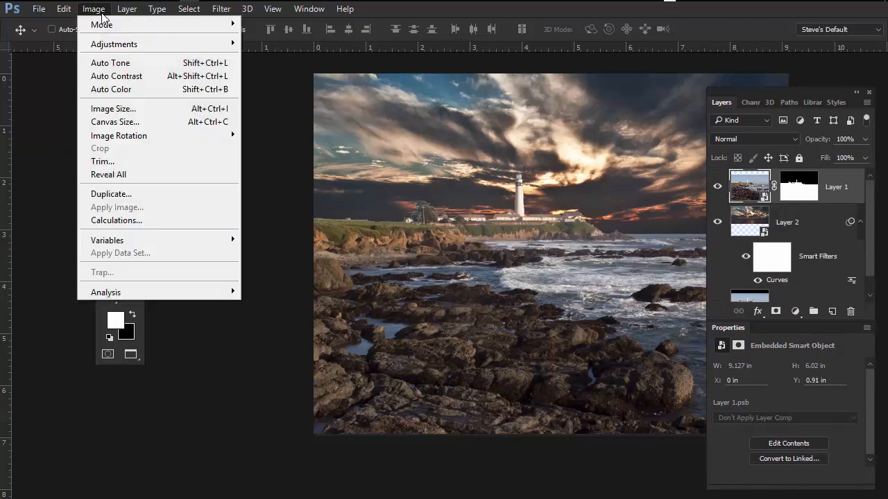
pyautogui.moveTo(141, 46)
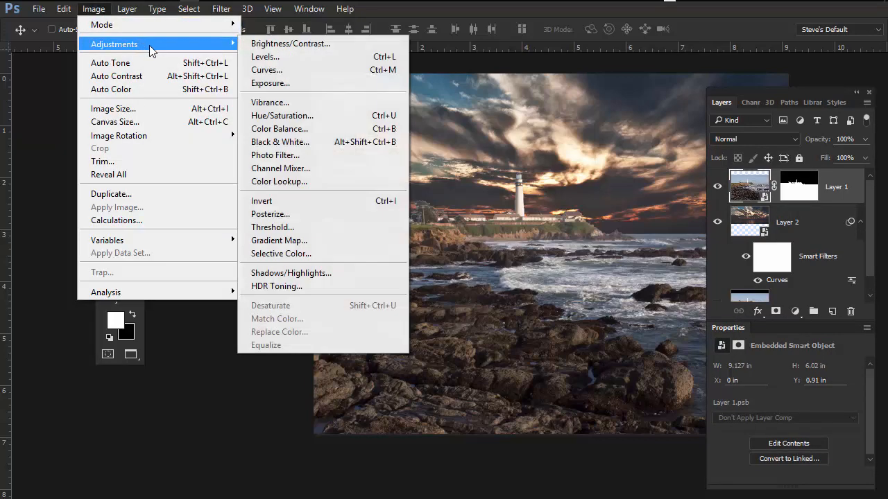
pyautogui.click(297, 69)
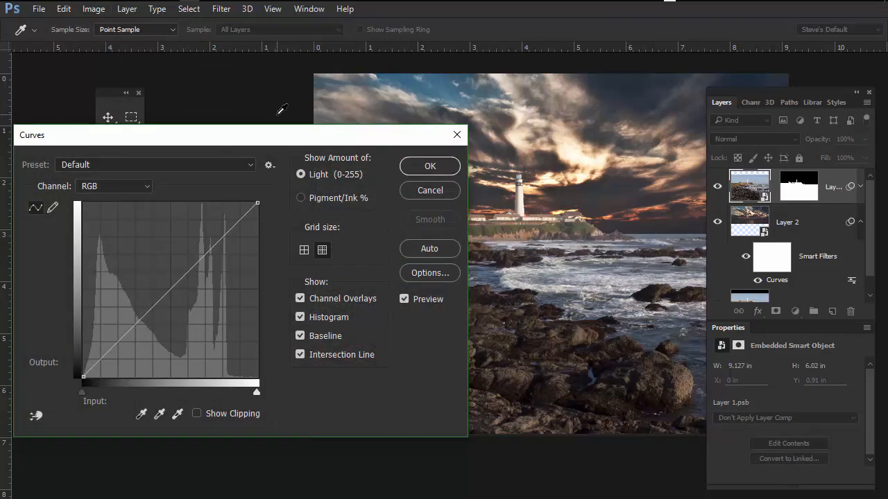
pyautogui.moveTo(357, 136)
pyautogui.mouseDown()
pyautogui.moveTo(202, 246)
pyautogui.moveTo(328, 317)
pyautogui.moveTo(757, 408)
pyautogui.moveTo(754, 419)
pyautogui.moveTo(385, 204)
pyautogui.moveTo(320, 60)
pyautogui.moveTo(344, 70)
pyautogui.mouseUp()
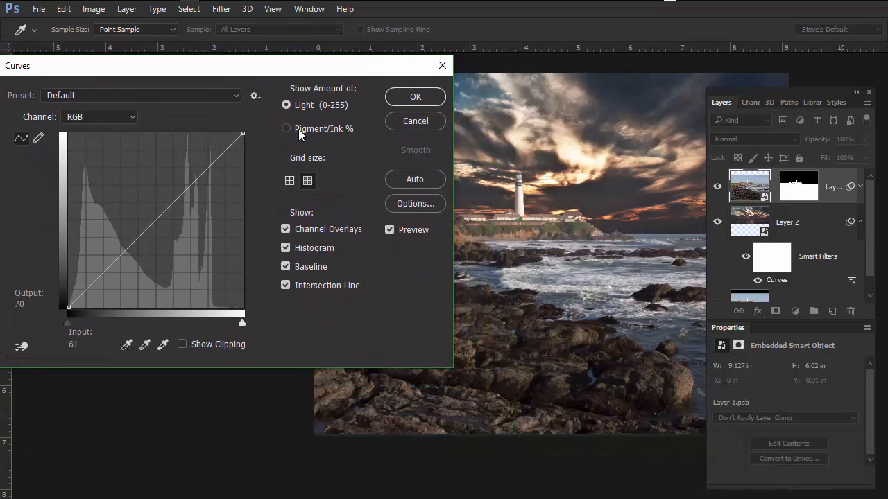
pyautogui.moveTo(111, 265); pyautogui.dragTo(111, 265)
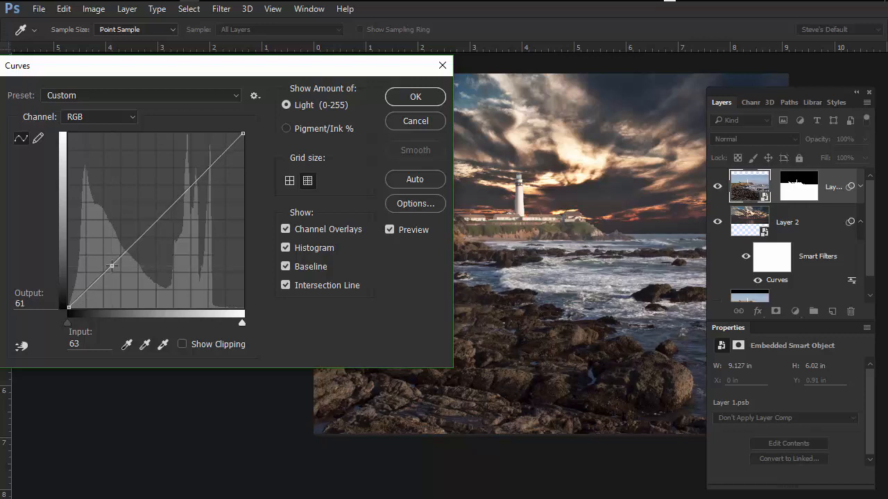
pyautogui.press('alt')
pyautogui.moveTo(195, 181); pyautogui.dragTo(194, 169)
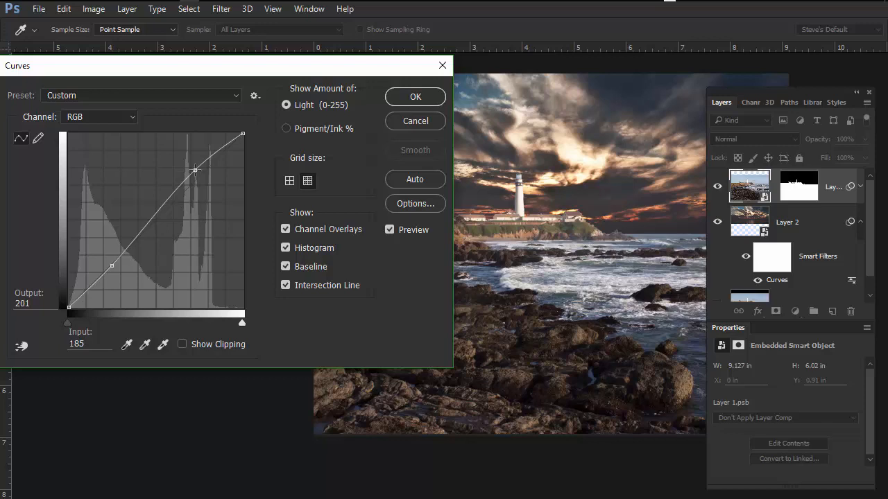
# - In the Blue channel of Layer 1's curve, add a midtone point and settle it at input 130, output 120
pyautogui.click(133, 120)
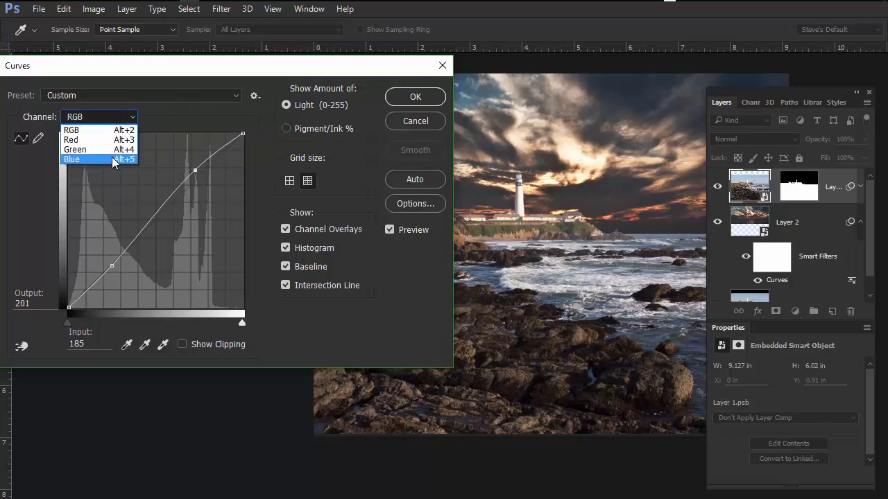
pyautogui.click(113, 159)
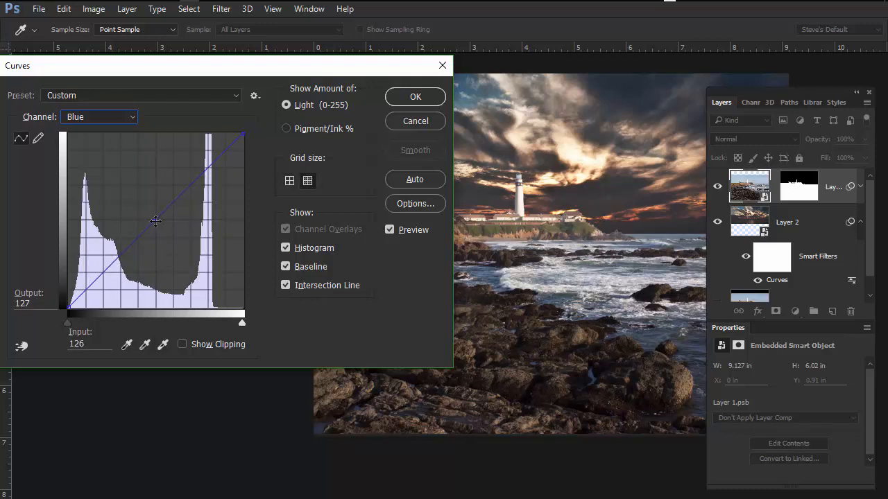
pyautogui.moveTo(156, 223); pyautogui.dragTo(134, 199)
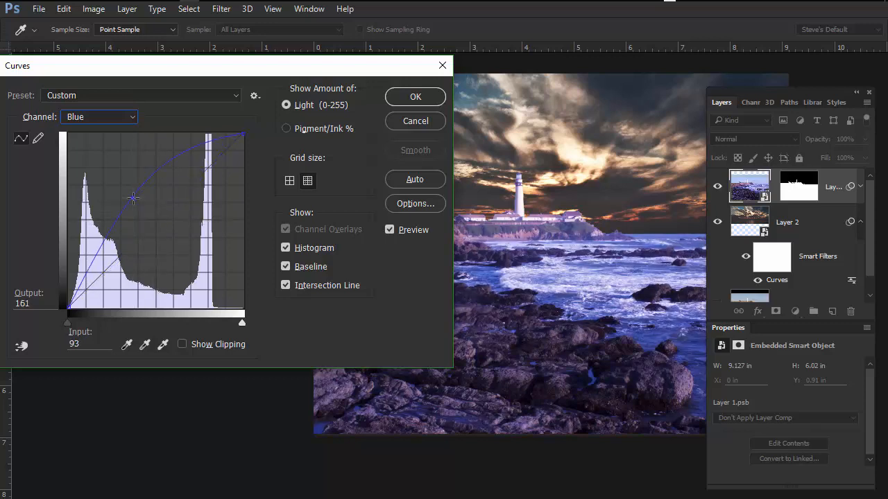
pyautogui.rightClick(180, 70)
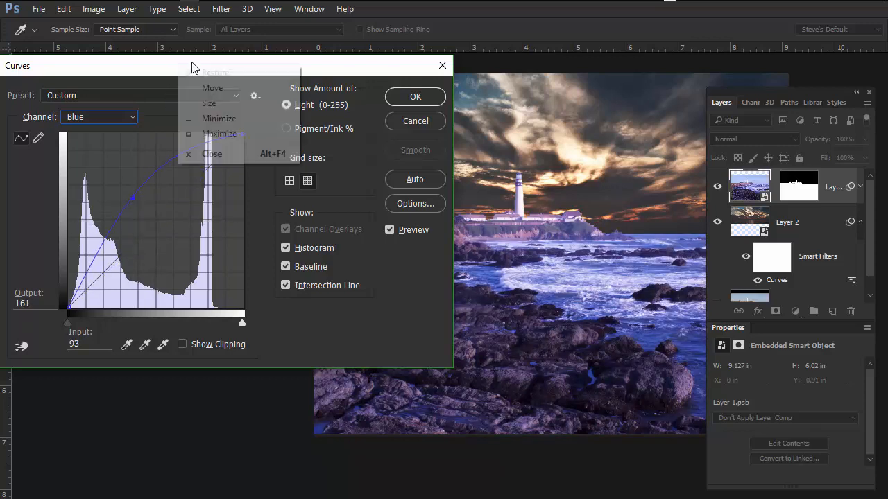
pyautogui.press('alt')
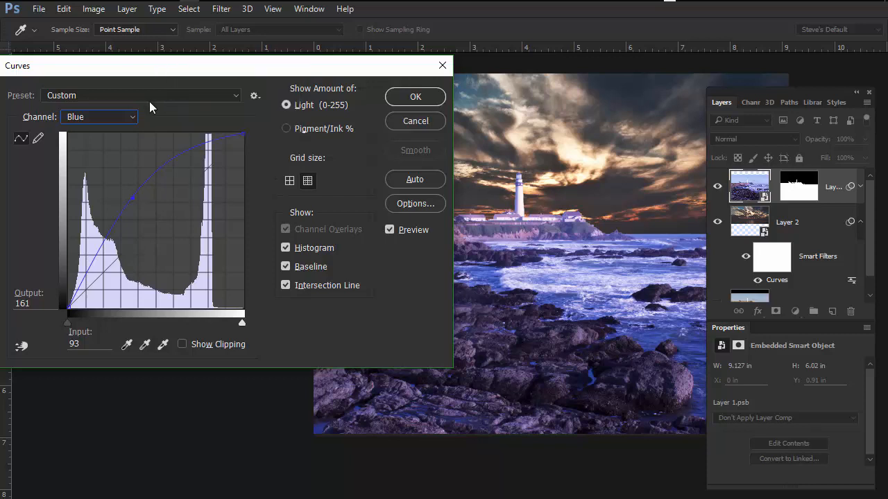
pyautogui.moveTo(133, 198); pyautogui.dragTo(158, 225)
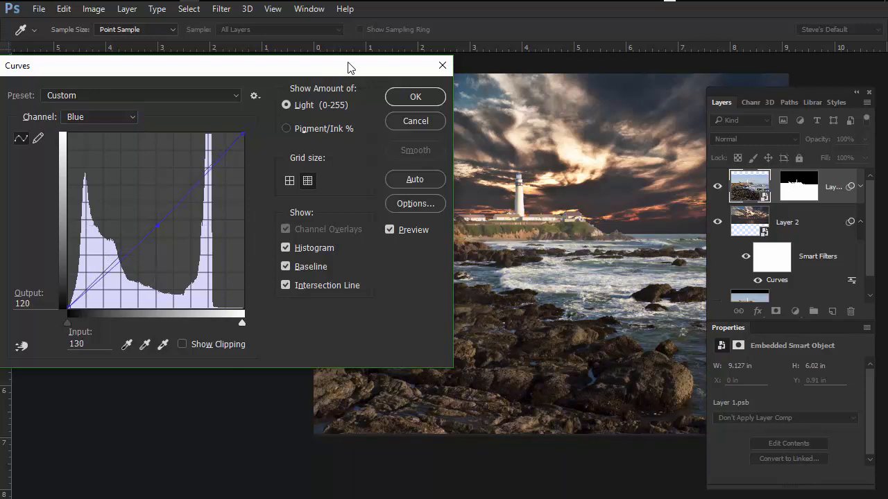
# - Compare Layer 1 with and without the Curves adjustment, close up on the surf, cliffs and lighthouse
pyautogui.moveTo(354, 70); pyautogui.dragTo(317, 130)
pyautogui.press('alt')
pyautogui.scroll(4, 593, 263)
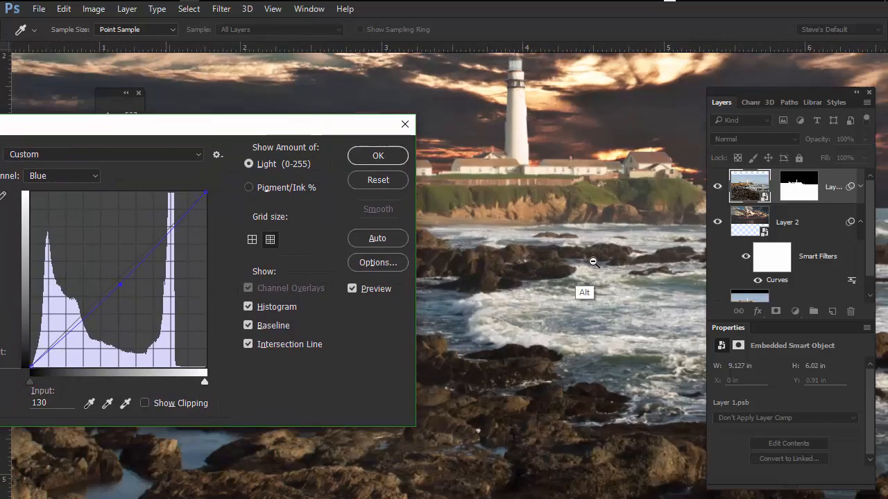
pyautogui.press('space')
pyautogui.moveTo(582, 242); pyautogui.dragTo(641, 270)
pyautogui.moveTo(313, 127); pyautogui.dragTo(402, 161)
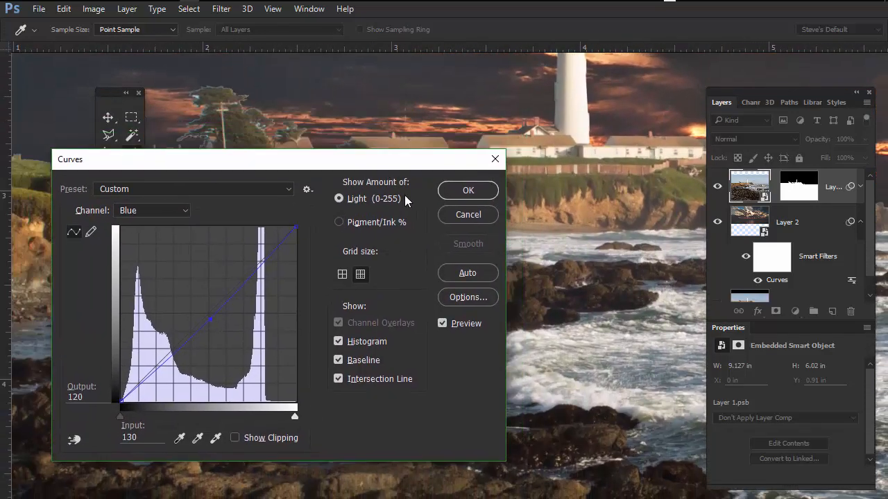
pyautogui.click(442, 324)
pyautogui.click(443, 325)
pyautogui.press('p')
pyautogui.moveTo(419, 157); pyautogui.dragTo(339, 92)
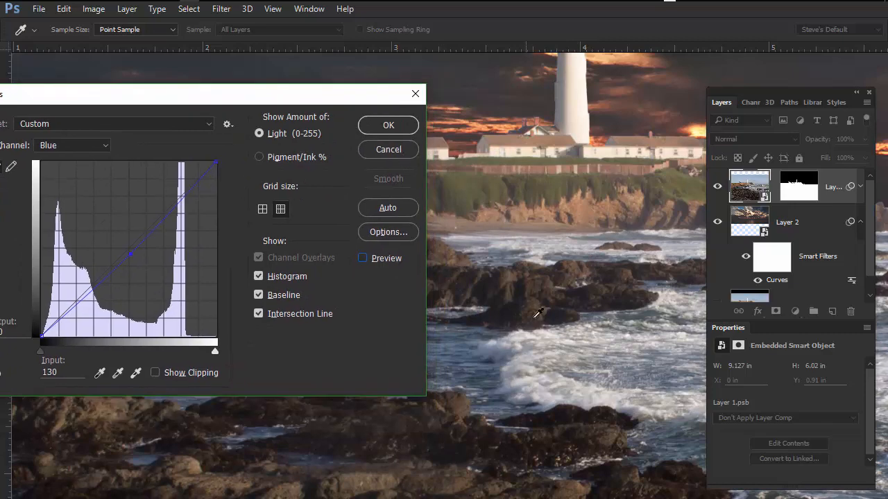
pyautogui.moveTo(579, 219); pyautogui.dragTo(556, 312)
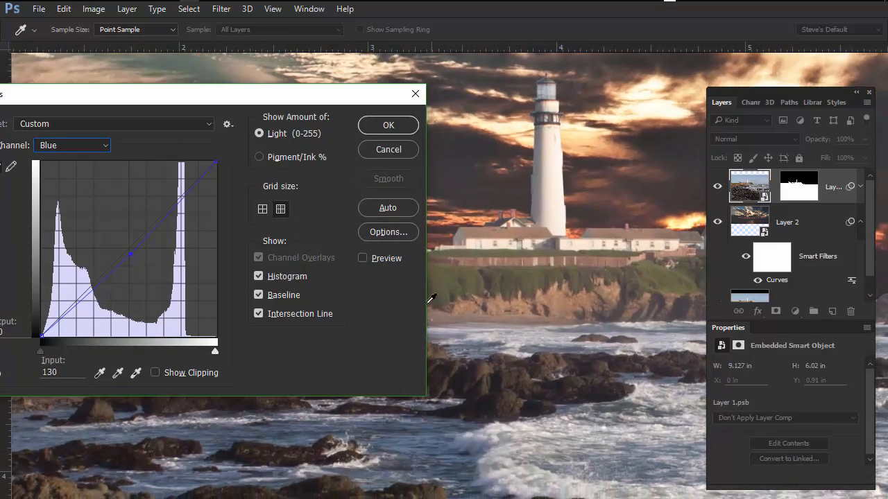
pyautogui.click(362, 258)
pyautogui.click(364, 258)
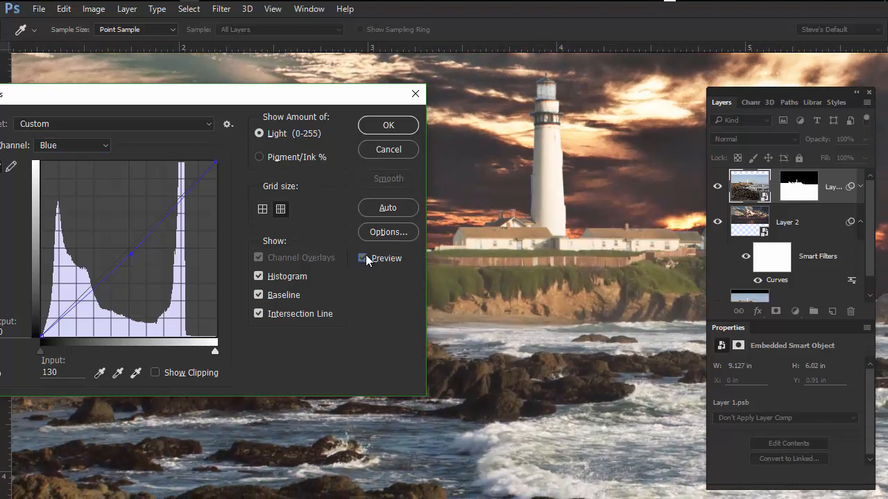
# - Lower the Blue midtone point of Layer 1's curve to input 133, output 117, with the preview on
pyautogui.click(363, 258)
pyautogui.moveTo(332, 104); pyautogui.dragTo(394, 127)
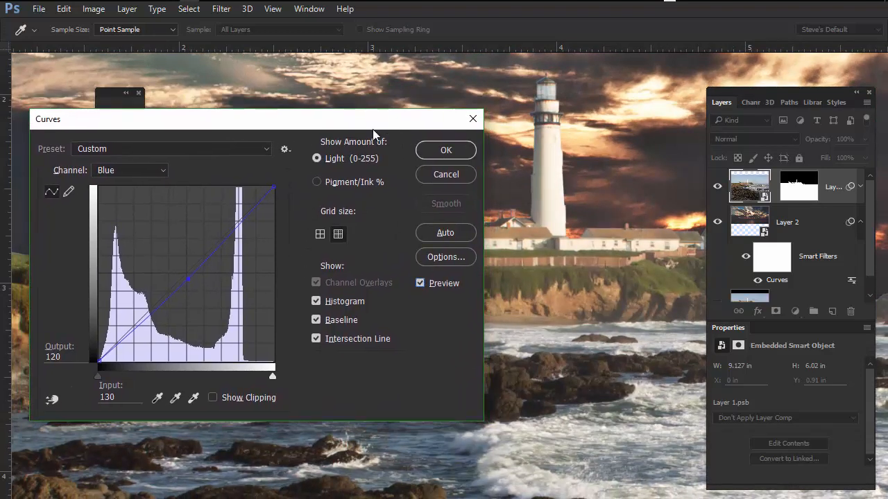
pyautogui.moveTo(188, 279); pyautogui.dragTo(191, 281)
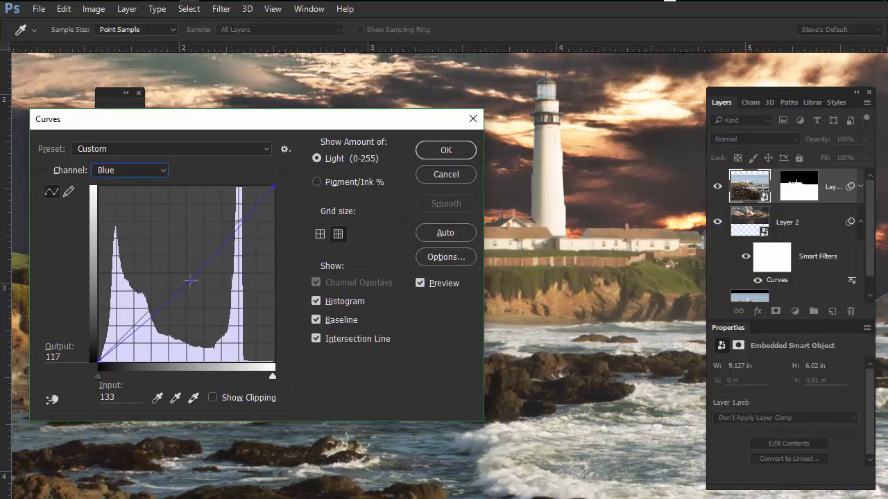
# - In the Red channel of Layer 1's curve, add a midtone point and settle it at input 125, output 130
pyautogui.click(163, 171)
pyautogui.click(148, 192)
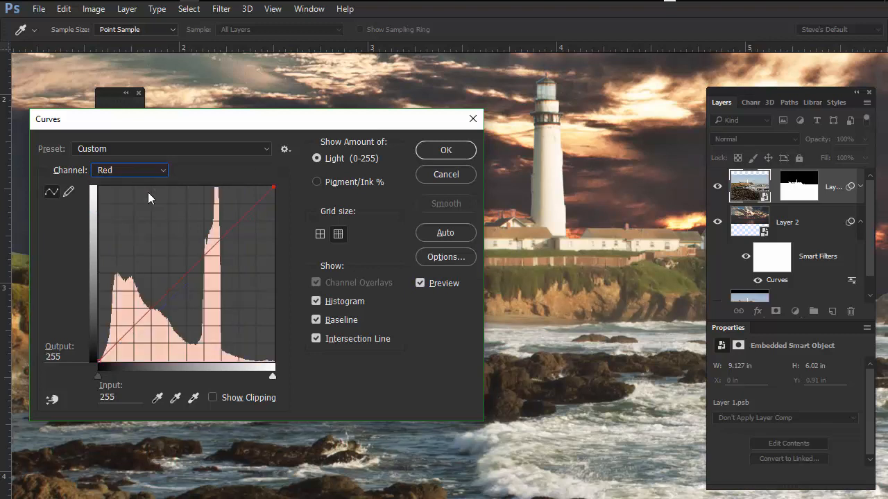
pyautogui.click(185, 273)
pyautogui.moveTo(186, 274); pyautogui.dragTo(183, 270)
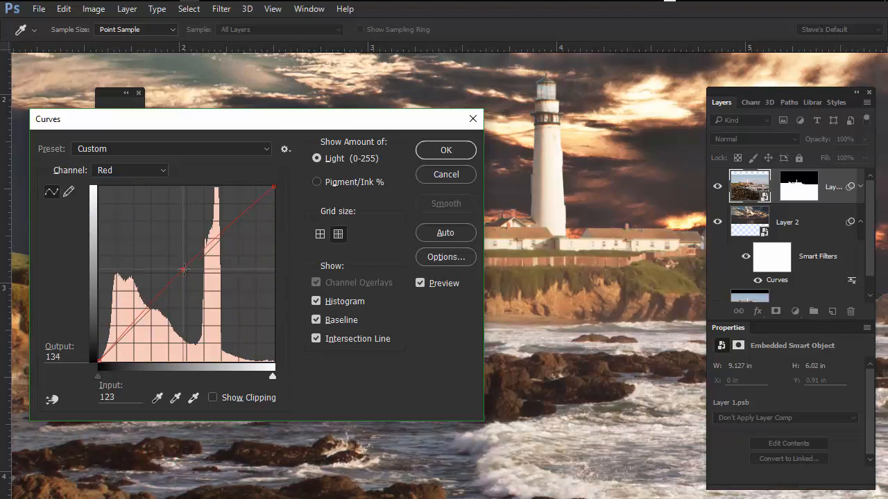
pyautogui.moveTo(182, 270); pyautogui.dragTo(185, 271)
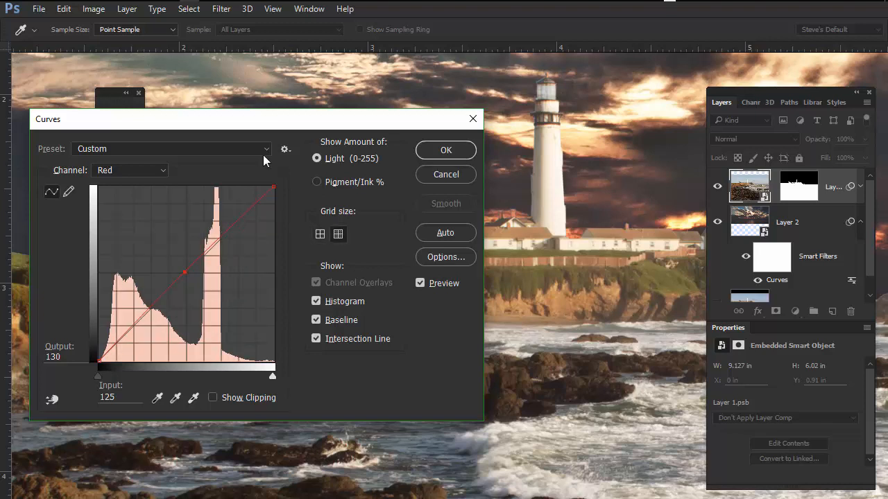
# - Toggle the Curves grid between fine and quarter-tone divisions
pyautogui.keyDown('alt'); pyautogui.click(239, 219); pyautogui.keyUp('alt')
pyautogui.keyDown('alt'); pyautogui.click(239, 219); pyautogui.keyUp('alt')
pyautogui.keyDown('alt'); pyautogui.click(239, 219); pyautogui.keyUp('alt')
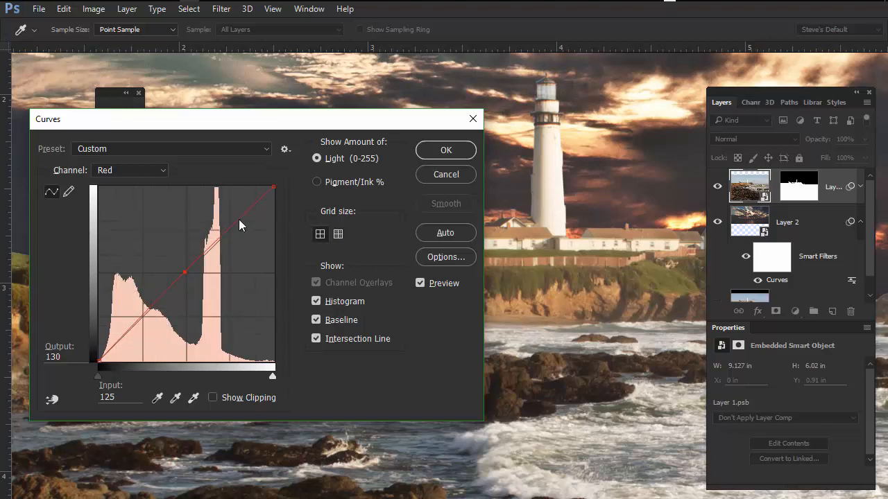
pyautogui.keyDown('alt'); pyautogui.click(239, 219); pyautogui.keyUp('alt')
pyautogui.keyDown('alt'); pyautogui.click(238, 219); pyautogui.keyUp('alt')
# - Move the Red point up to input 191, output 208, add a midtone point at input 124, output 132, and restore the fine grid
pyautogui.moveTo(184, 273); pyautogui.dragTo(230, 219)
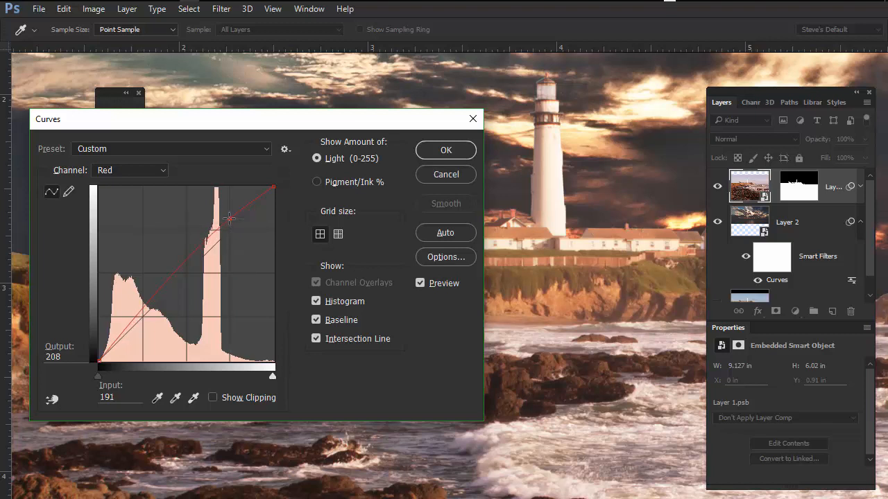
pyautogui.click(178, 264)
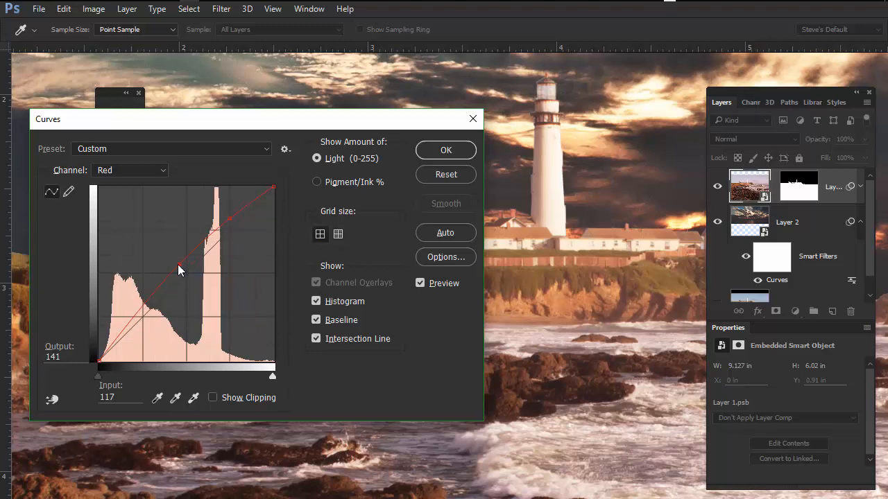
pyautogui.keyDown('alt'); pyautogui.click(182, 269); pyautogui.keyUp('alt')
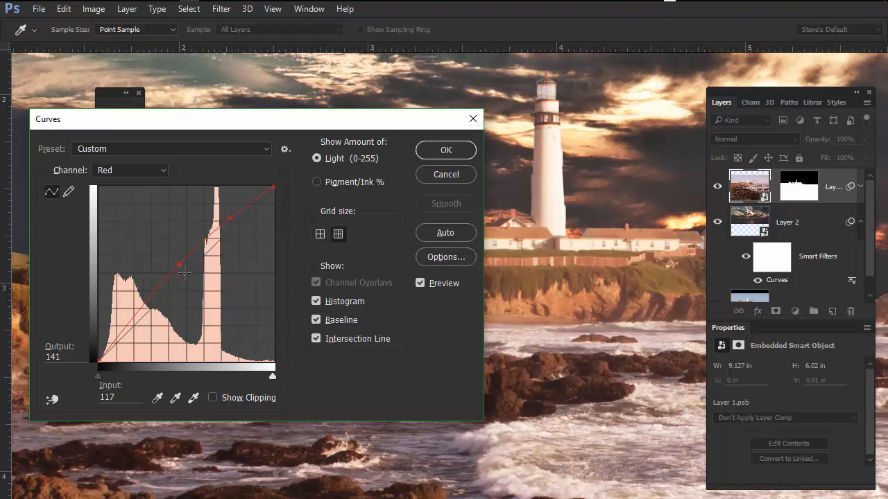
pyautogui.moveTo(177, 263); pyautogui.dragTo(181, 268)
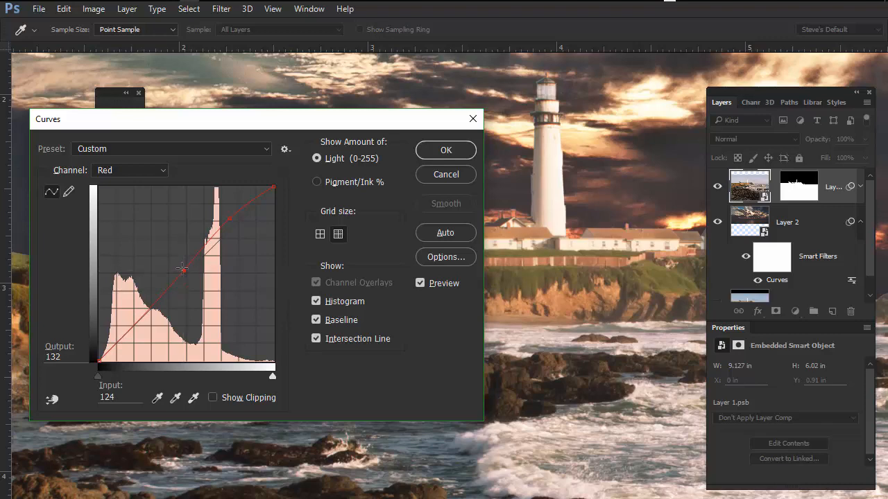
# - In the composite RGB curve of Layer 1, deepen the shadow point to input 64, output 60, and apply the Curves adjustment
pyautogui.moveTo(294, 126); pyautogui.dragTo(335, 178)
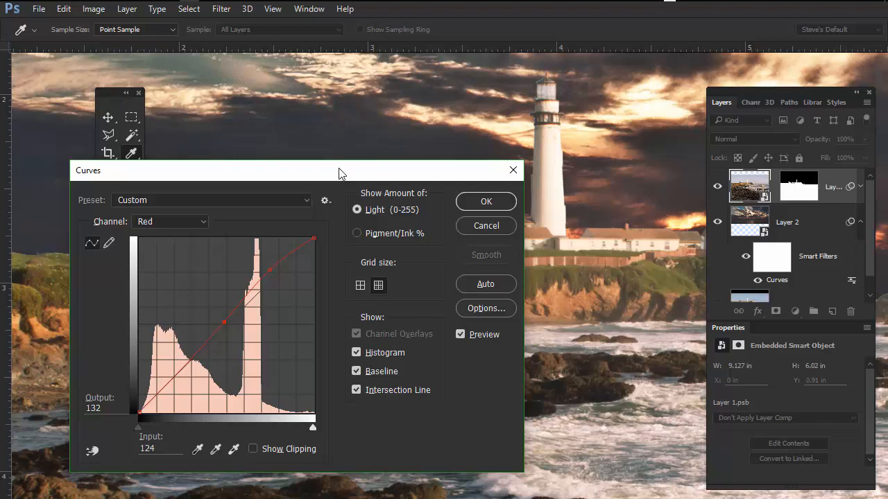
pyautogui.moveTo(335, 181); pyautogui.dragTo(329, 121)
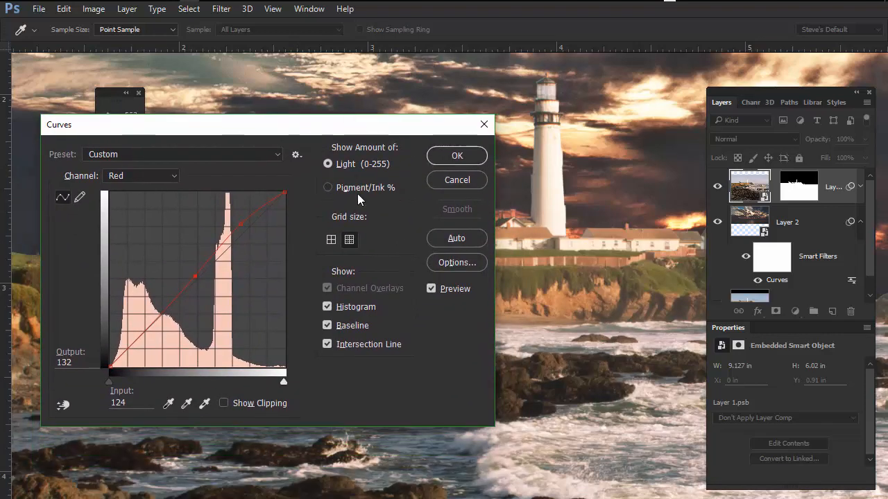
pyautogui.click(166, 178)
pyautogui.click(138, 190)
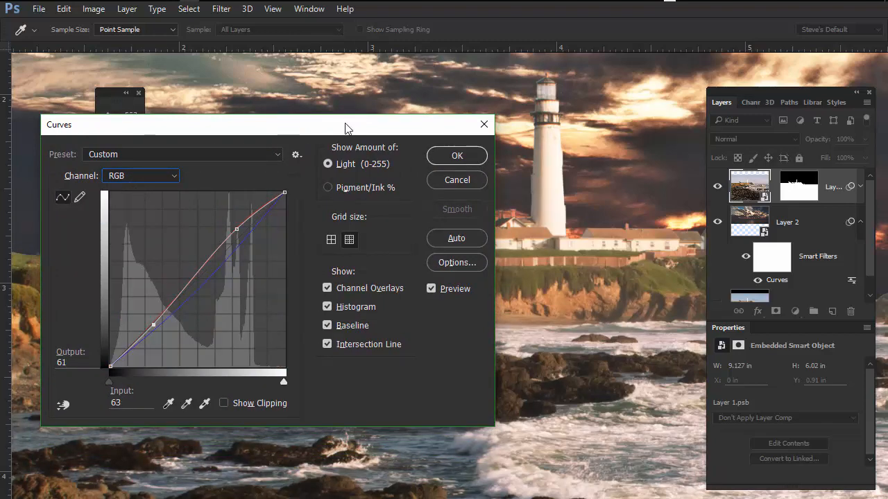
pyautogui.moveTo(348, 128); pyautogui.dragTo(684, 182)
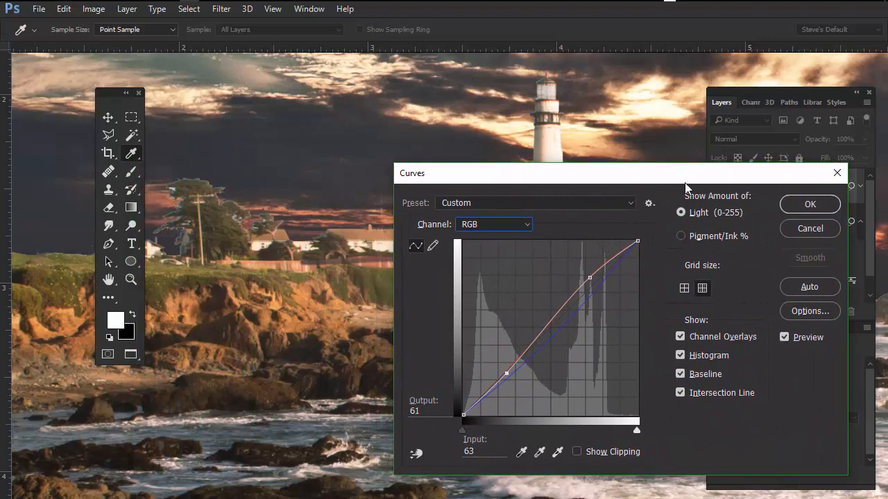
pyautogui.moveTo(507, 374); pyautogui.dragTo(509, 376)
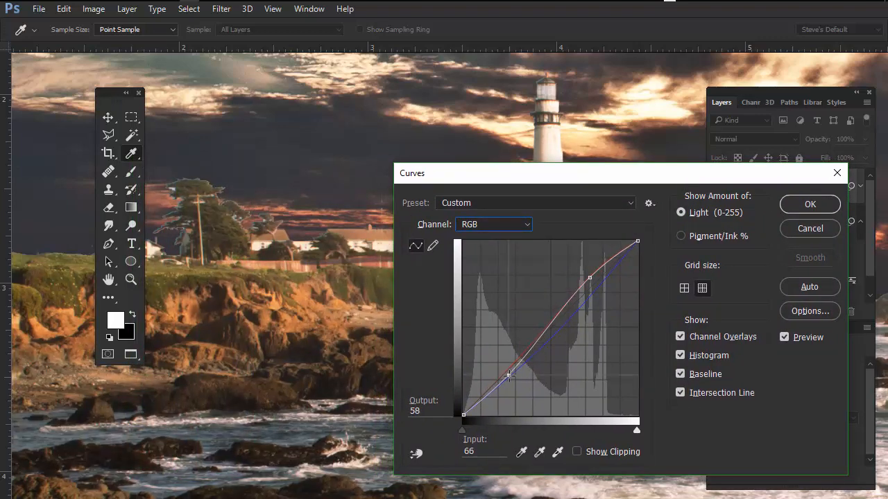
pyautogui.moveTo(684, 179); pyautogui.dragTo(372, 144)
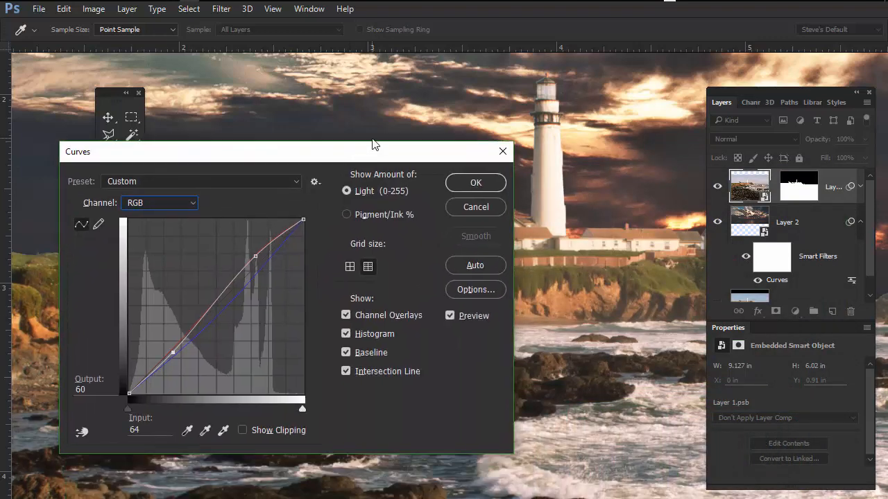
pyautogui.click(478, 184)
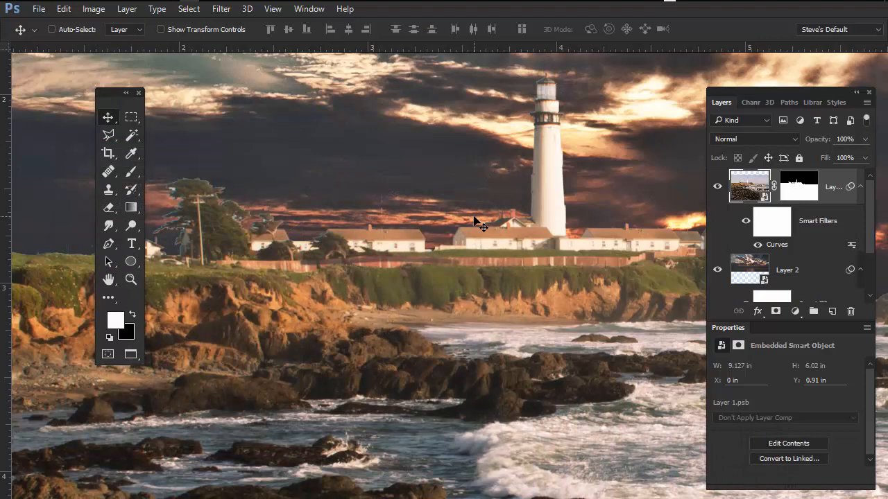
# - Reopen Layer 2's Curves smart filter and lower the Blue channel midtones with a point at input 130, output 125
pyautogui.hotkey('ctrl', '0')
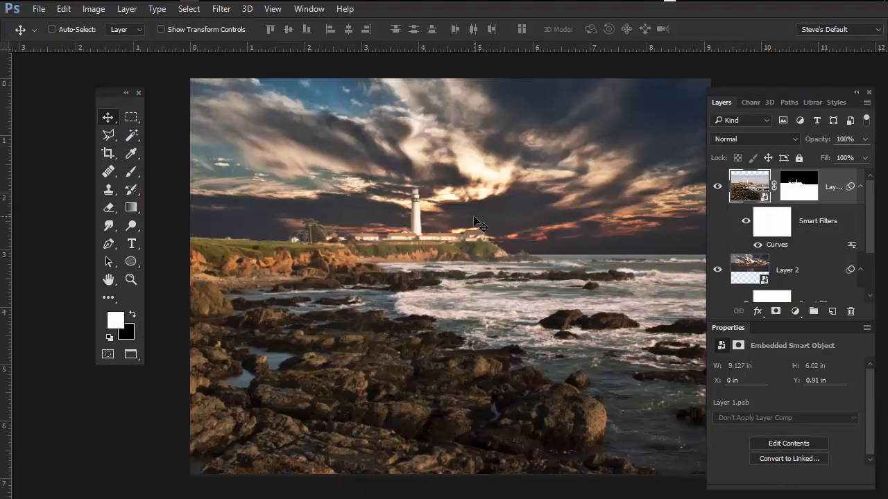
pyautogui.moveTo(576, 369); pyautogui.dragTo(495, 391)
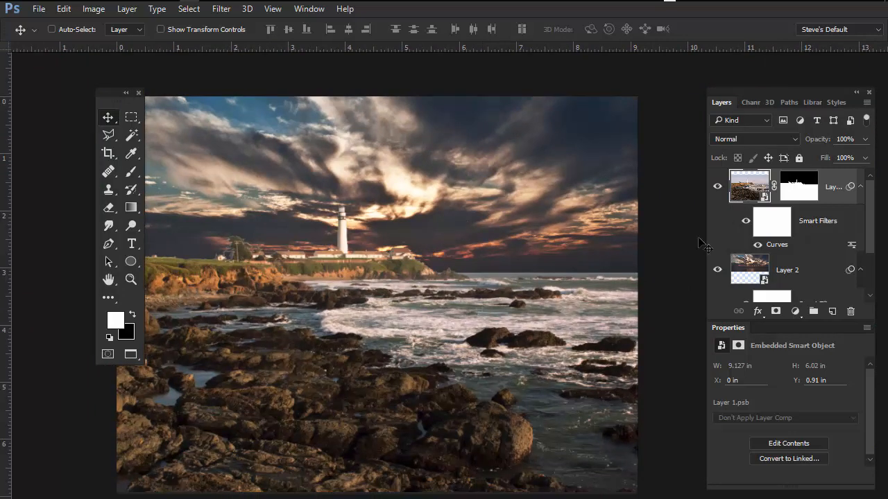
pyautogui.click(754, 270)
pyautogui.scroll(-1, 754, 270)
pyautogui.doubleClick(777, 294)
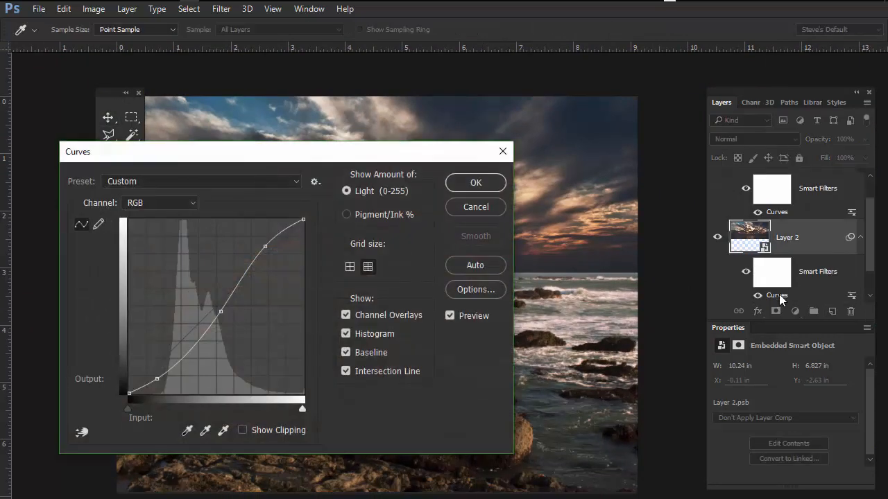
pyautogui.moveTo(341, 154); pyautogui.dragTo(778, 182)
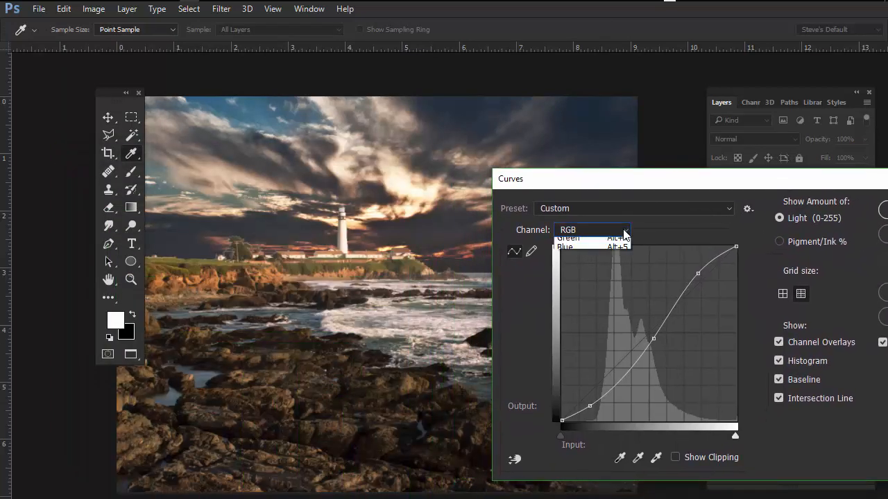
pyautogui.click(590, 229)
pyautogui.click(591, 272)
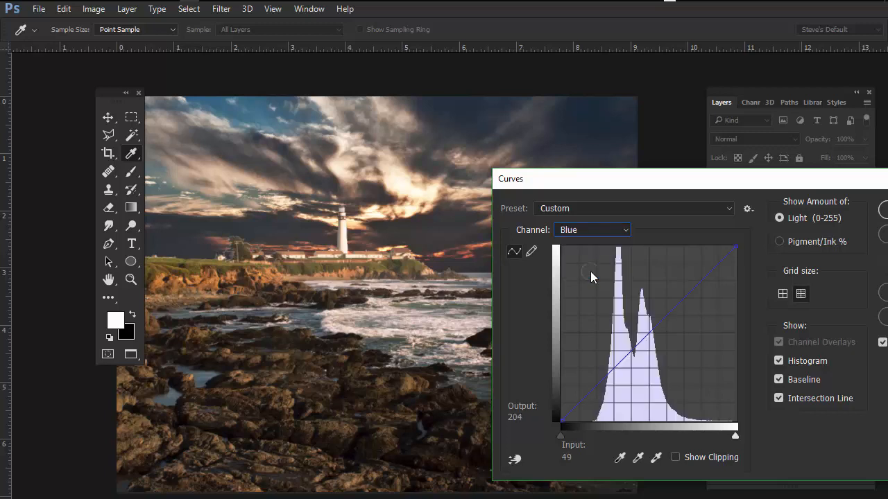
pyautogui.moveTo(652, 330)
pyautogui.mouseDown()
pyautogui.moveTo(654, 341)
pyautogui.moveTo(642, 326)
pyautogui.moveTo(642, 351)
pyautogui.moveTo(651, 335)
pyautogui.mouseUp()
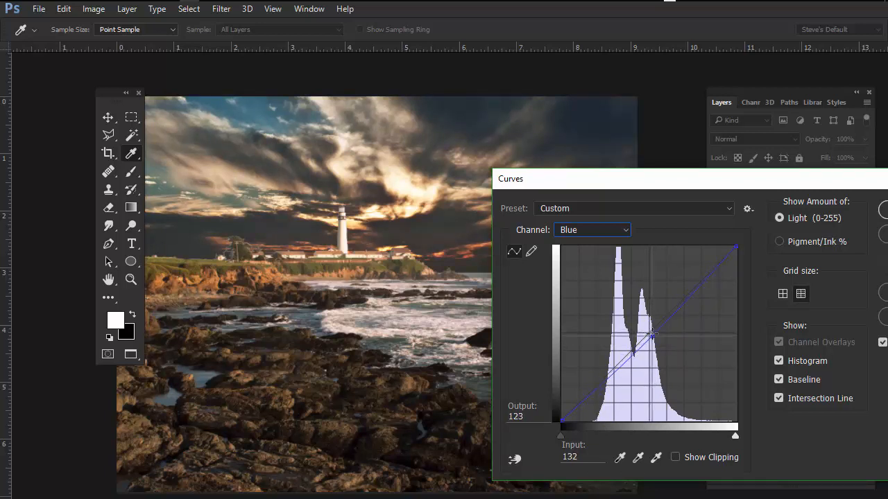
# - In Layer 2's Red channel, raise the highlights to input 188, output 202, hold the midtones near the baseline, and apply the curve
pyautogui.click(628, 232)
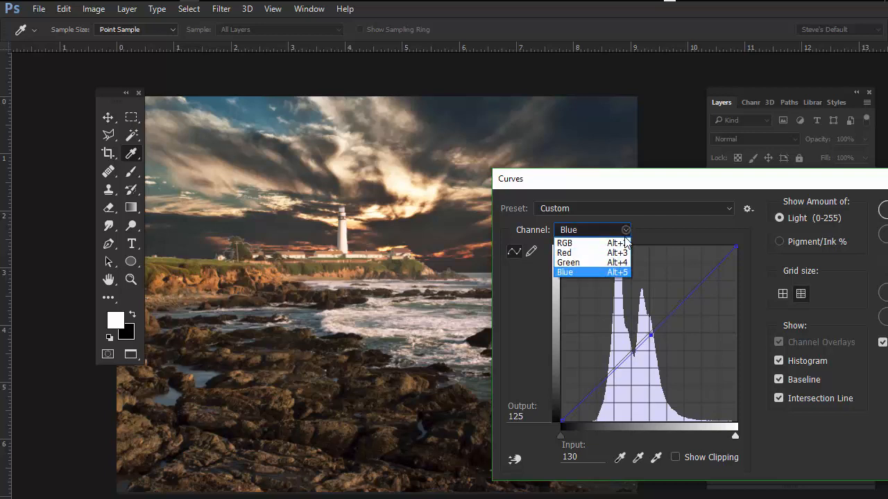
pyautogui.click(603, 253)
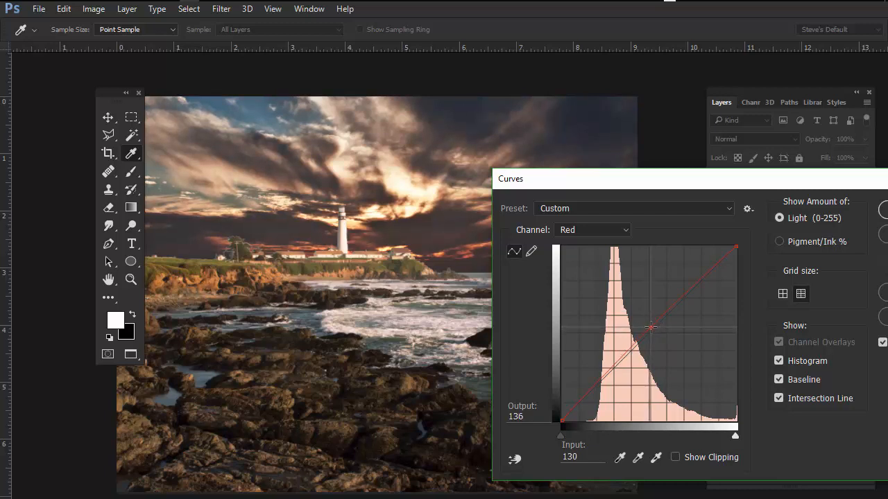
pyautogui.moveTo(650, 328); pyautogui.dragTo(688, 287)
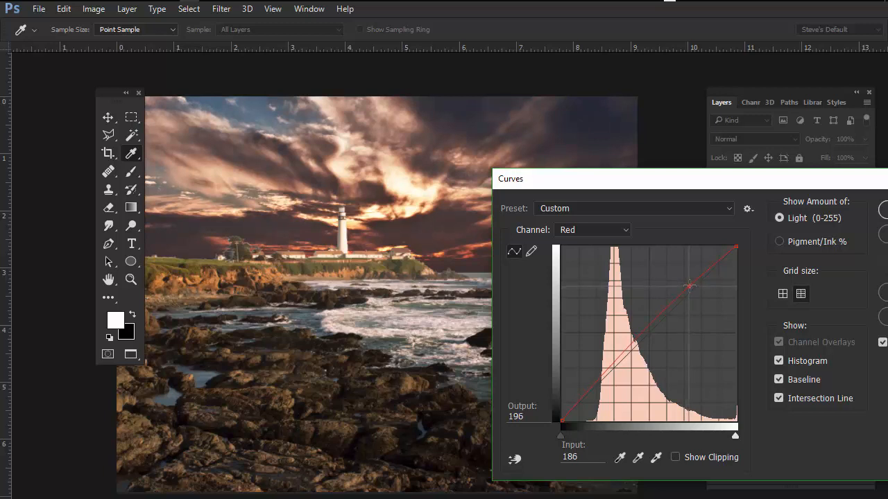
pyautogui.hotkey('ctrl', 'z')
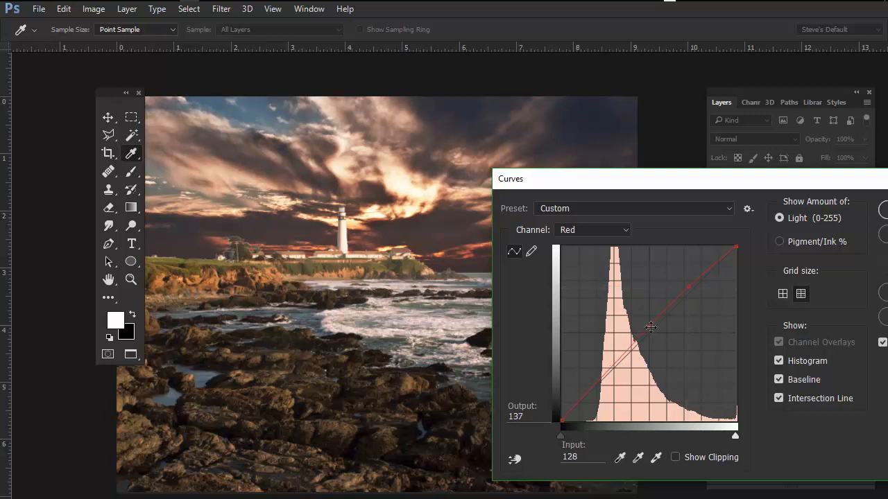
pyautogui.moveTo(649, 326); pyautogui.dragTo(649, 330)
pyautogui.moveTo(689, 286); pyautogui.dragTo(690, 282)
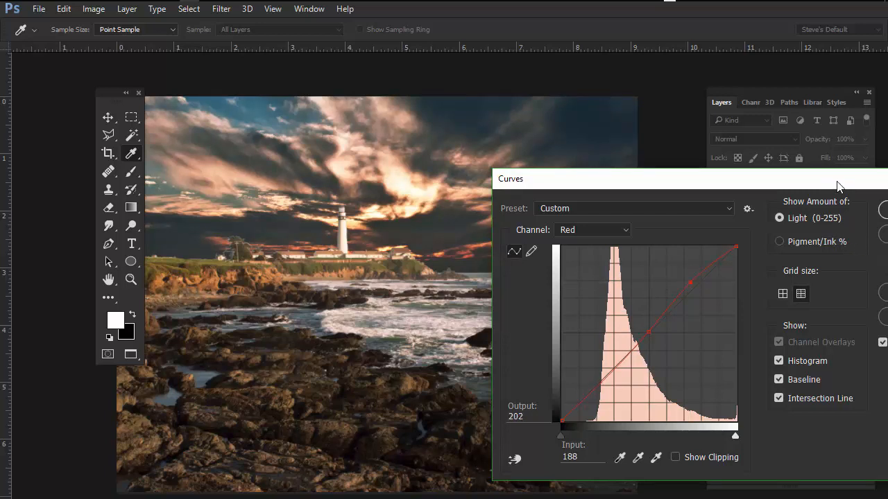
pyautogui.moveTo(837, 186); pyautogui.dragTo(727, 160)
pyautogui.click(800, 163)
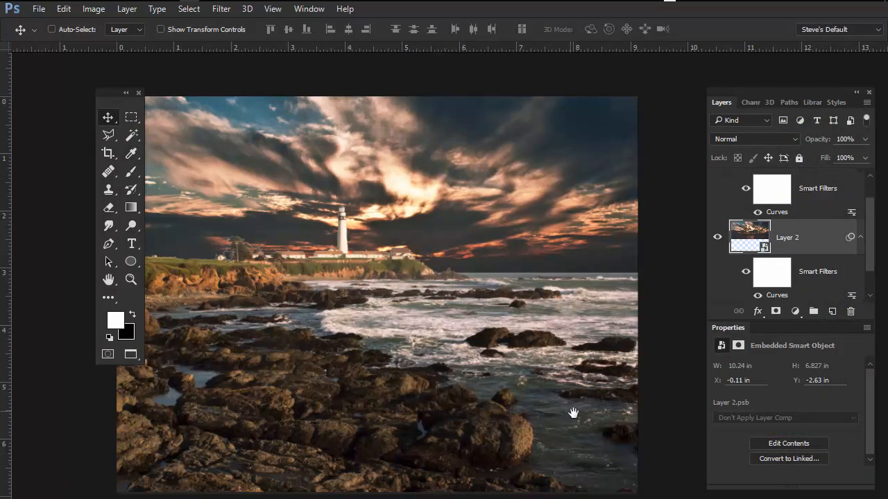
pyautogui.moveTo(575, 412); pyautogui.dragTo(597, 374)
pyautogui.moveTo(591, 396); pyautogui.dragTo(567, 404)
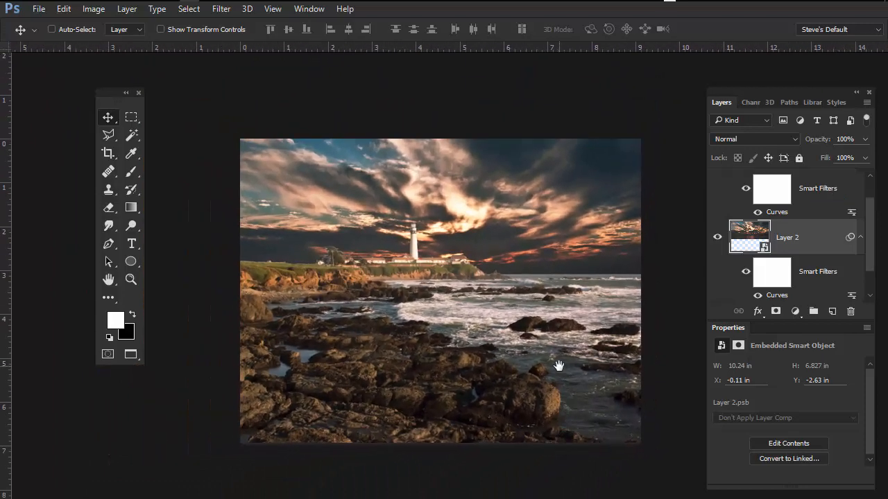
pyautogui.moveTo(564, 365); pyautogui.dragTo(513, 380)
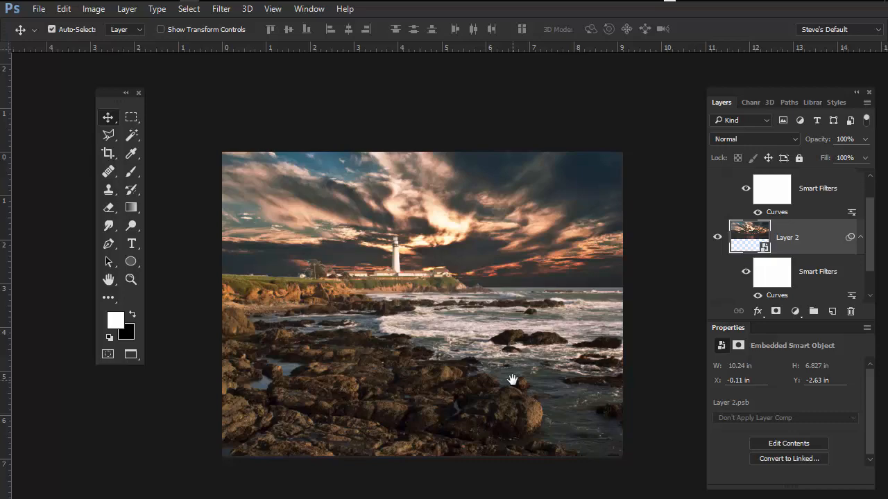
# - Switch to Bridge, preview the MVI_2163.MOV lighthouse clip, and widen and heighten the preview area
pyautogui.hotkey('alt', 'Tab')
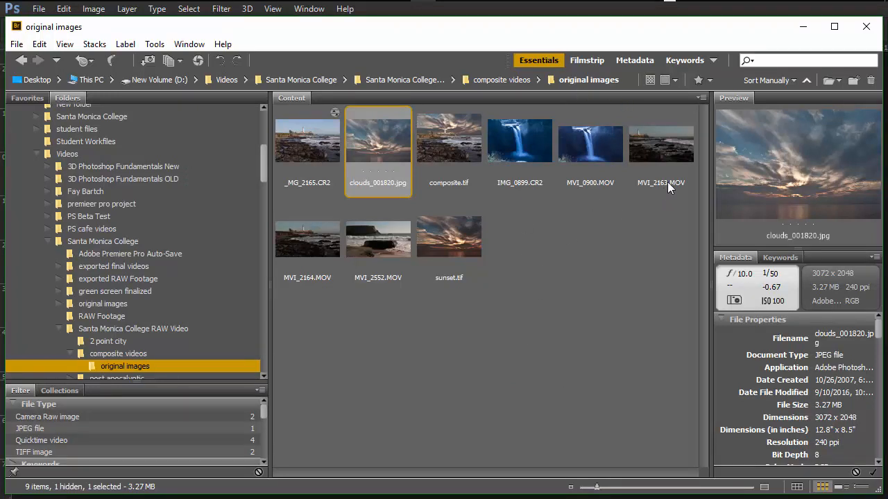
pyautogui.click(657, 153)
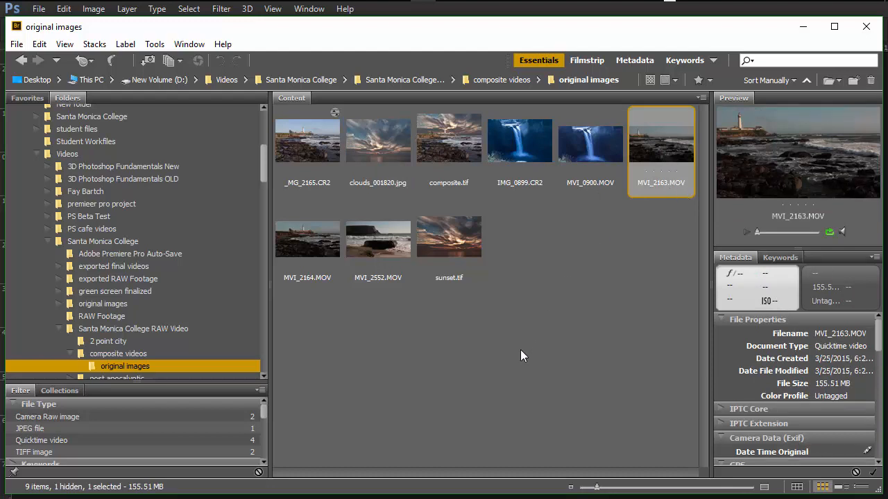
pyautogui.moveTo(710, 398); pyautogui.dragTo(734, 416)
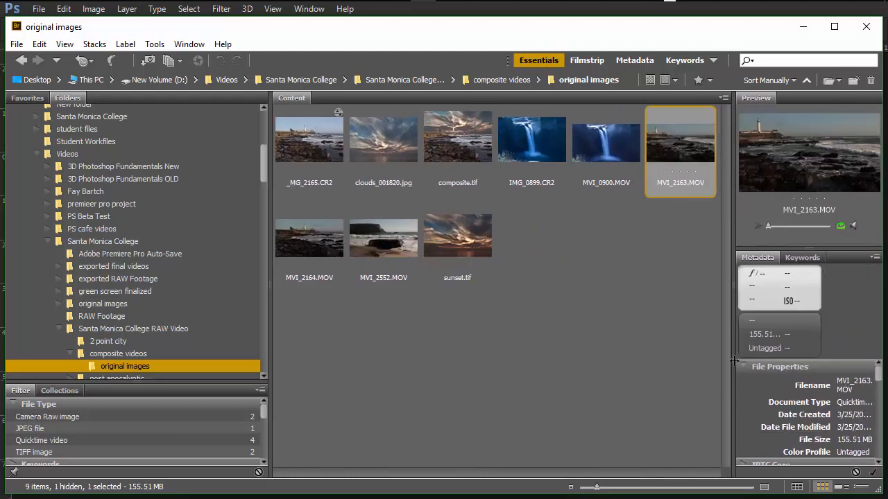
pyautogui.moveTo(733, 363); pyautogui.dragTo(608, 369)
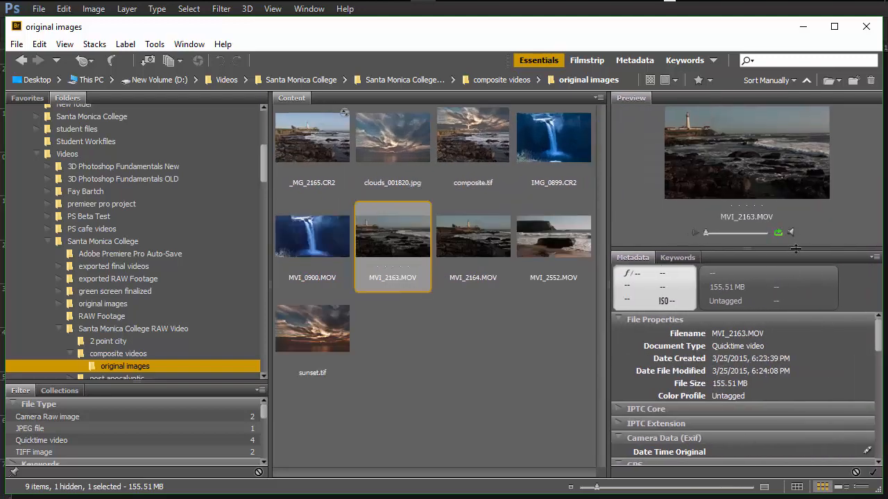
pyautogui.moveTo(795, 248); pyautogui.dragTo(792, 370)
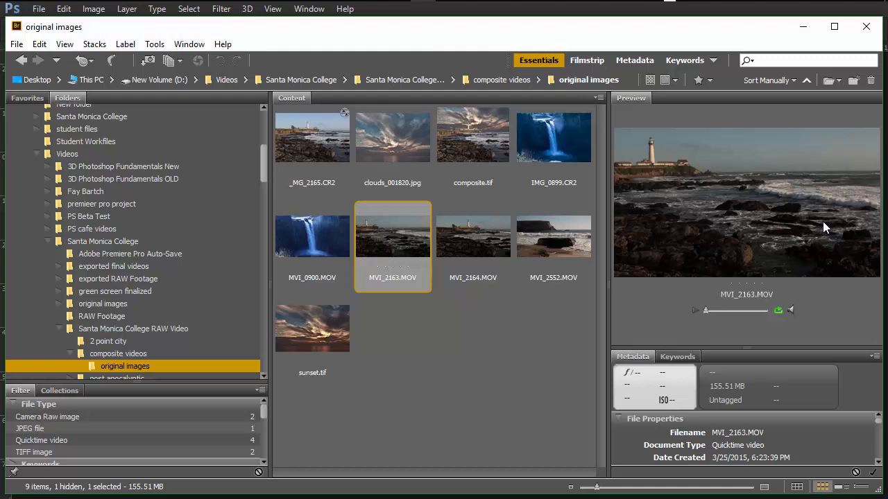
# - Preview MVI_2552.MOV, open composite.tif in Photoshop for comparison, and return to Bridge
pyautogui.click(552, 246)
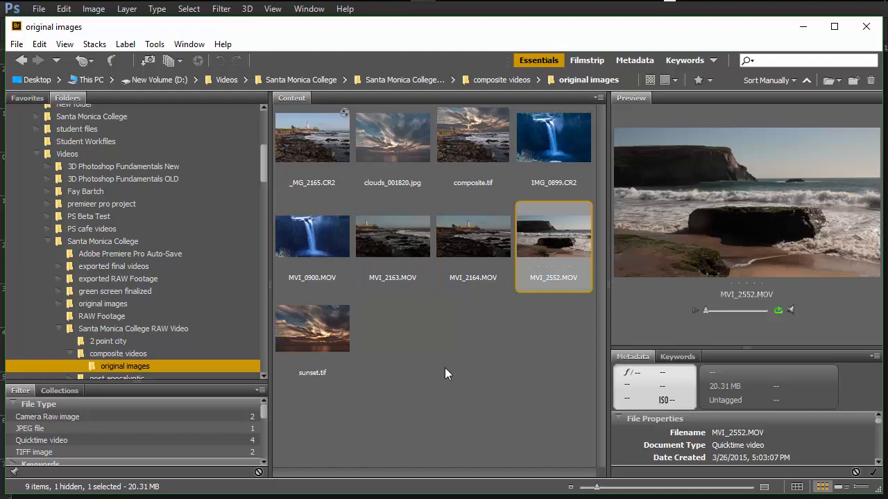
pyautogui.doubleClick(476, 153)
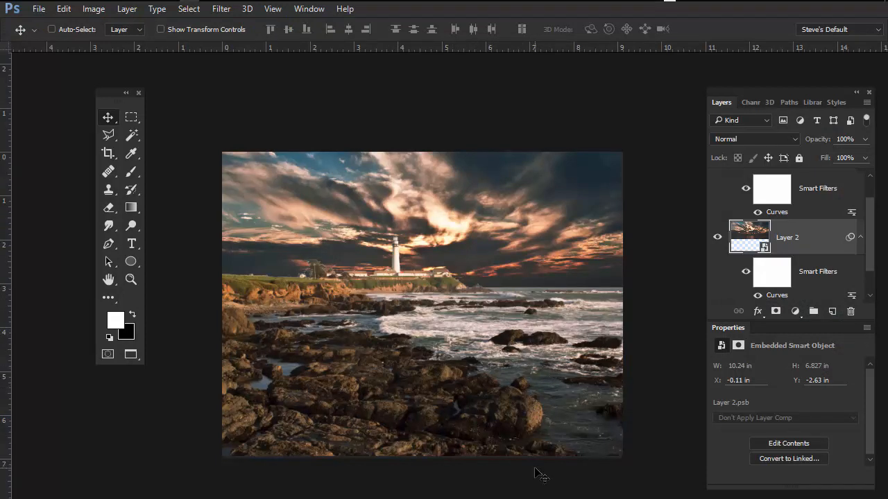
pyautogui.hotkey('alt', 'Tab')
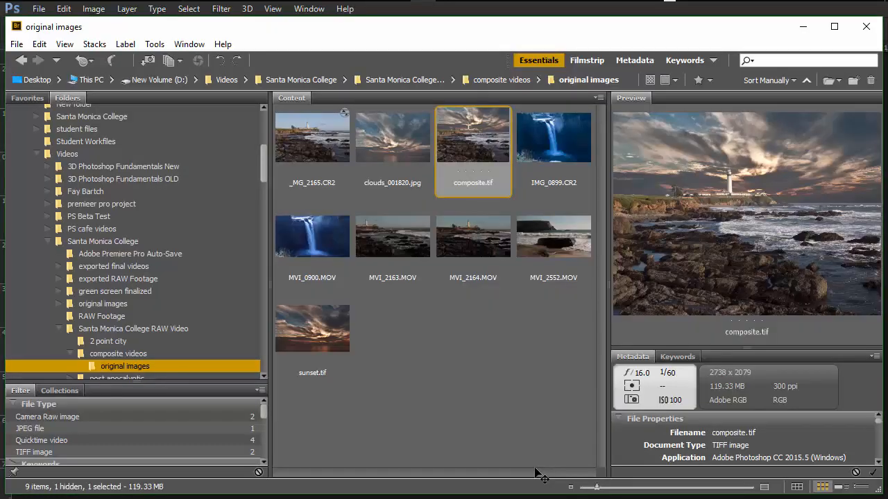
# - Place MVI_2552.MOV from Bridge into the lighthouse composite in Photoshop as a new smart object layer
pyautogui.click(549, 236)
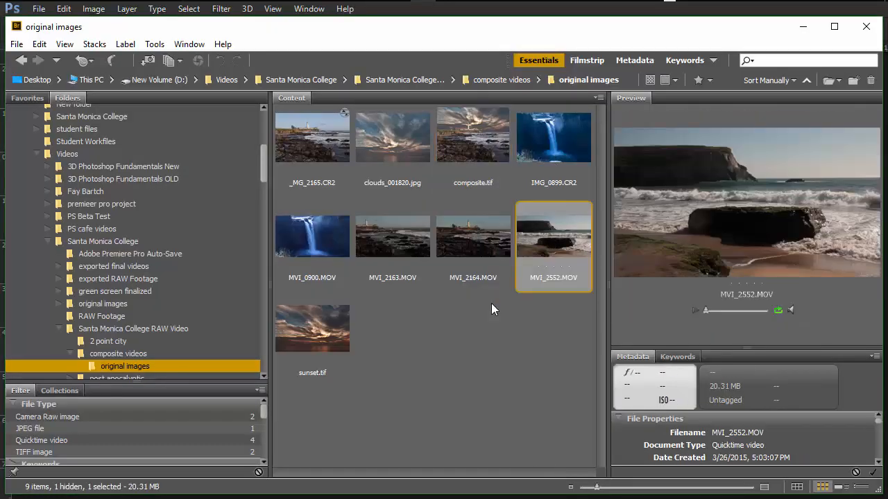
pyautogui.moveTo(554, 26); pyautogui.dragTo(556, 261)
pyautogui.moveTo(477, 477); pyautogui.dragTo(487, 205)
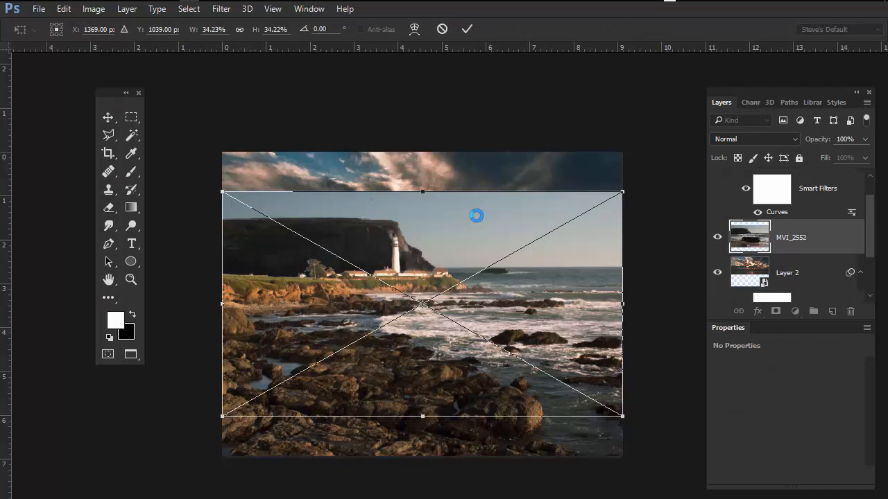
pyautogui.press('Return')
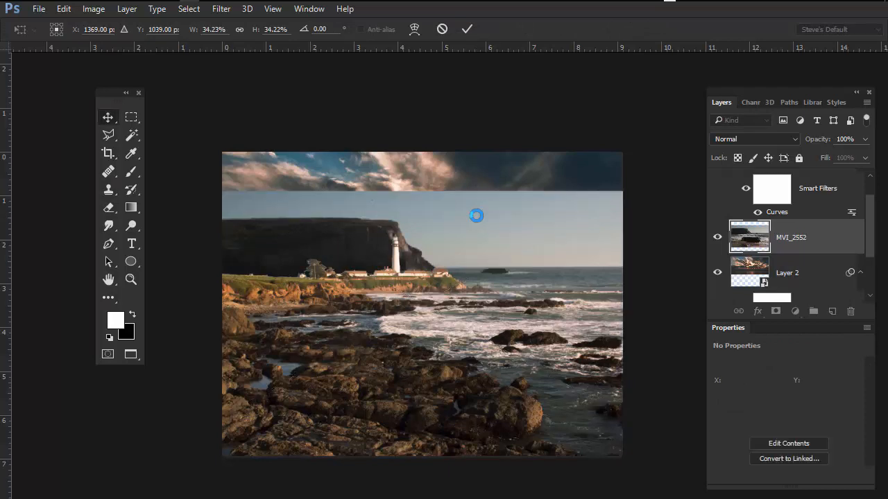
# - Reorder the MVI_2552 layer to the top of the stack and shift the clip down to about X 0.01 in, Y 2 in
pyautogui.moveTo(872, 237); pyautogui.dragTo(870, 220)
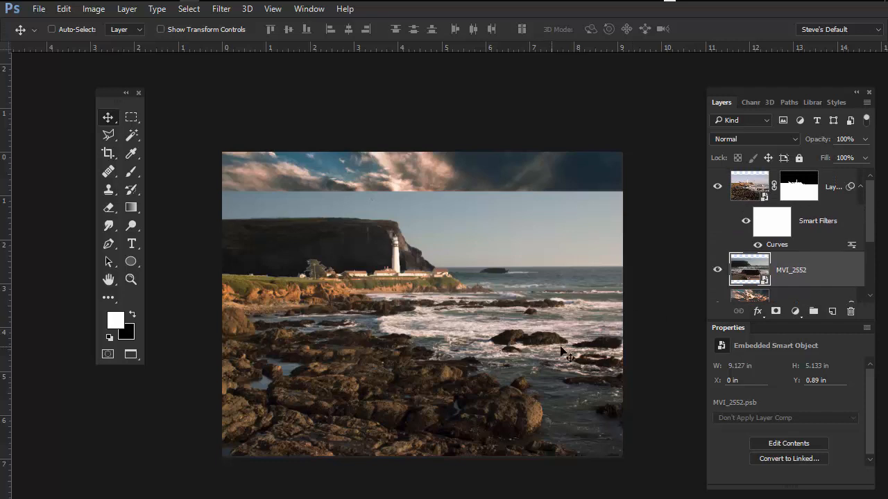
pyautogui.moveTo(823, 277); pyautogui.dragTo(814, 177)
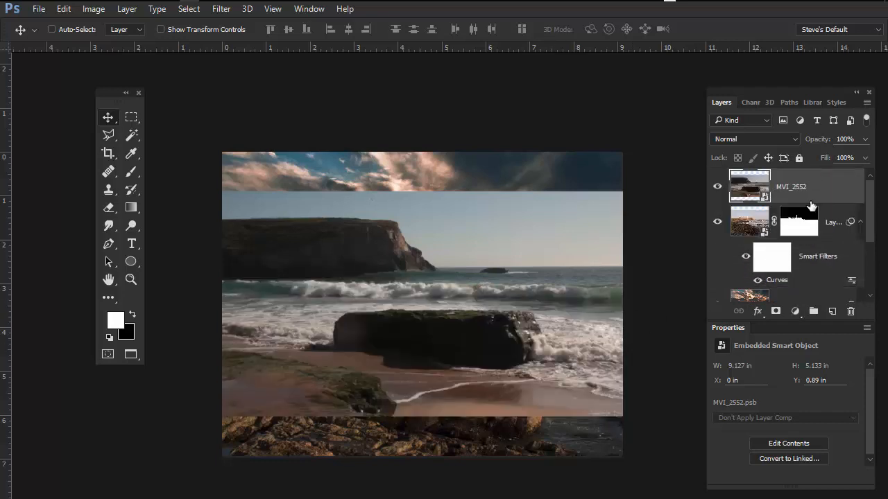
pyautogui.moveTo(567, 356); pyautogui.dragTo(563, 400)
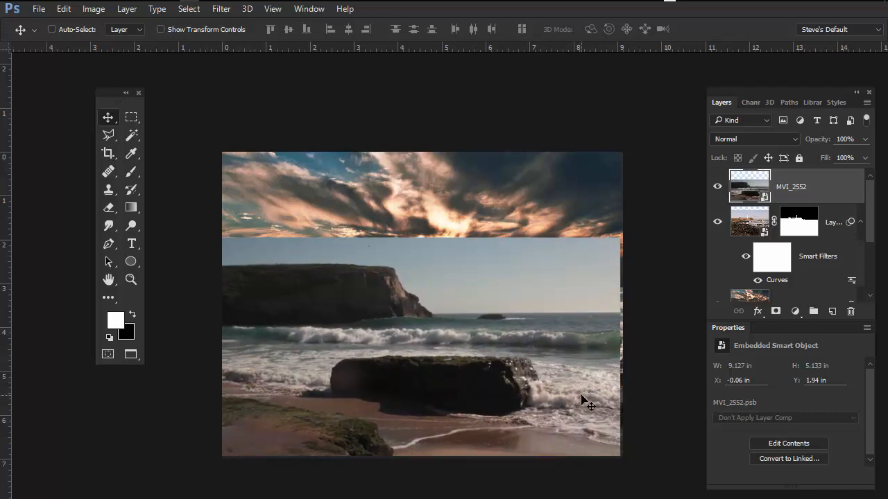
pyautogui.moveTo(582, 401); pyautogui.dragTo(586, 402)
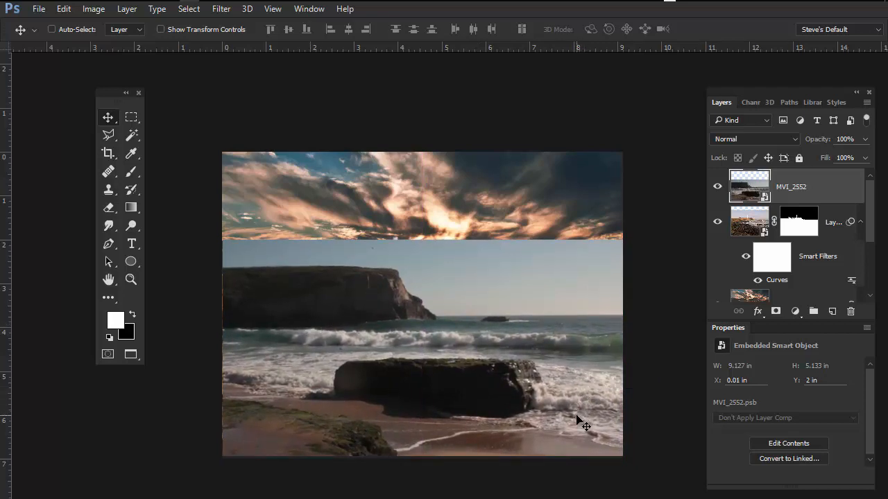
# - Scale the MVI_2552 clip to about 35% and shift it to about X -0.08 in, Y 1.8 in so it spans the canvas width
pyautogui.hotkey('ctrl', 't')
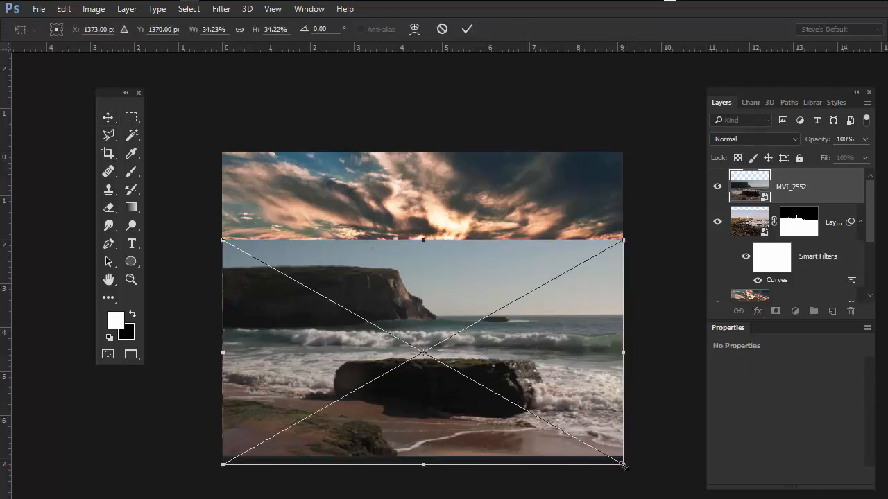
pyautogui.moveTo(623, 466); pyautogui.dragTo(632, 470)
pyautogui.moveTo(620, 426)
pyautogui.mouseDown()
pyautogui.moveTo(611, 425)
pyautogui.moveTo(614, 416)
pyautogui.mouseUp()
pyautogui.rightClick(613, 416)
pyautogui.rightClick(613, 419)
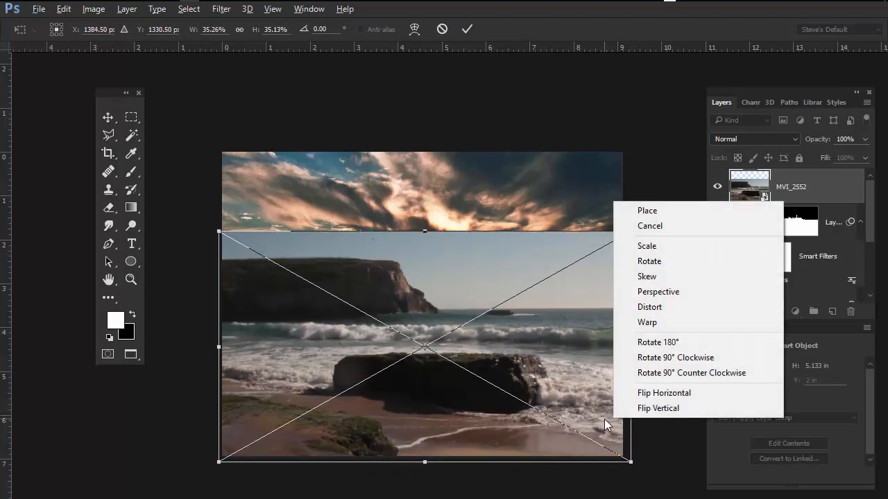
pyautogui.click(604, 419)
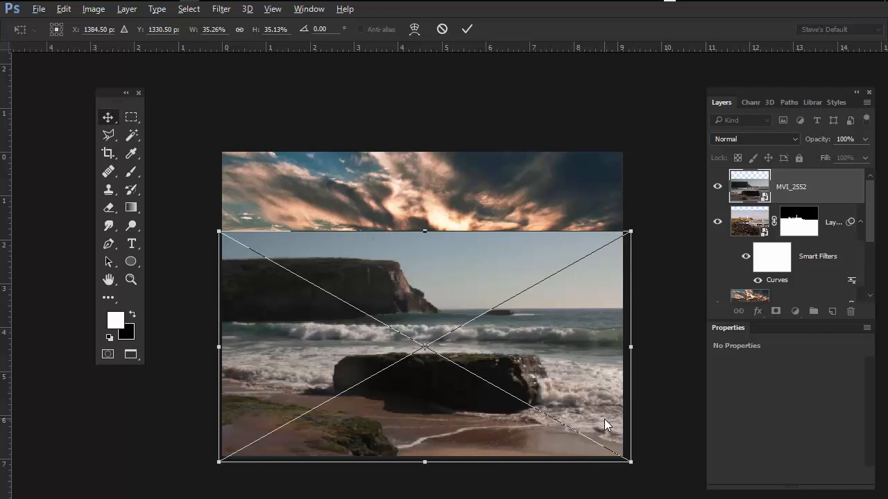
pyautogui.press('Return')
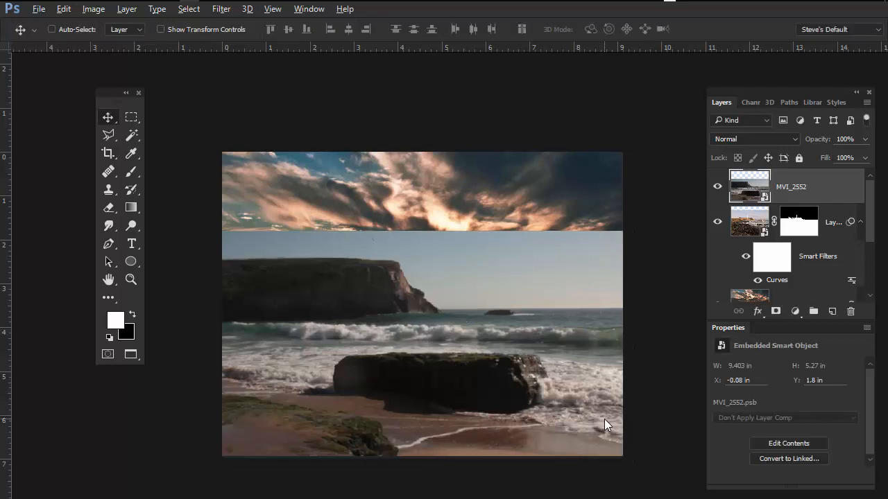
# - Reposition the MVI_2552 clip to about X -0.18 in, Y 1.87 in at 69% opacity, and set the layer's opacity to 98%
pyautogui.press('ctrl')
pyautogui.moveTo(815, 147); pyautogui.dragTo(803, 149)
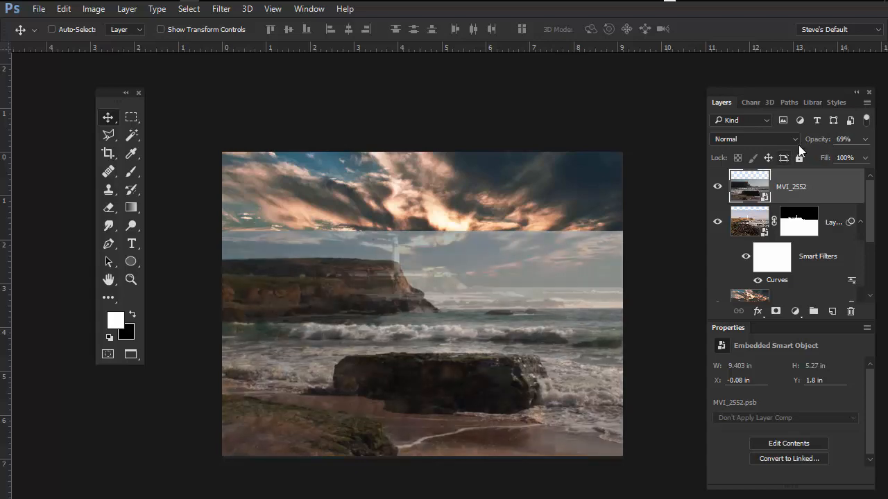
pyautogui.moveTo(588, 379)
pyautogui.mouseDown()
pyautogui.moveTo(581, 357)
pyautogui.moveTo(579, 385)
pyautogui.mouseUp()
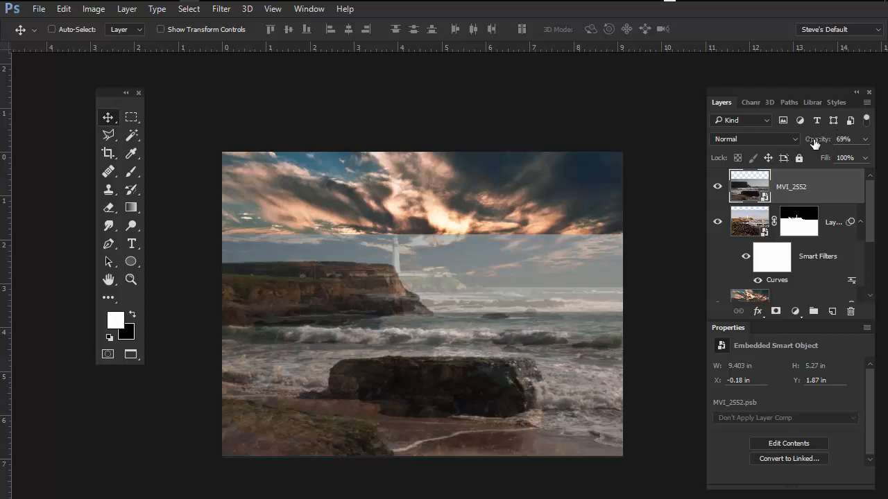
pyautogui.moveTo(815, 142); pyautogui.dragTo(844, 148)
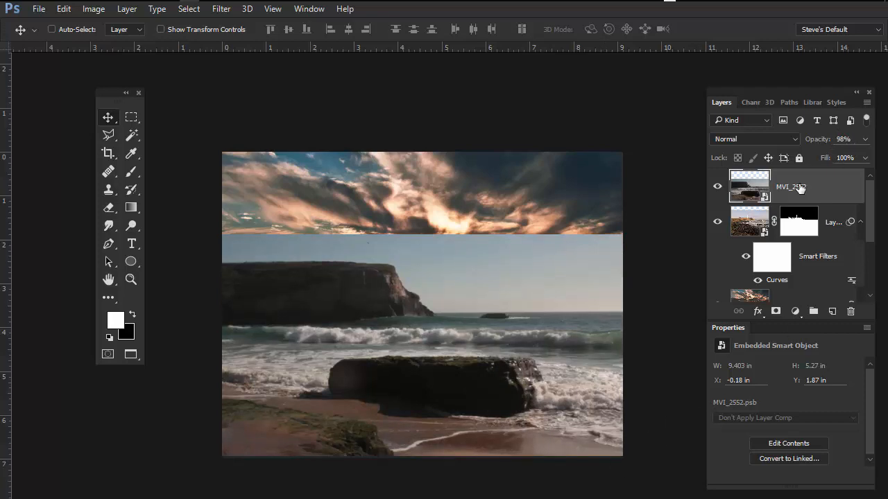
# - Add a layer mask to MVI_2552 and paint it black with a 987 px soft brush over the clip's sky and cliff
pyautogui.click(776, 312)
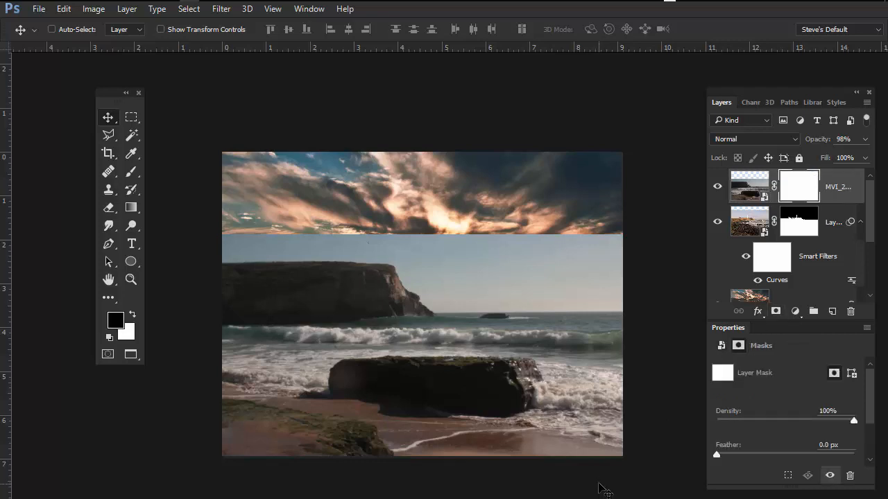
pyautogui.press('b')
pyautogui.moveTo(506, 305)
pyautogui.mouseDown()
pyautogui.moveTo(578, 305)
pyautogui.moveTo(551, 265)
pyautogui.moveTo(534, 161)
pyautogui.mouseUp()
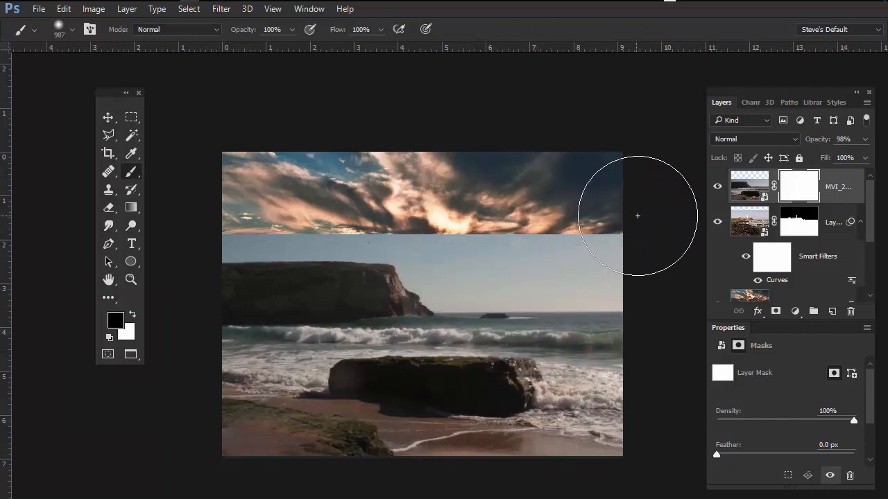
pyautogui.moveTo(640, 200)
pyautogui.mouseDown()
pyautogui.moveTo(528, 212)
pyautogui.moveTo(644, 212)
pyautogui.moveTo(511, 221)
pyautogui.moveTo(655, 220)
pyautogui.moveTo(407, 225)
pyautogui.moveTo(571, 210)
pyautogui.moveTo(262, 242)
pyautogui.moveTo(430, 217)
pyautogui.moveTo(533, 211)
pyautogui.moveTo(227, 253)
pyautogui.moveTo(330, 230)
pyautogui.moveTo(397, 221)
pyautogui.moveTo(208, 264)
pyautogui.mouseUp()
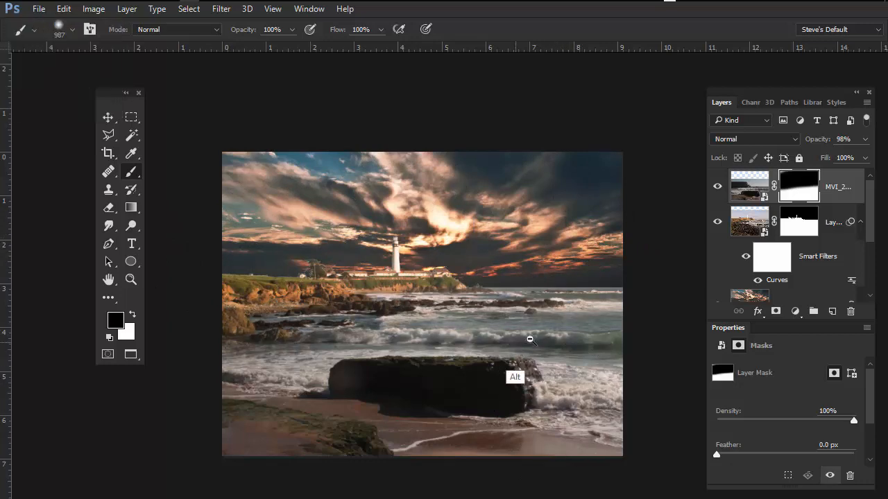
# - Examine the masked blend between the clip's waves and the original shoreline up close, with the MVI_2552 layer hidden and shown
pyautogui.scroll(3, 511, 367)
pyautogui.scroll(-1, 560, 347)
pyautogui.hotkey('alt', 'space')
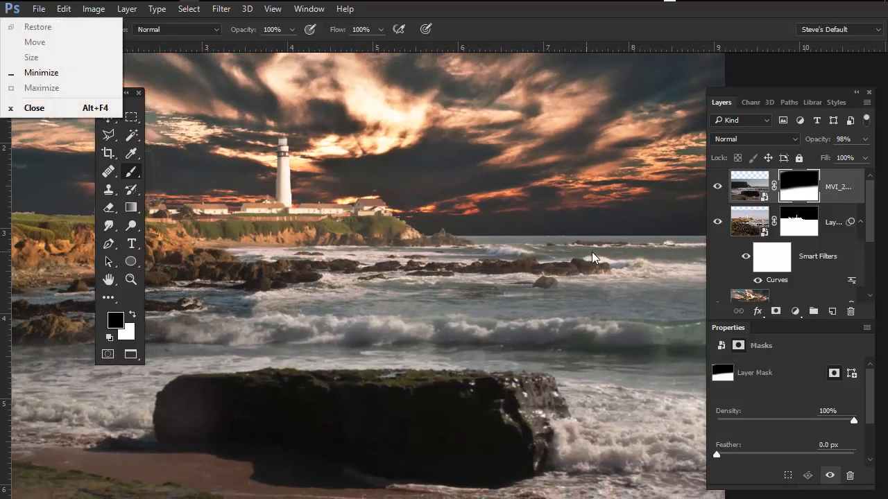
pyautogui.click(718, 188)
pyautogui.click(719, 188)
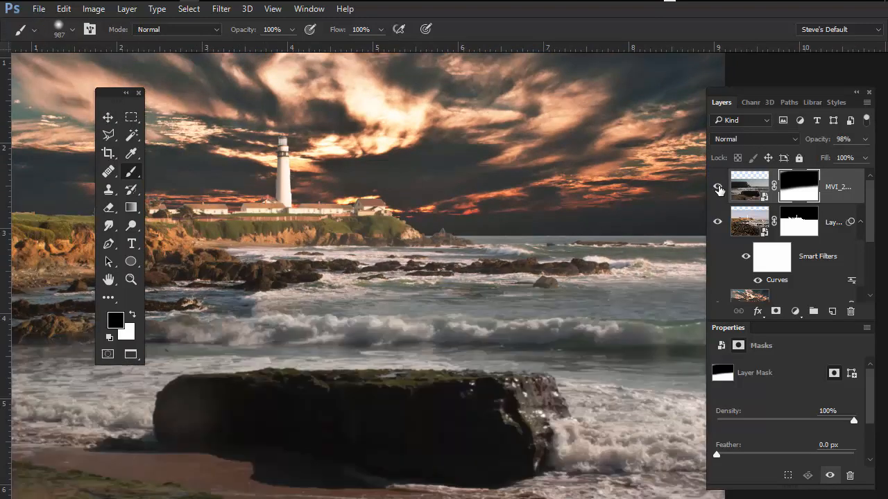
pyautogui.click(719, 188)
pyautogui.click(718, 191)
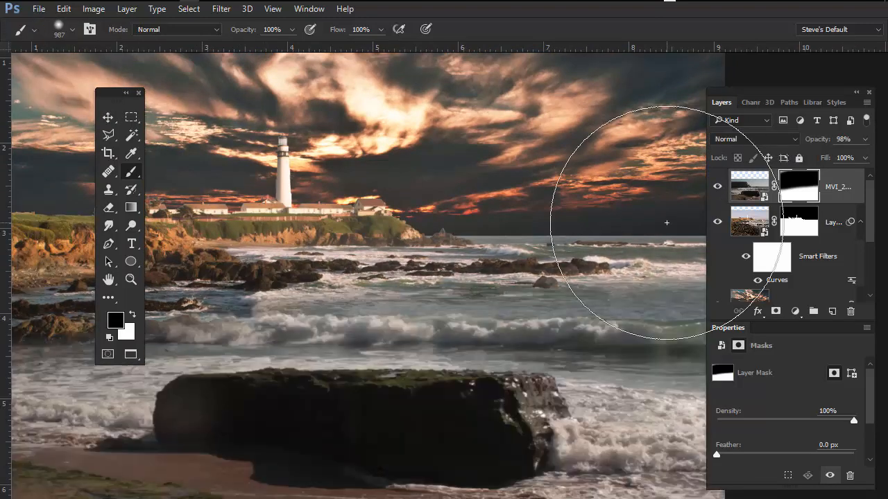
# - Compare the whole composite with and without the MVI_2552 foreground by toggling the layer's visibility, leaving it shown
pyautogui.moveTo(592, 415); pyautogui.dragTo(543, 392)
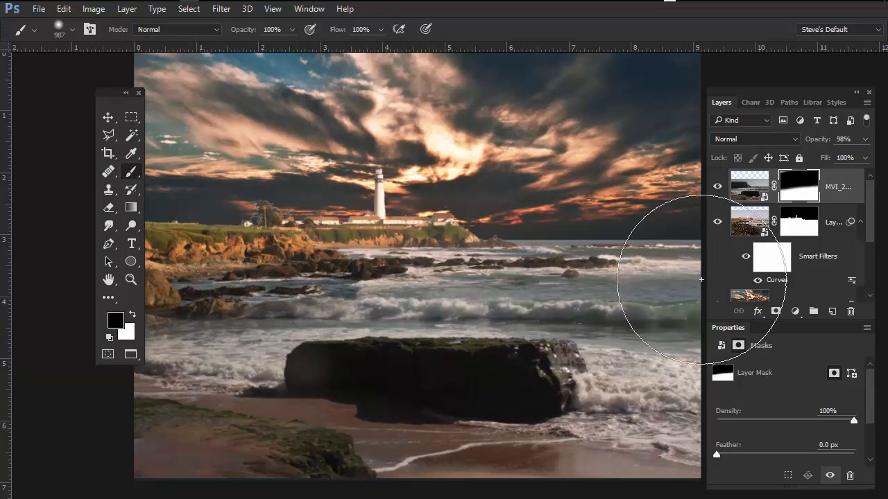
pyautogui.click(718, 187)
pyautogui.click(718, 187)
pyautogui.click(718, 187)
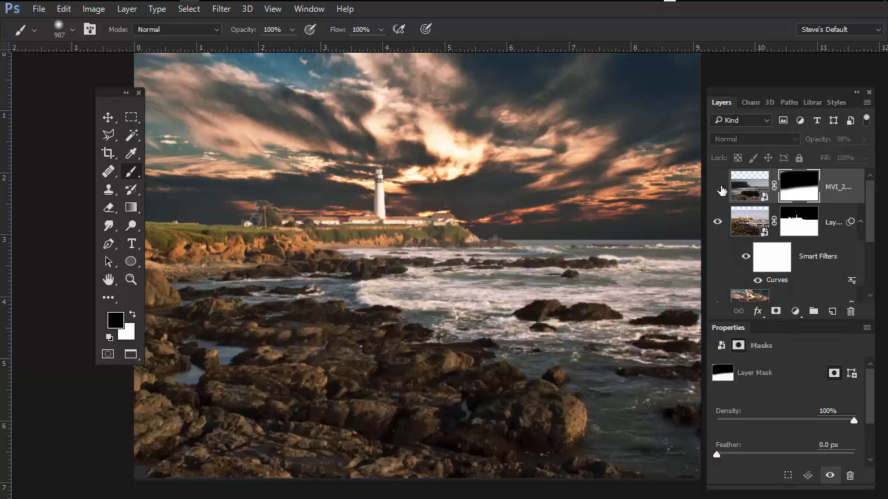
pyautogui.click(719, 187)
pyautogui.click(718, 188)
pyautogui.click(719, 187)
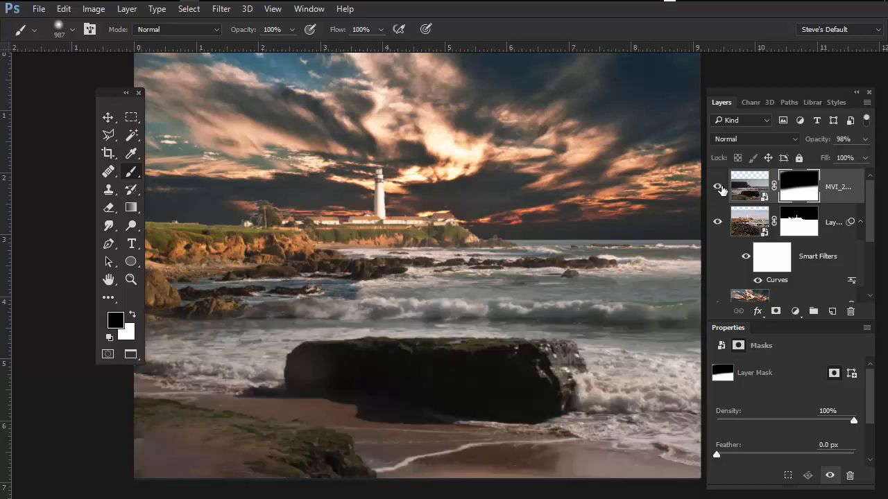
pyautogui.click(719, 187)
pyautogui.click(718, 188)
pyautogui.click(719, 187)
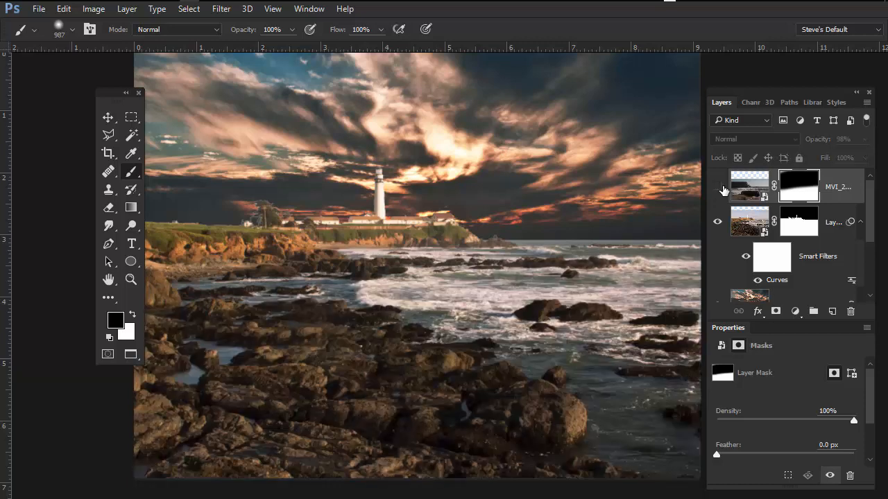
pyautogui.click(718, 188)
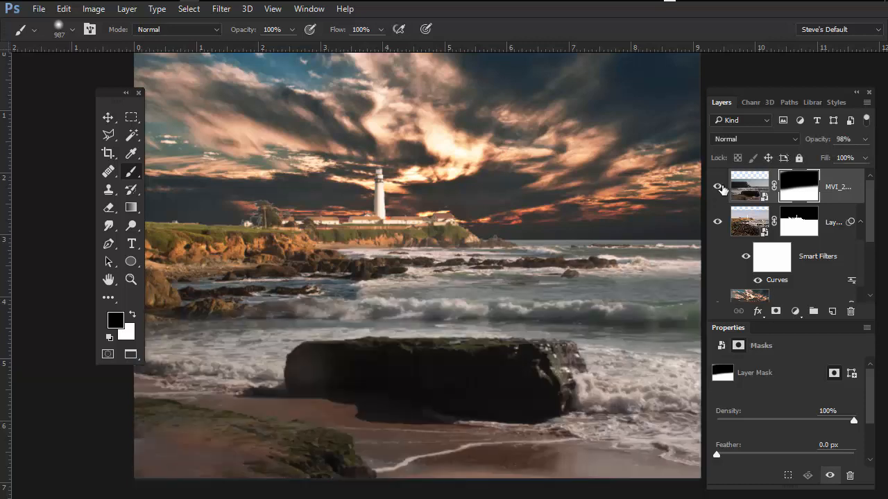
pyautogui.click(718, 187)
pyautogui.click(718, 187)
pyautogui.click(718, 187)
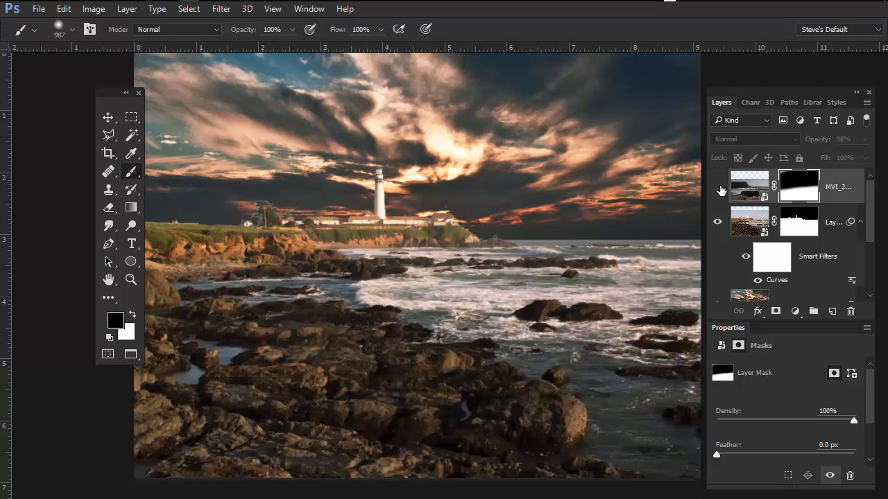
pyautogui.click(718, 187)
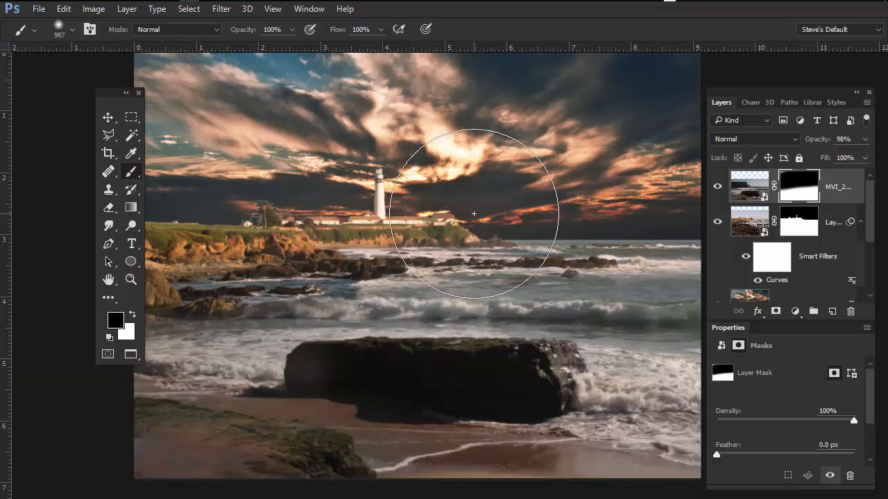
# - Swap to white and paint MVI_2552's mask with a 396 px soft brush across the mid-distance to reveal more of the clip's breaking waves
pyautogui.moveTo(475, 214); pyautogui.dragTo(417, 222)
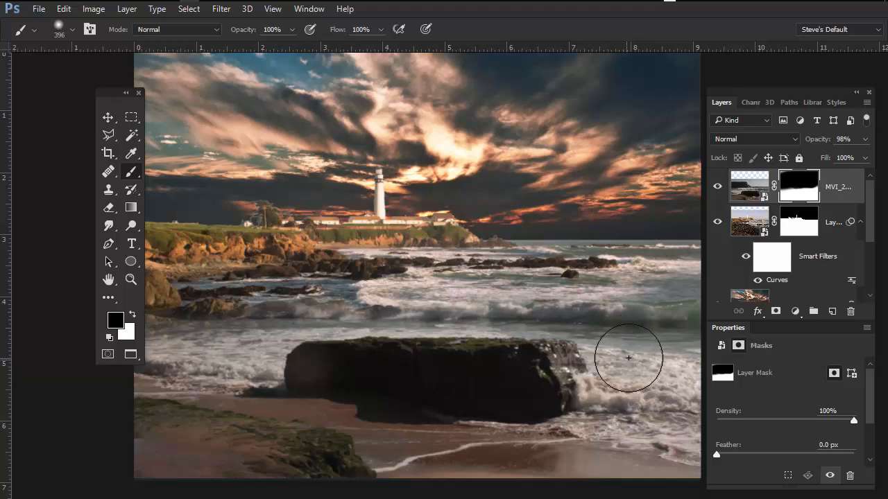
pyautogui.moveTo(628, 356); pyautogui.dragTo(486, 350)
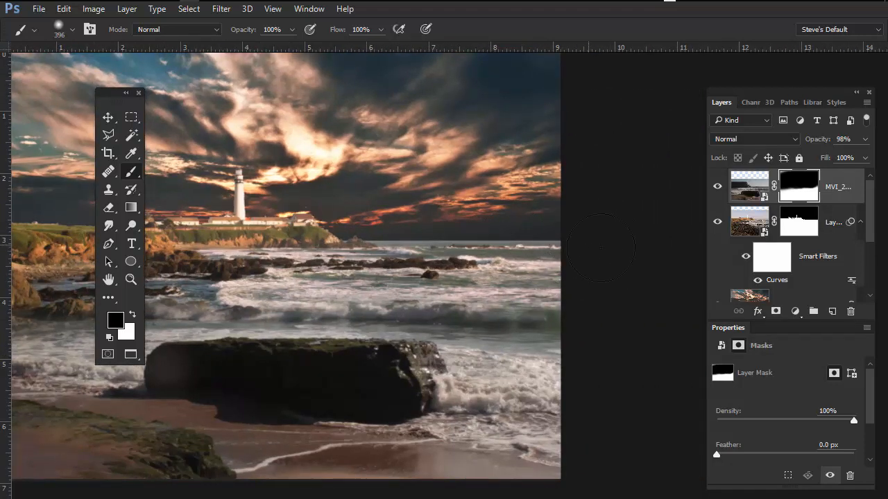
pyautogui.click(718, 187)
pyautogui.click(718, 189)
pyautogui.click(718, 189)
pyautogui.click(718, 189)
pyautogui.press('x')
pyautogui.moveTo(550, 313)
pyautogui.mouseDown()
pyautogui.moveTo(557, 317)
pyautogui.moveTo(422, 313)
pyautogui.moveTo(451, 312)
pyautogui.moveTo(312, 333)
pyautogui.moveTo(258, 291)
pyautogui.mouseUp()
pyautogui.moveTo(471, 364); pyautogui.dragTo(594, 357)
# - Paint white on the MVI_2552 mask with a 141 px soft brush to extend the clip's breaking wave toward the shoreline rocks beneath the cliff
pyautogui.moveTo(461, 306); pyautogui.dragTo(435, 308)
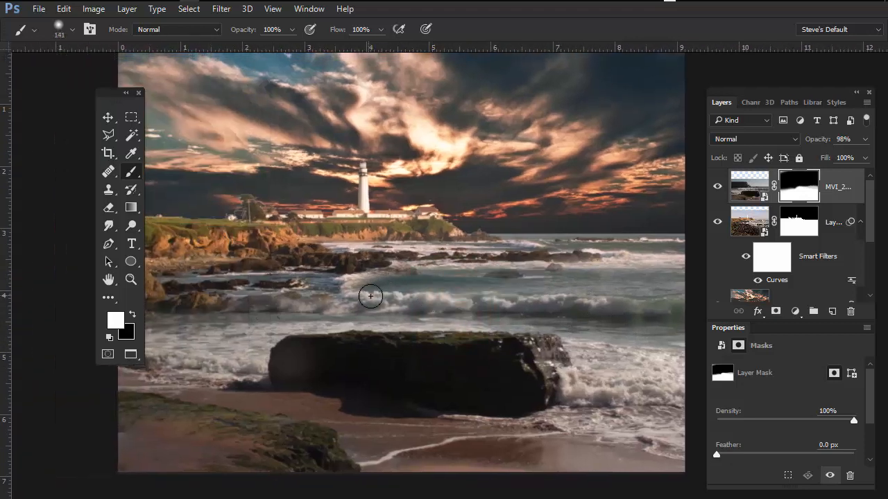
pyautogui.moveTo(368, 286)
pyautogui.mouseDown()
pyautogui.moveTo(326, 298)
pyautogui.moveTo(317, 290)
pyautogui.moveTo(313, 303)
pyautogui.moveTo(267, 302)
pyautogui.moveTo(272, 291)
pyautogui.moveTo(227, 306)
pyautogui.moveTo(210, 297)
pyautogui.moveTo(220, 293)
pyautogui.moveTo(179, 335)
pyautogui.mouseUp()
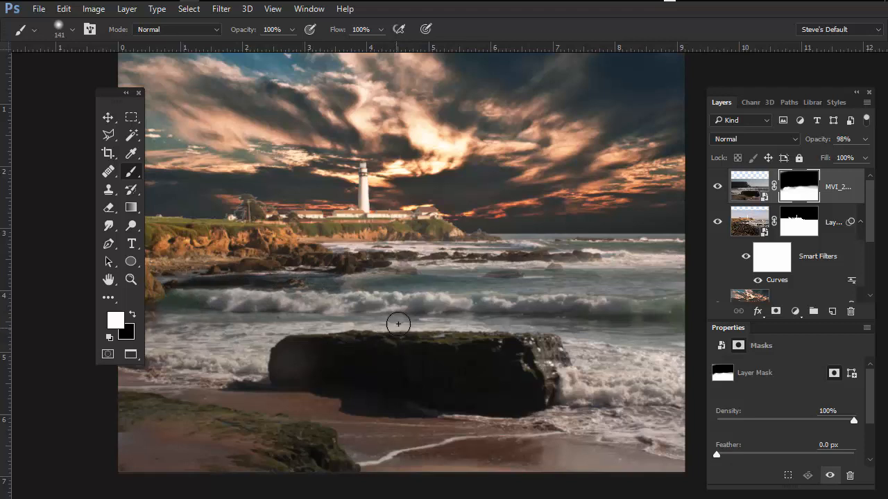
pyautogui.moveTo(396, 322)
pyautogui.mouseDown()
pyautogui.moveTo(426, 311)
pyautogui.moveTo(550, 323)
pyautogui.mouseUp()
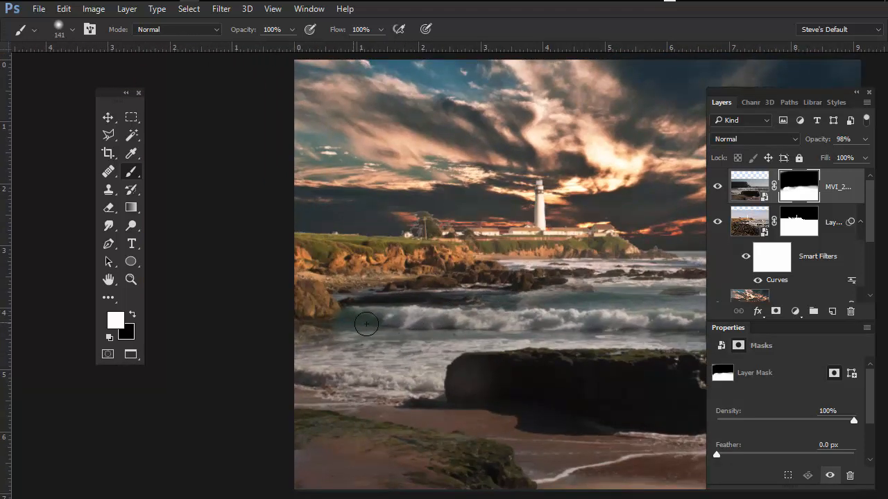
pyautogui.moveTo(398, 326); pyautogui.dragTo(312, 342)
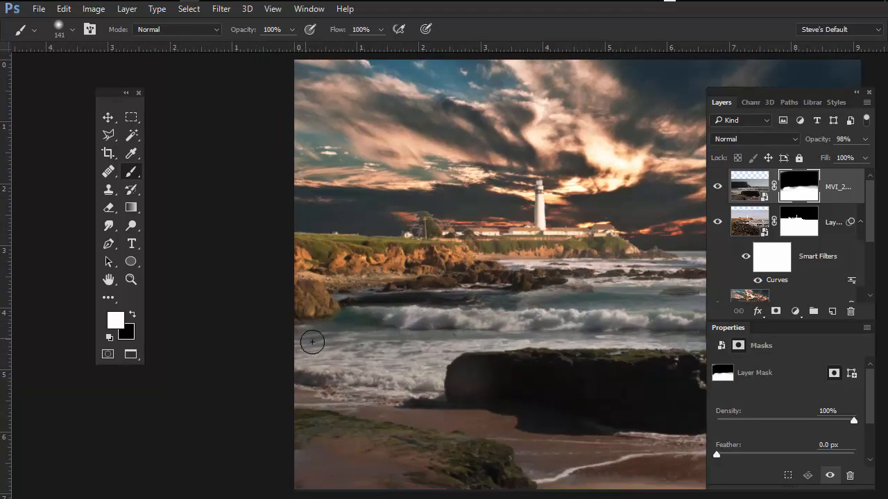
pyautogui.moveTo(366, 317)
pyautogui.mouseDown()
pyautogui.moveTo(659, 324)
pyautogui.moveTo(407, 327)
pyautogui.moveTo(414, 326)
pyautogui.mouseUp()
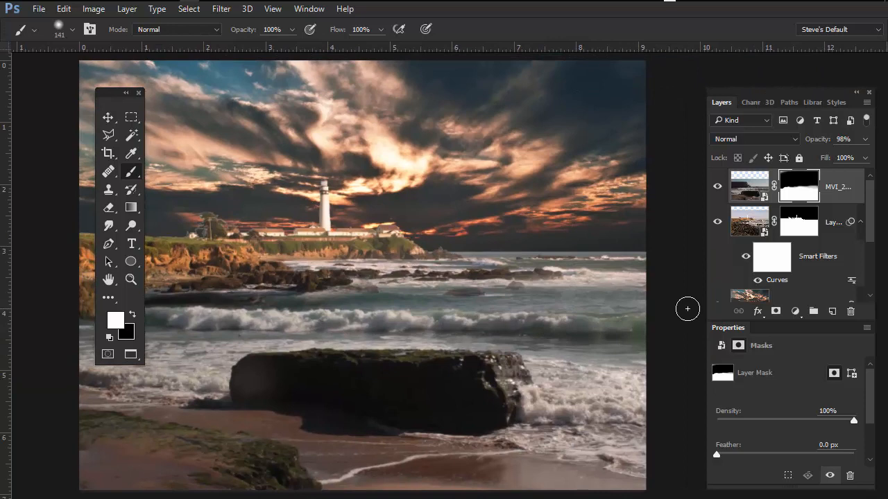
# - Compare the composite with and without the MVI_2552 surf by toggling the layer's visibility, leaving it shown
pyautogui.click(717, 187)
pyautogui.click(717, 188)
pyautogui.click(718, 188)
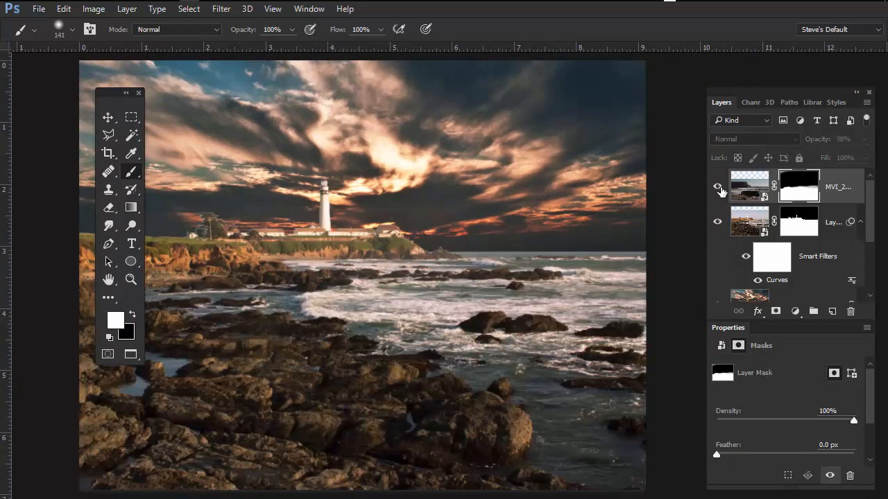
pyautogui.click(717, 188)
pyautogui.click(718, 188)
pyautogui.click(717, 187)
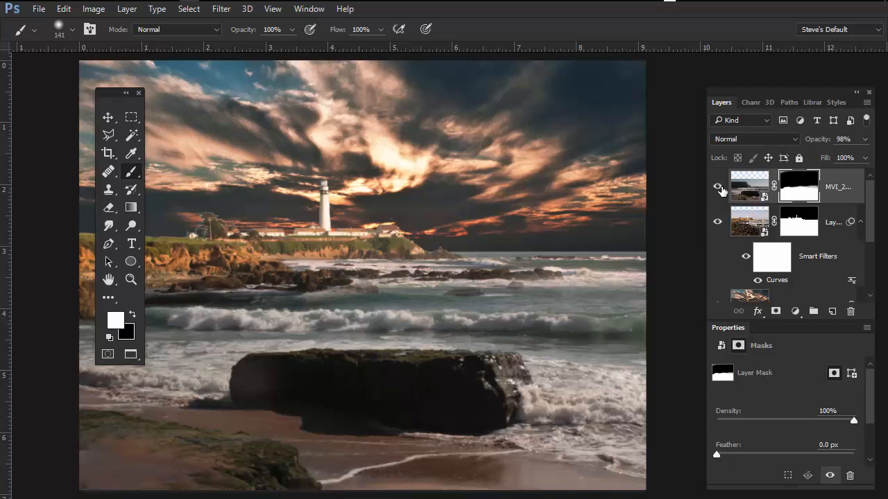
# - Swap to black and paint the MVI_2552 mask with a small soft brush, down to 48 px, to restore the original rocks and foam below the headland
pyautogui.press('x')
pyautogui.scroll(3, 394, 313)
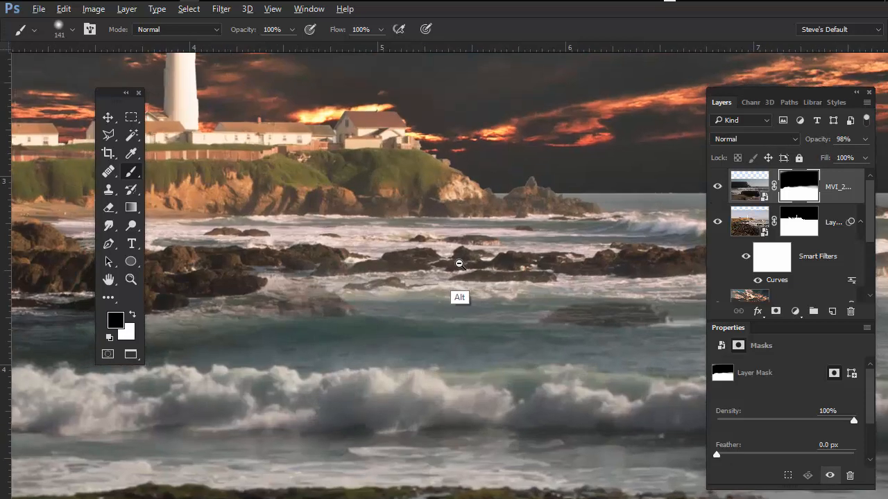
pyautogui.moveTo(277, 258)
pyautogui.mouseDown()
pyautogui.moveTo(249, 271)
pyautogui.moveTo(331, 287)
pyautogui.mouseUp()
pyautogui.moveTo(308, 250)
pyautogui.mouseDown()
pyautogui.moveTo(322, 248)
pyautogui.moveTo(305, 253)
pyautogui.mouseUp()
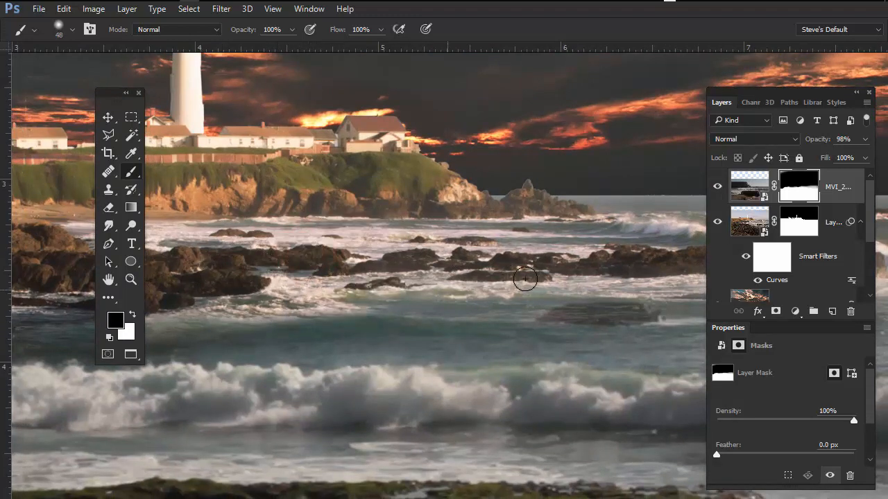
pyautogui.scroll(-5, 608, 391)
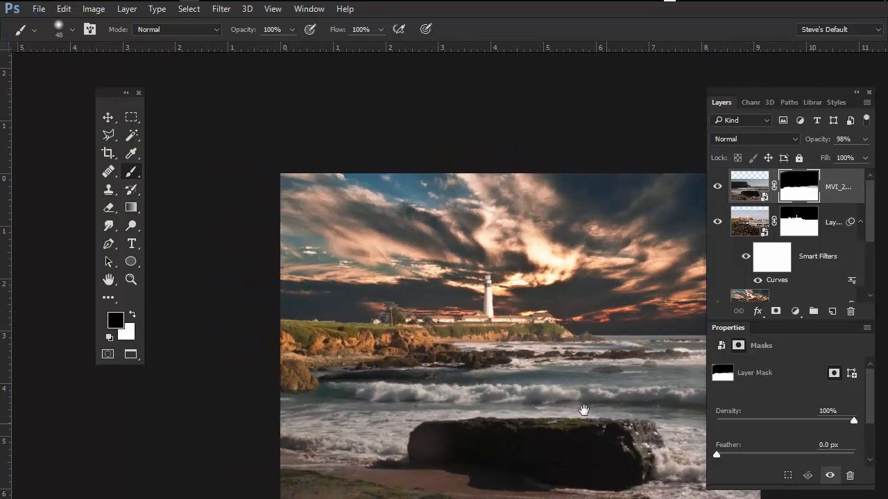
pyautogui.moveTo(600, 445); pyautogui.dragTo(493, 360)
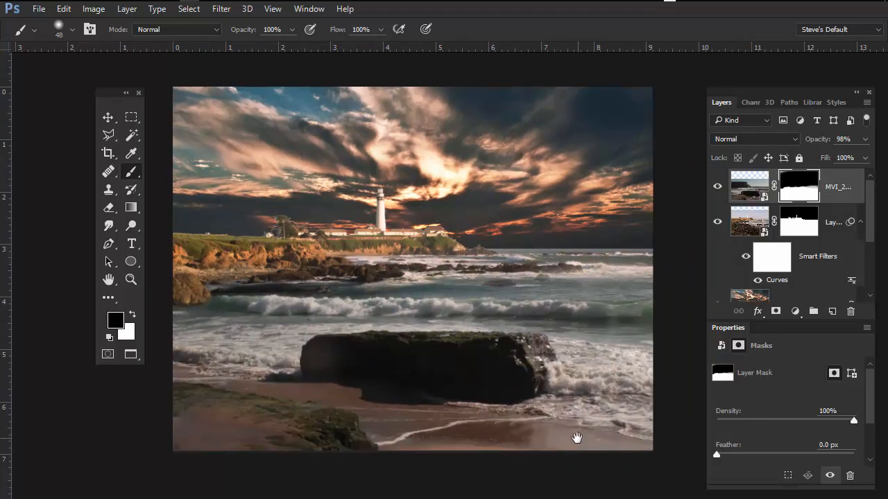
pyautogui.moveTo(521, 412); pyautogui.dragTo(572, 437)
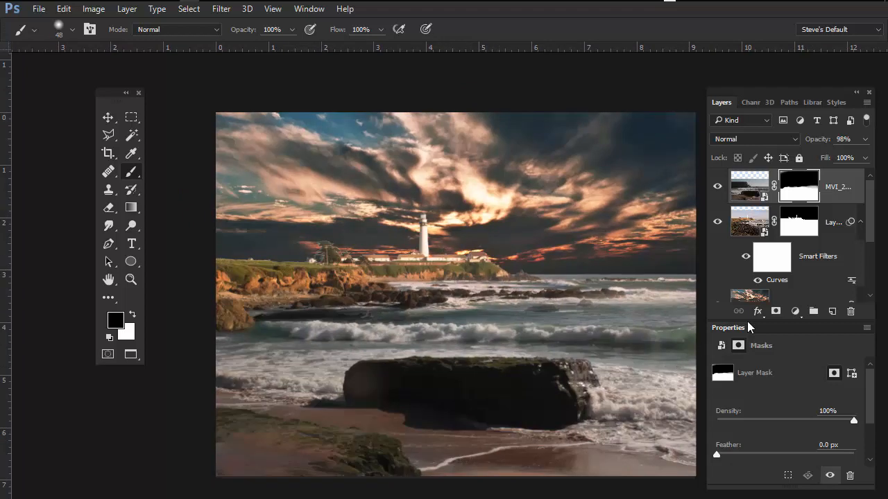
# - Start a Curves adjustment on the MVI_2552 smart object and brighten the RGB midtones with a point at input 124, output 136
pyautogui.click(753, 194)
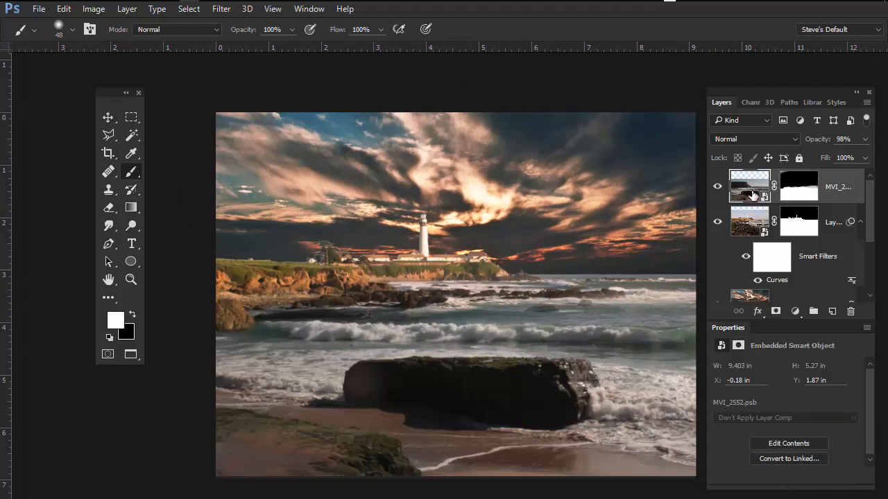
pyautogui.click(222, 8)
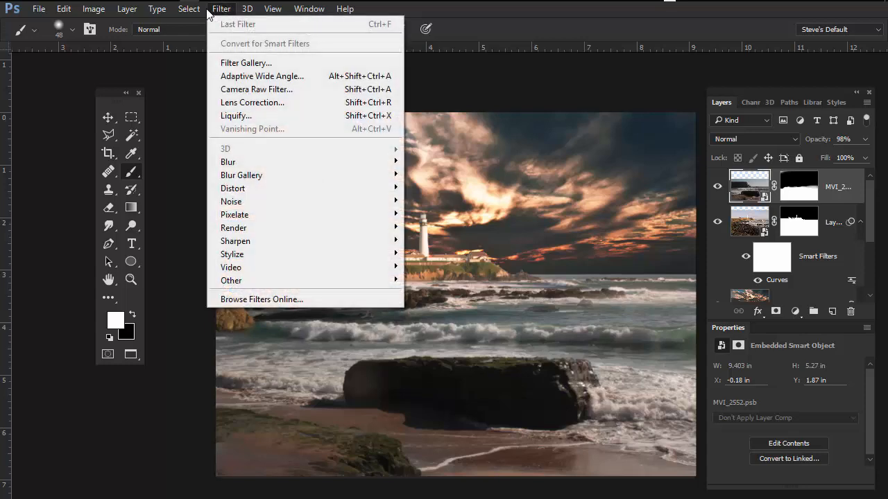
pyautogui.moveTo(93, 12)
pyautogui.moveTo(118, 44)
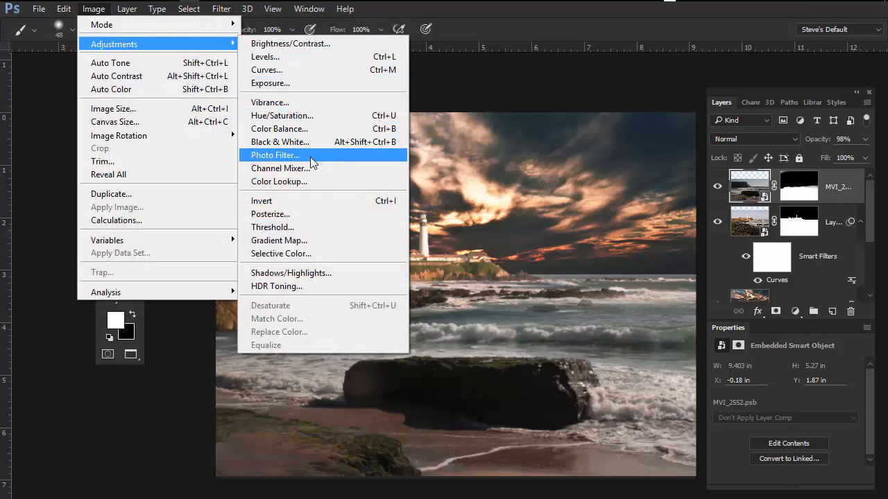
pyautogui.click(309, 71)
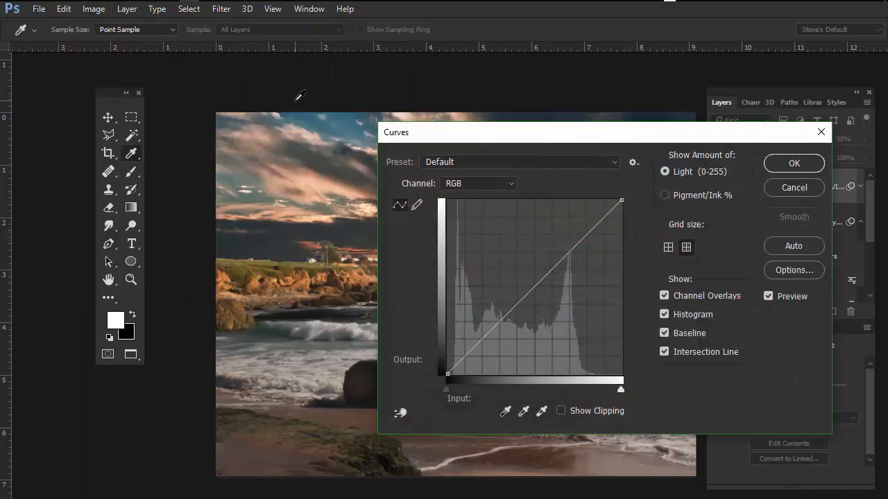
pyautogui.moveTo(669, 136); pyautogui.dragTo(788, 46)
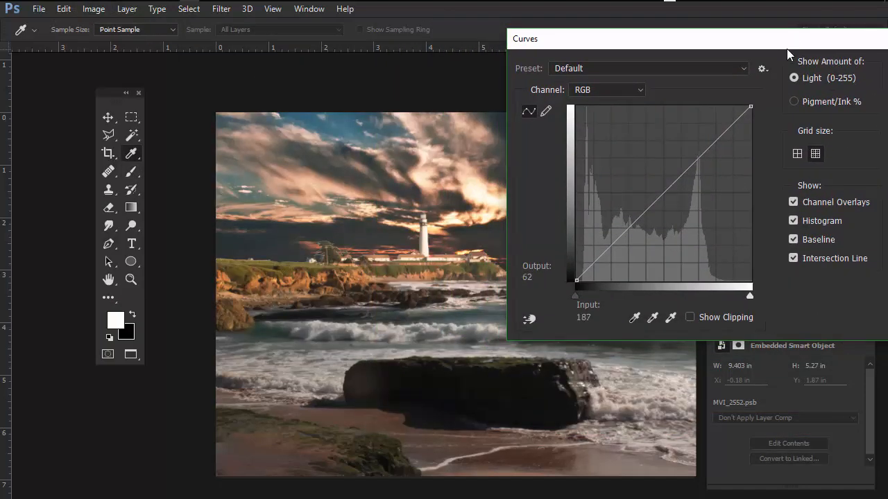
pyautogui.moveTo(669, 190); pyautogui.dragTo(660, 319)
pyautogui.click(669, 189)
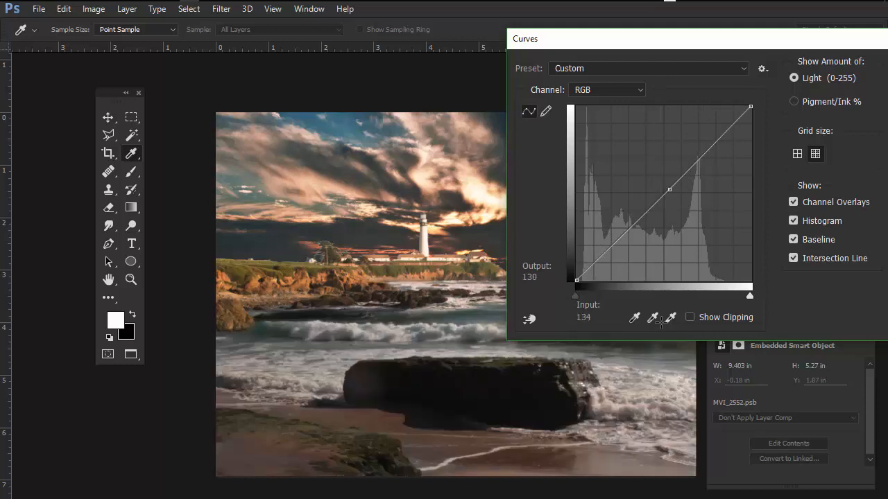
pyautogui.moveTo(670, 189); pyautogui.dragTo(660, 188)
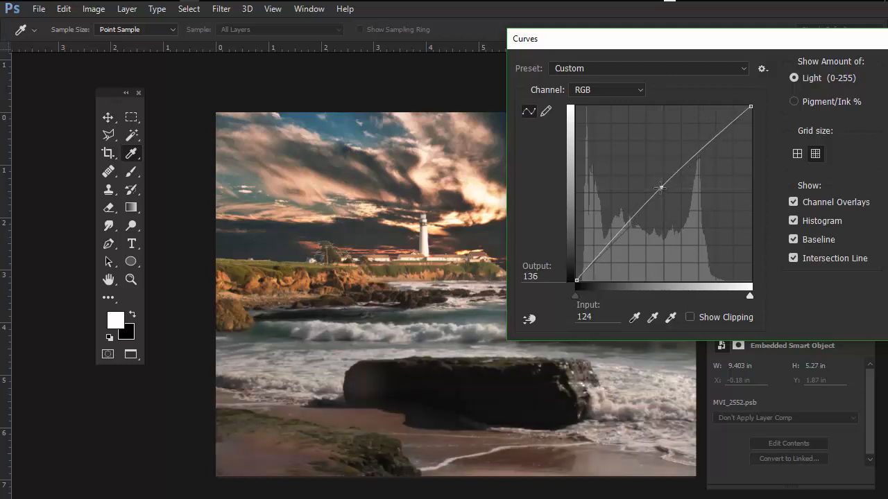
# - Lower the Blue channel's midtones in the curve with a point at input 131, output 119
pyautogui.click(644, 90)
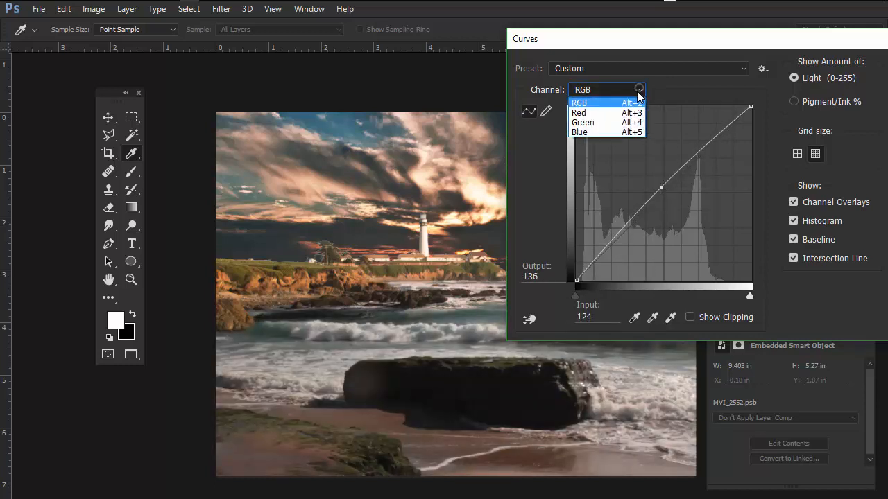
pyautogui.click(606, 132)
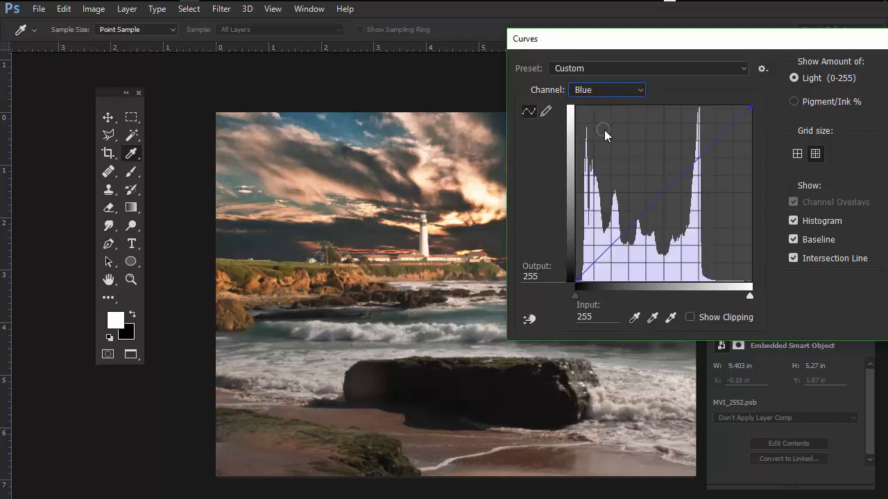
pyautogui.moveTo(667, 191); pyautogui.dragTo(668, 201)
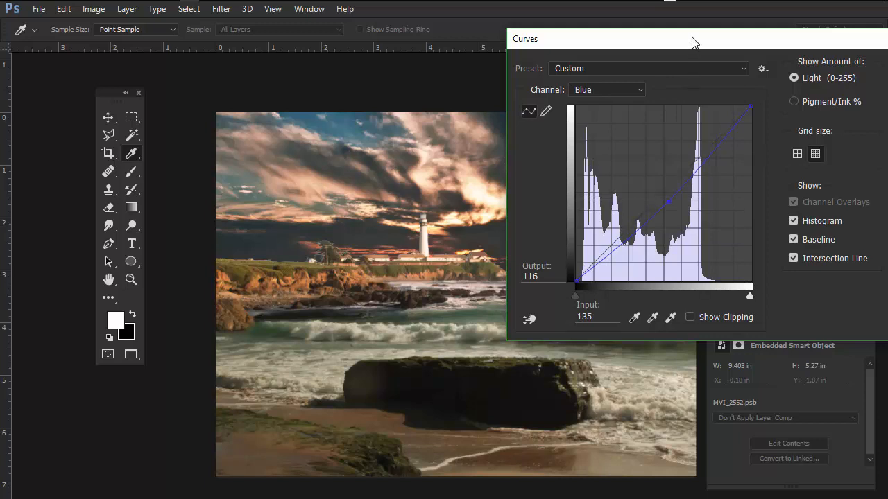
pyautogui.moveTo(694, 40); pyautogui.dragTo(803, 54)
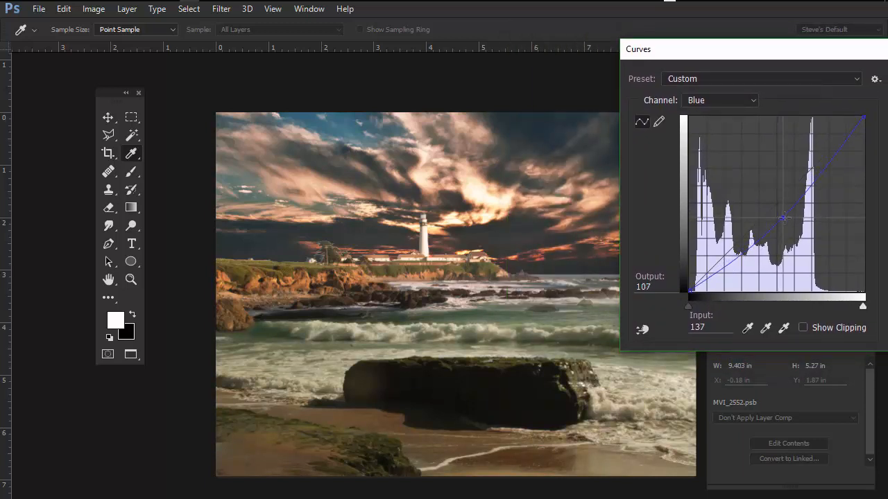
pyautogui.moveTo(781, 217)
pyautogui.mouseDown()
pyautogui.moveTo(776, 210)
pyautogui.moveTo(789, 225)
pyautogui.moveTo(780, 209)
pyautogui.mouseUp()
# - Lower the Green channel's midtones slightly in the curve with a point at input 131, output 125
pyautogui.click(753, 101)
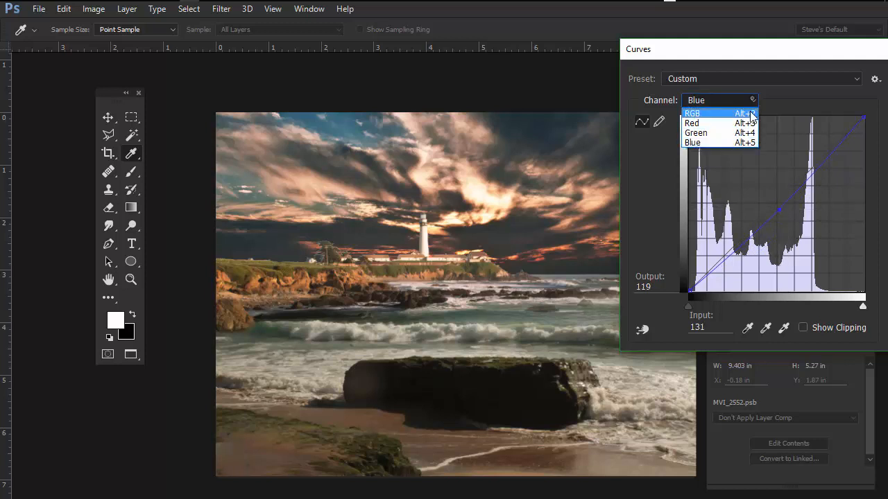
pyautogui.click(730, 133)
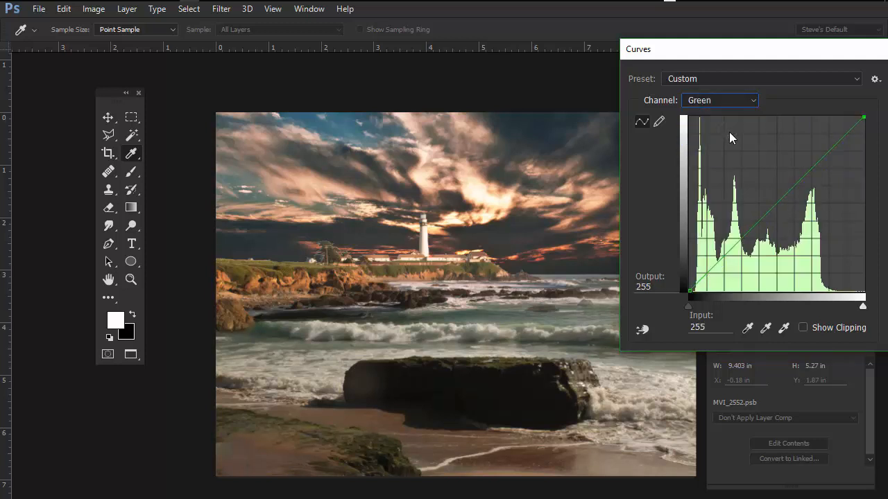
pyautogui.moveTo(777, 203); pyautogui.dragTo(779, 207)
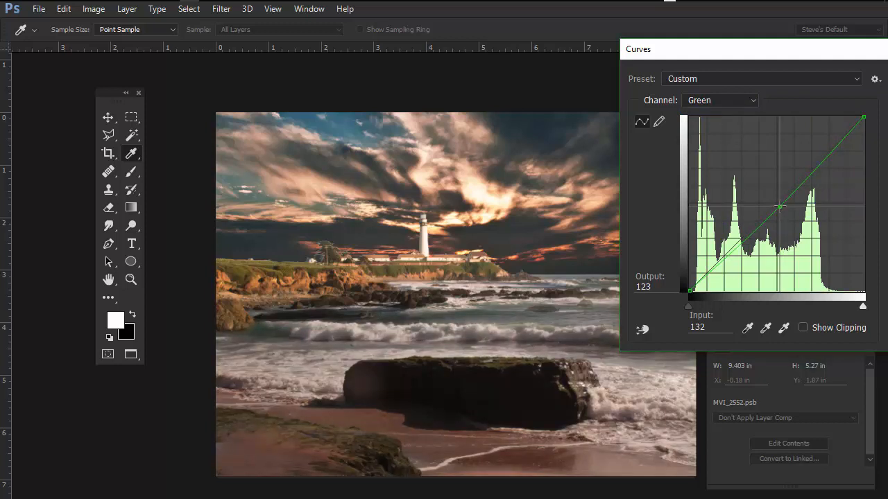
pyautogui.moveTo(780, 207); pyautogui.dragTo(779, 205)
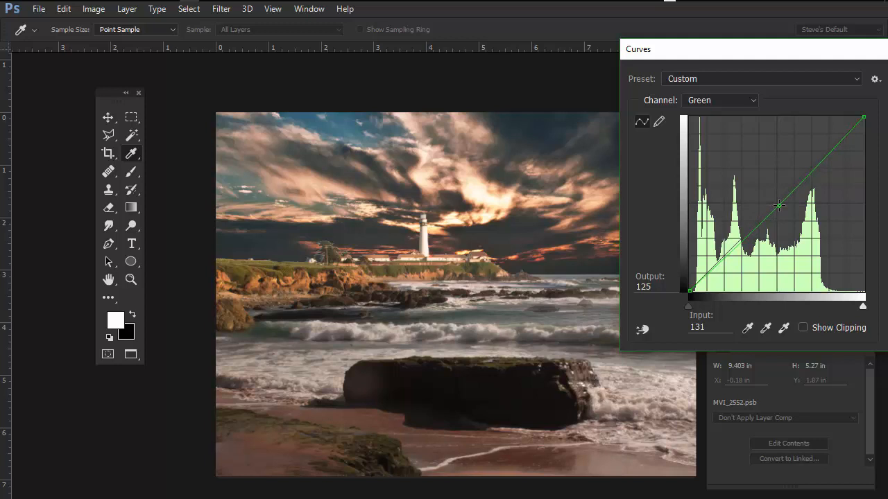
# - Shape the Red channel with points at input 129, output 130 and input 197, output 205, and apply the Curves adjustment
pyautogui.click(753, 104)
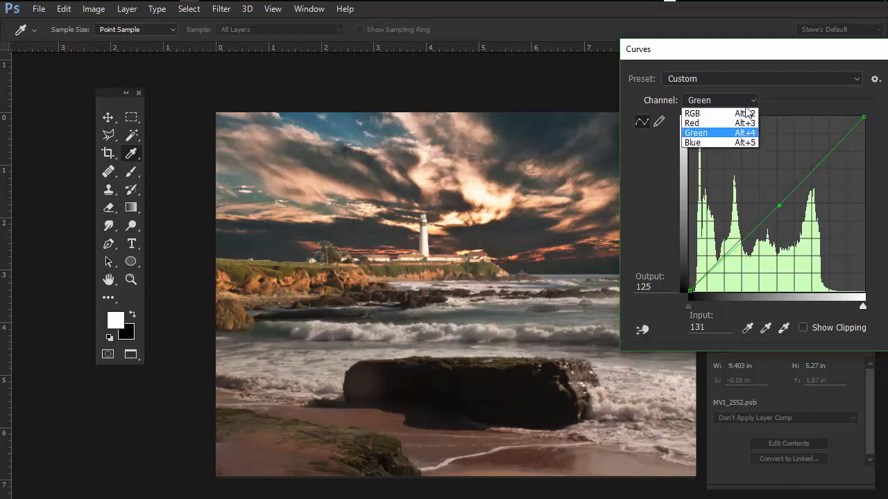
pyautogui.click(716, 124)
pyautogui.moveTo(777, 204); pyautogui.dragTo(825, 153)
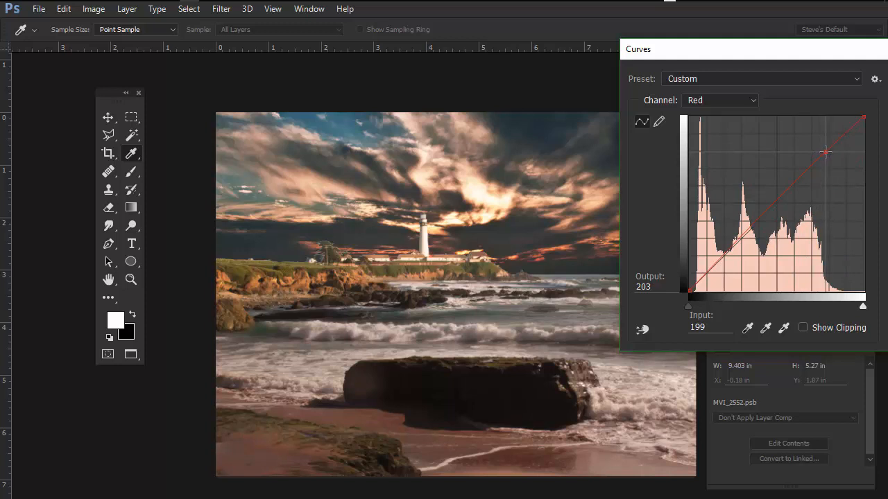
pyautogui.click(778, 201)
pyautogui.moveTo(779, 201); pyautogui.dragTo(777, 203)
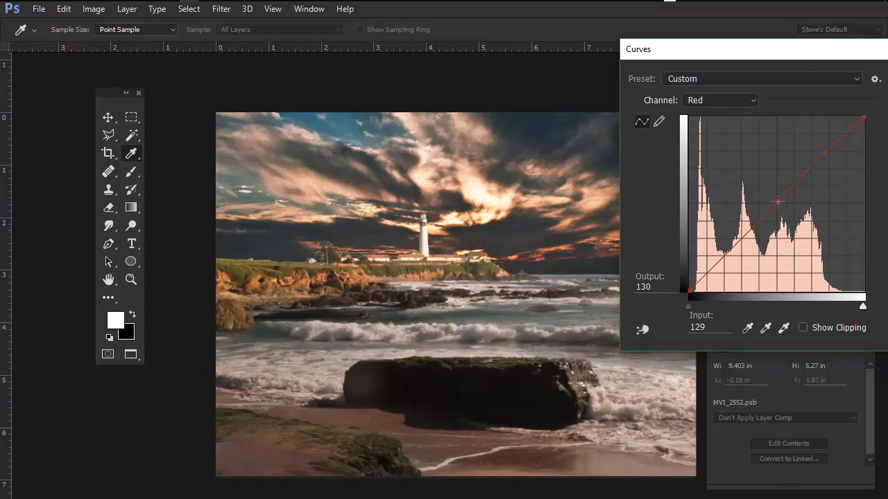
pyautogui.click(825, 153)
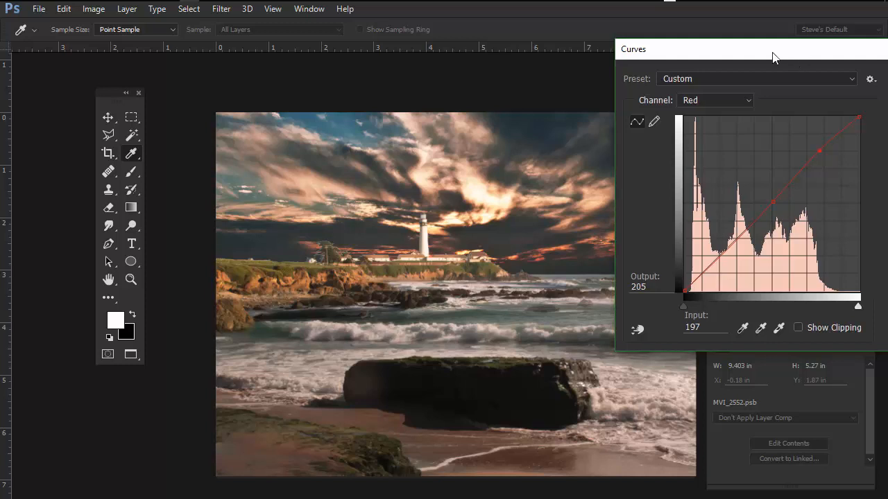
pyautogui.moveTo(837, 49); pyautogui.dragTo(706, 67)
pyautogui.click(883, 100)
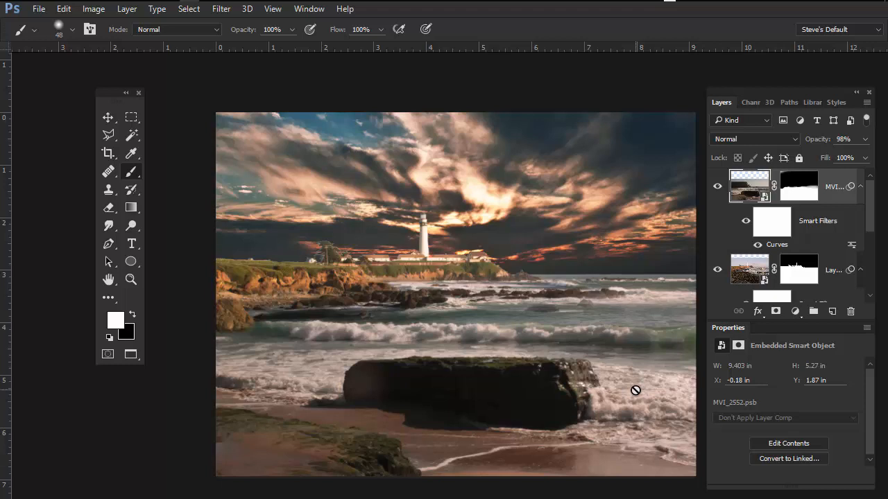
pyautogui.scroll(-2, 624, 431)
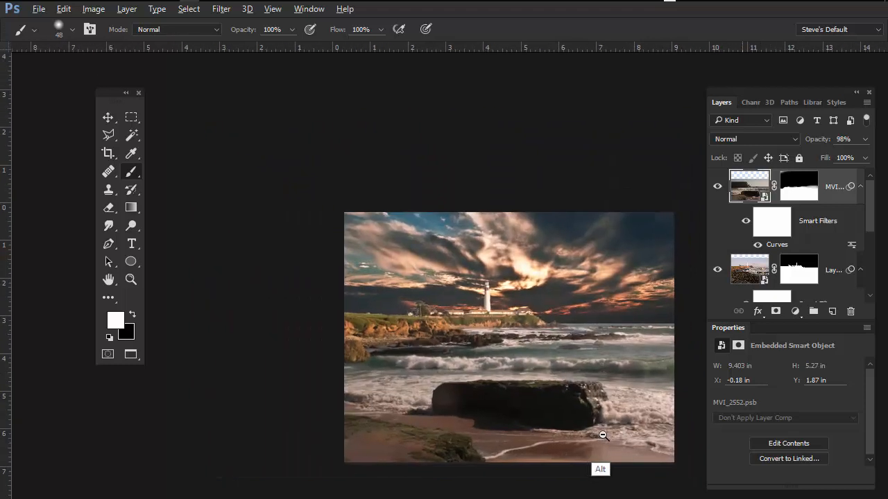
# - Show the Timeline, enlarge it to reveal all layer tracks, and move the playhead to frame 26
pyautogui.moveTo(615, 432); pyautogui.dragTo(551, 432)
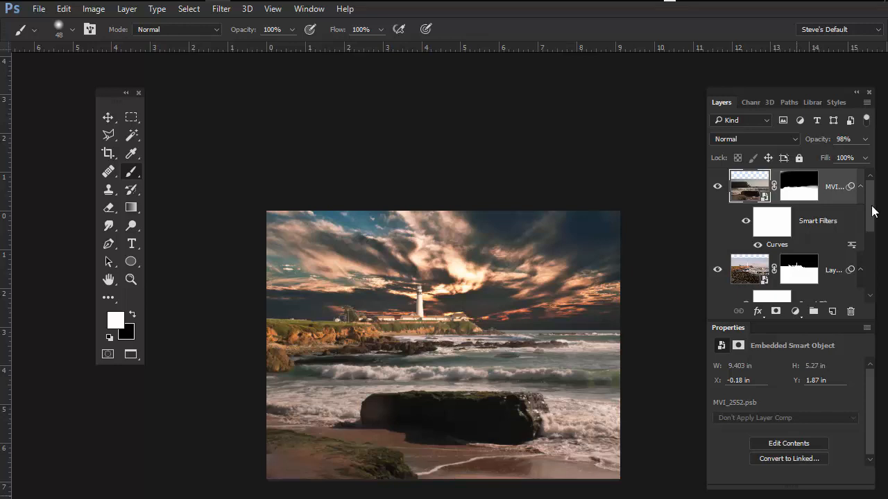
pyautogui.moveTo(870, 218); pyautogui.dragTo(865, 191)
pyautogui.scroll(-3, 527, 416)
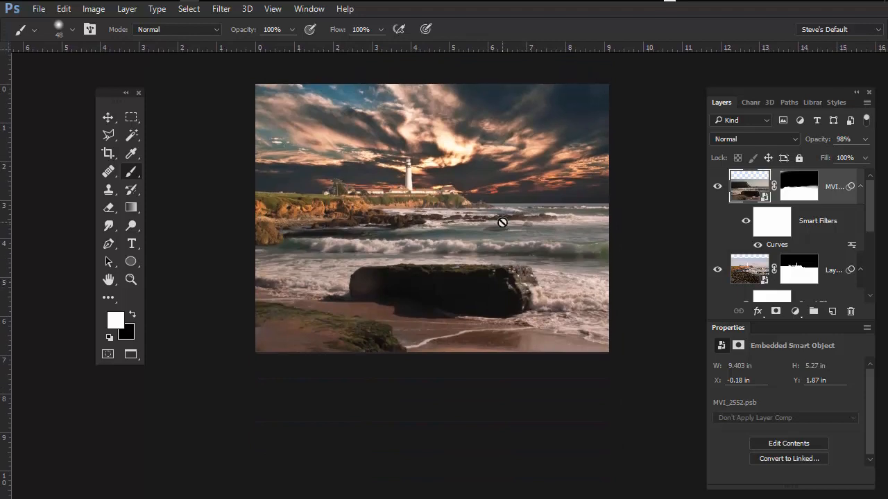
pyautogui.click(309, 9)
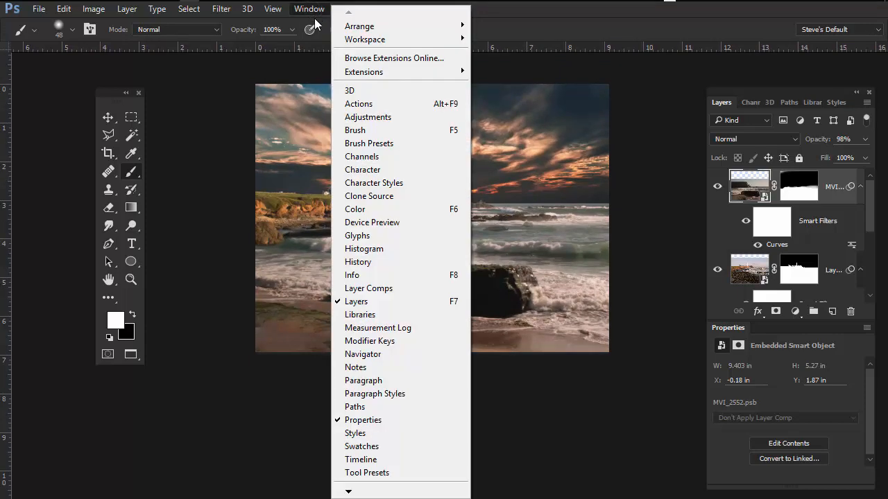
pyautogui.click(389, 461)
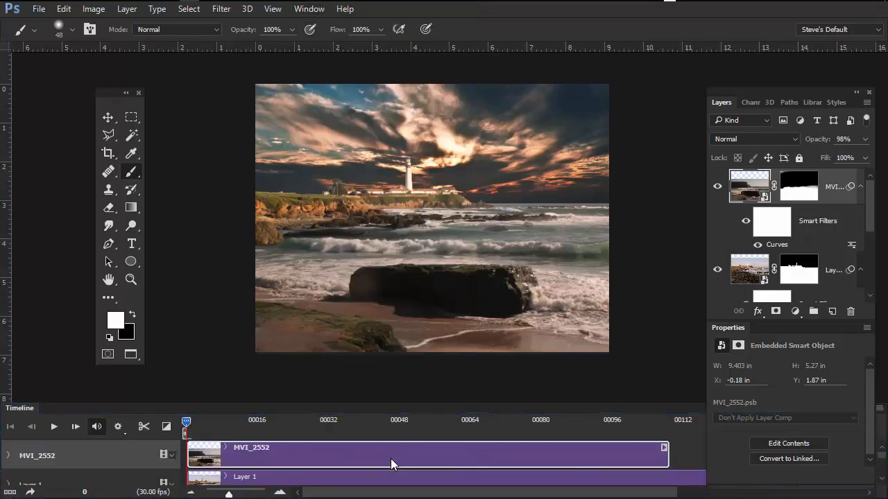
pyautogui.moveTo(646, 406); pyautogui.dragTo(647, 333)
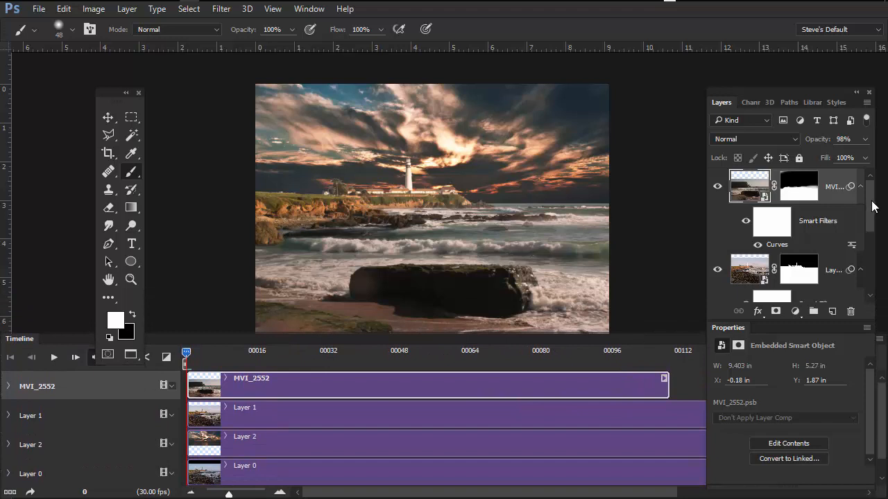
pyautogui.moveTo(870, 209)
pyautogui.mouseDown()
pyautogui.moveTo(867, 241)
pyautogui.moveTo(865, 213)
pyautogui.mouseUp()
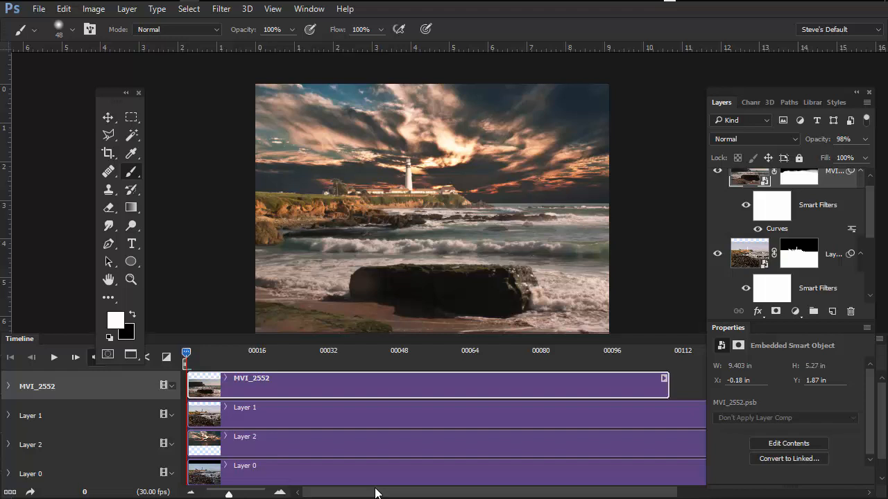
pyautogui.moveTo(186, 354); pyautogui.dragTo(281, 372)
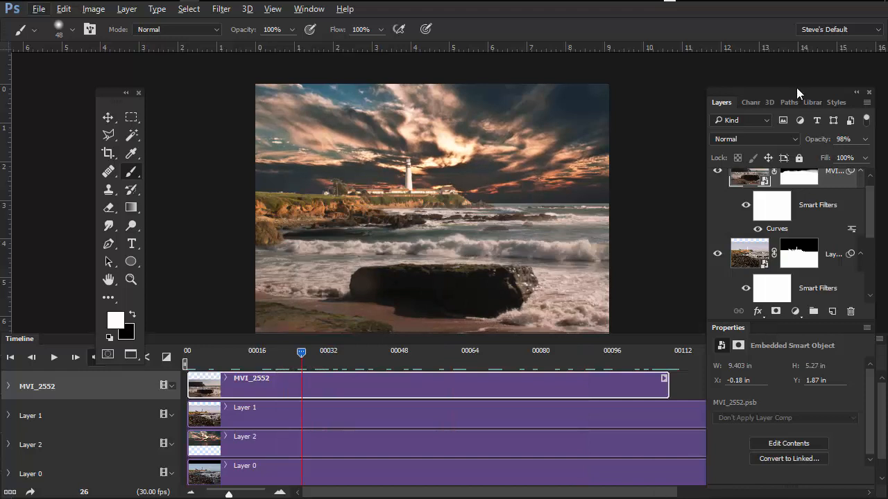
# - Collapse the floating Layers panel group clear of the Timeline and try to extend the MVI_2552 clip past its end
pyautogui.doubleClick(744, 89)
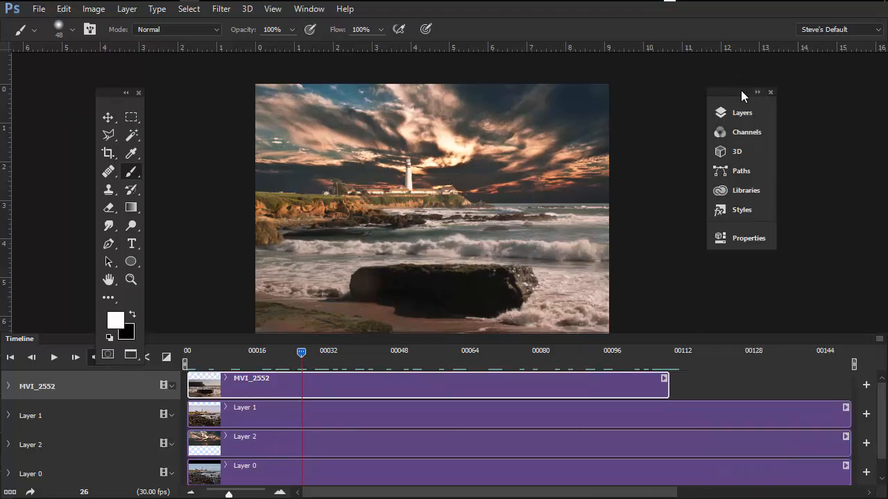
pyautogui.moveTo(741, 90); pyautogui.dragTo(760, 54)
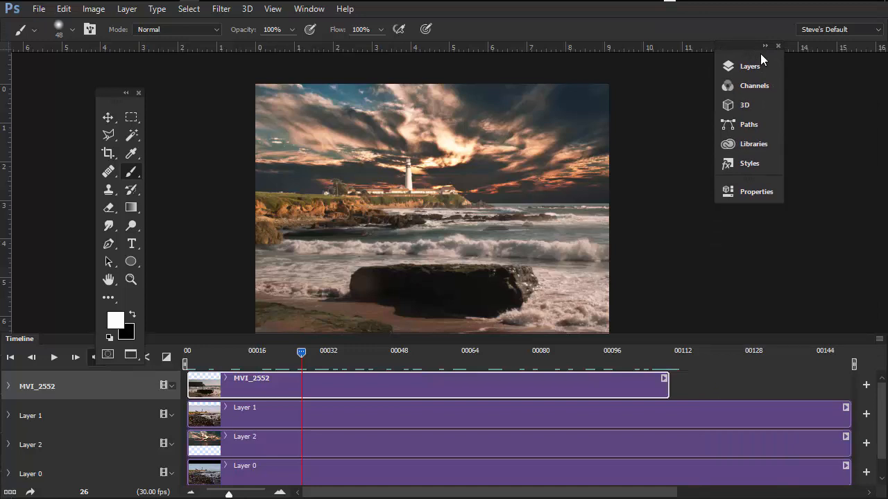
pyautogui.moveTo(668, 387); pyautogui.dragTo(689, 388)
pyautogui.click(665, 378)
pyautogui.click(672, 381)
pyautogui.click(722, 396)
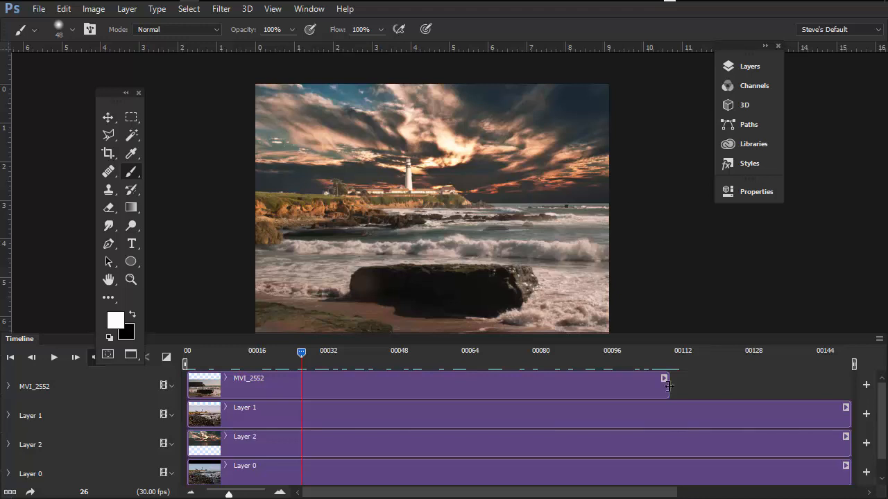
pyautogui.click(695, 385)
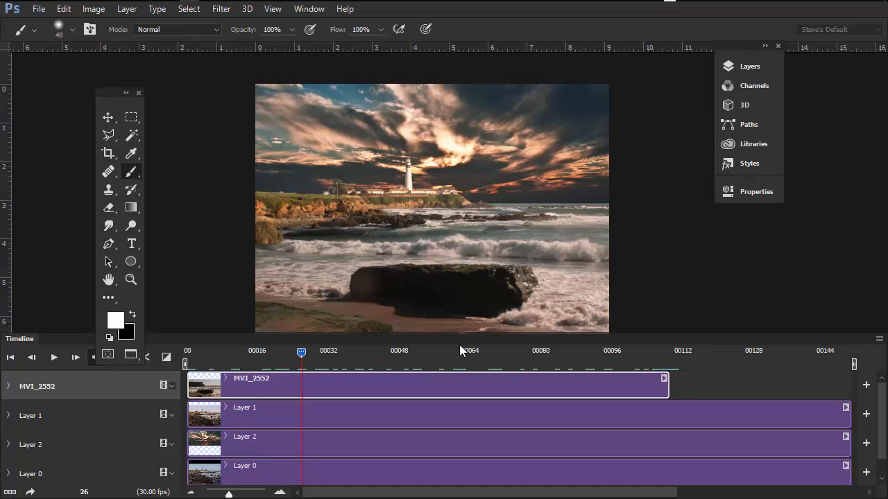
# - Close the Timeline's tab group to free the space around the composite
pyautogui.rightClick(213, 339)
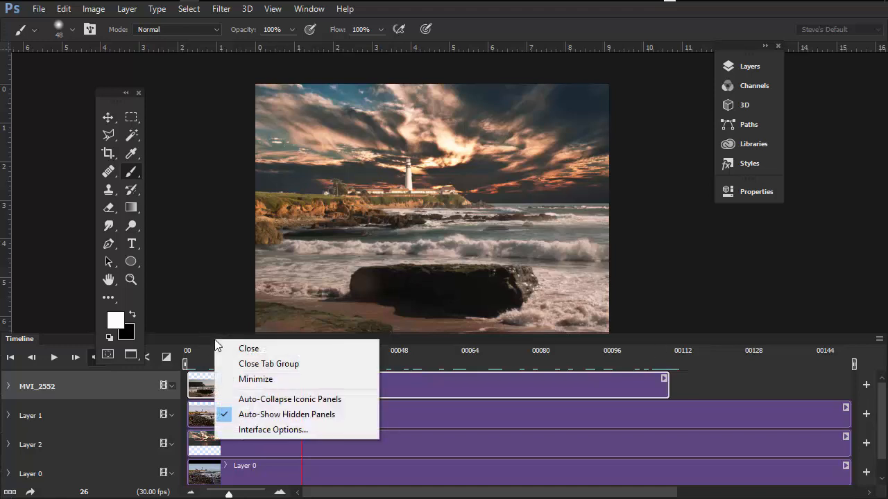
pyautogui.click(303, 364)
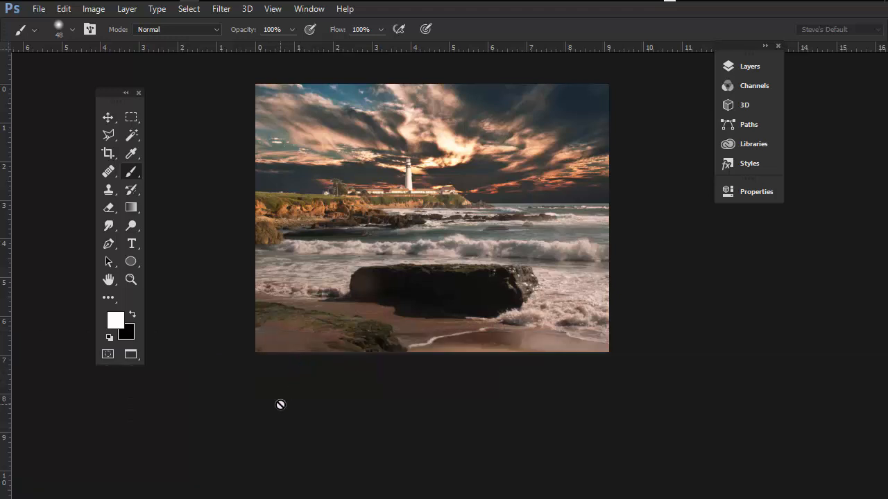
pyautogui.moveTo(538, 305); pyautogui.dragTo(566, 412)
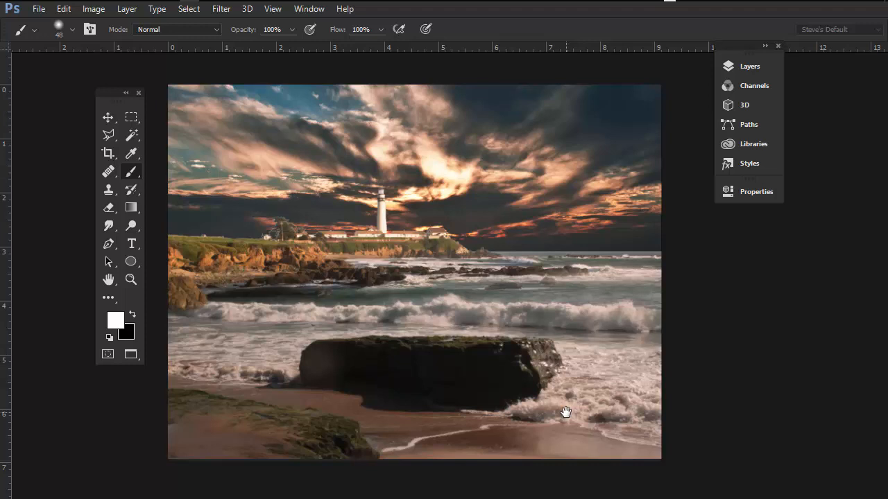
# - Switch to Bridge and place MVI_2164.MOV from the original images folder into the lighthouse composite at its default size
pyautogui.hotkey('alt', 'Tab')
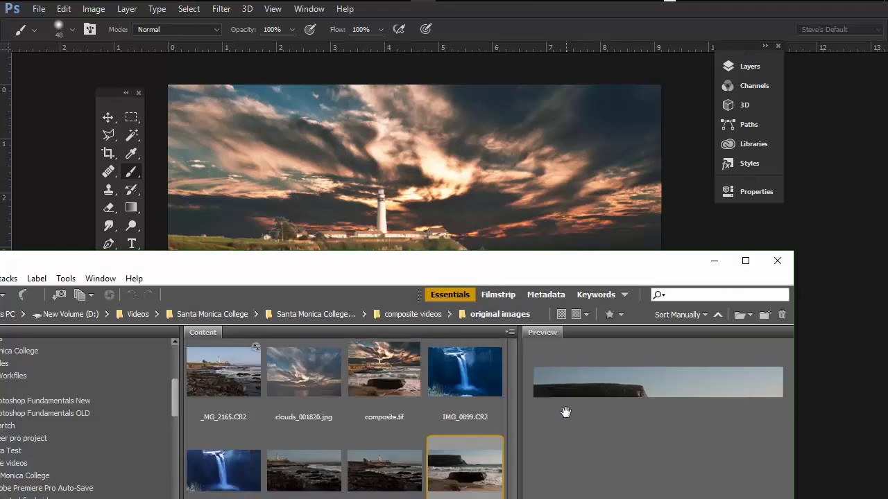
pyautogui.moveTo(678, 254); pyautogui.dragTo(762, 136)
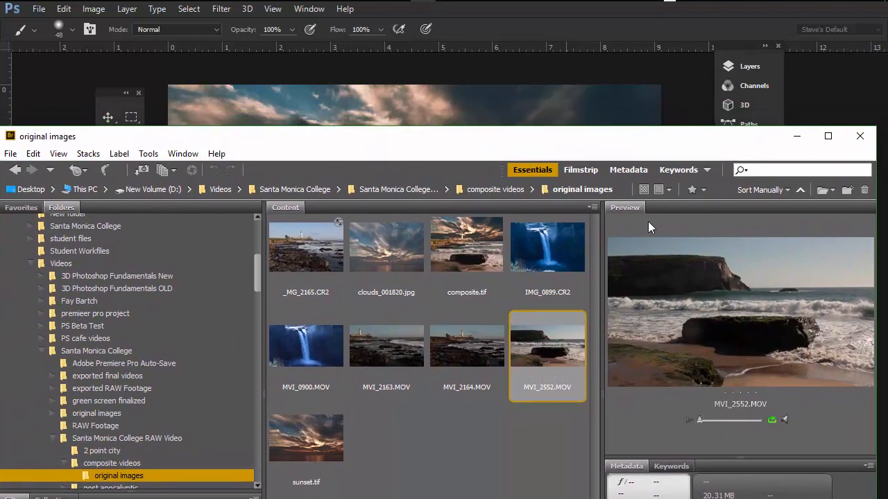
pyautogui.click(468, 355)
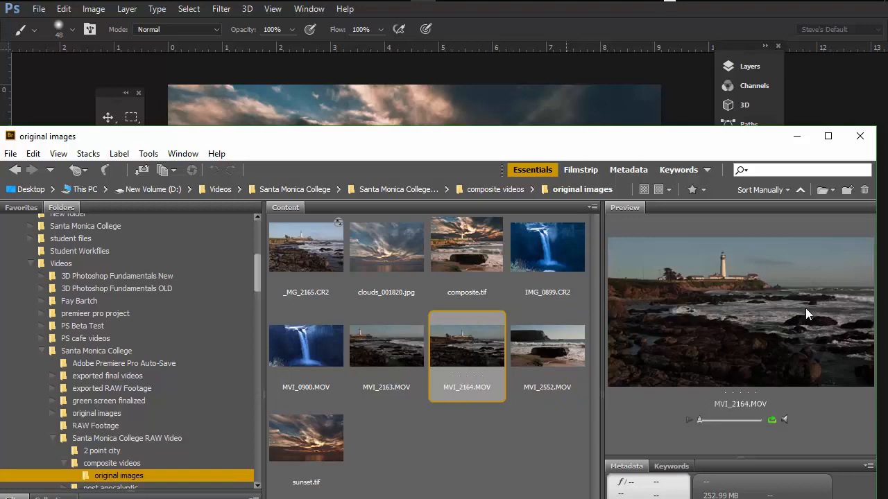
pyautogui.moveTo(608, 139); pyautogui.dragTo(654, 381)
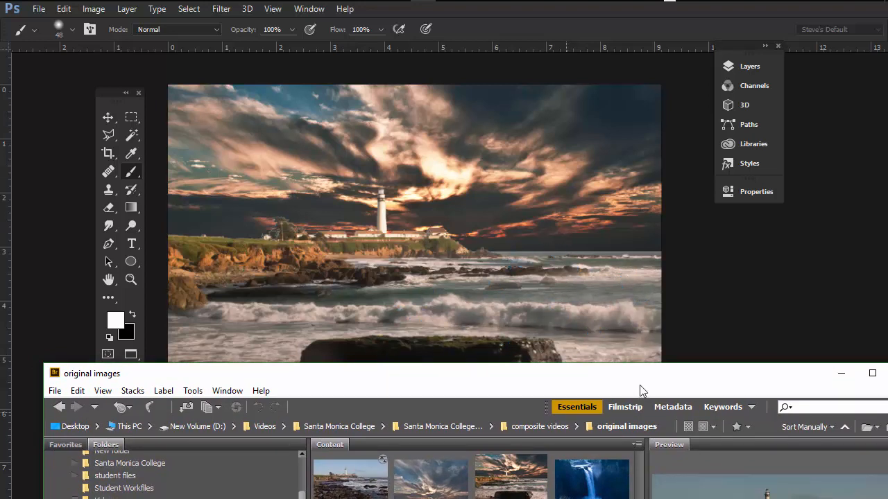
pyautogui.moveTo(642, 375); pyautogui.dragTo(656, 264)
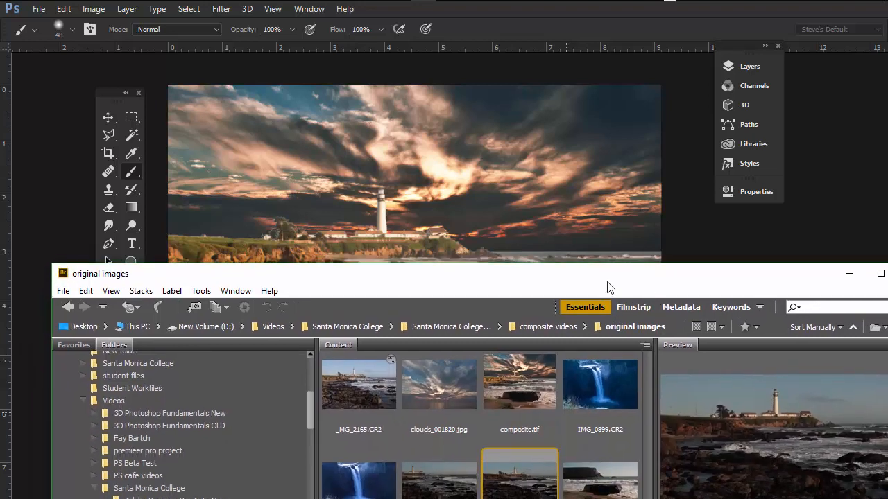
pyautogui.moveTo(607, 279); pyautogui.dragTo(599, 231)
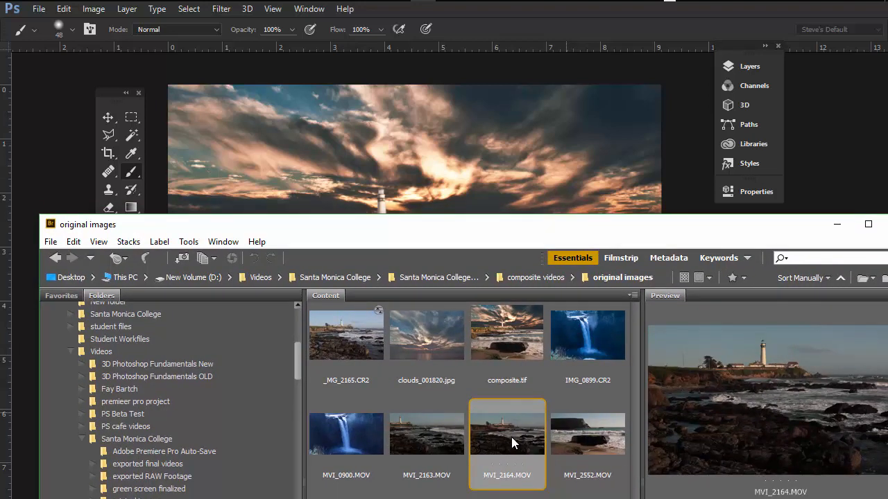
pyautogui.moveTo(511, 437); pyautogui.dragTo(418, 170)
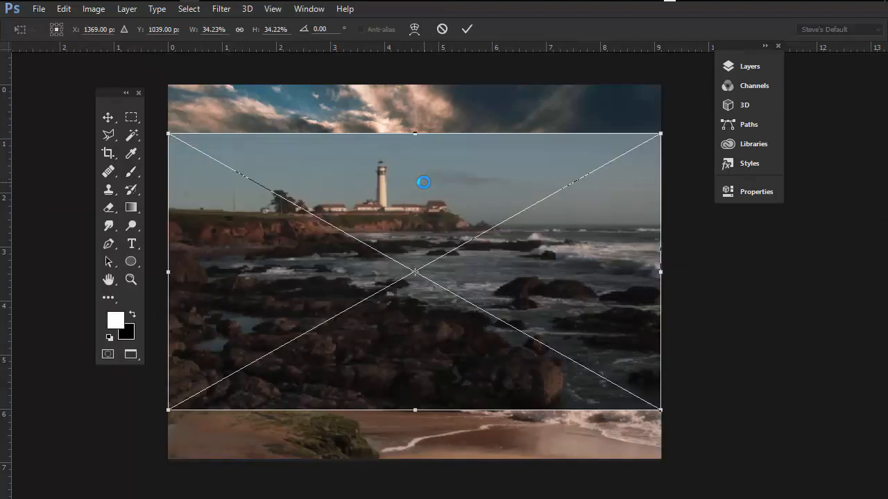
pyautogui.press('Return')
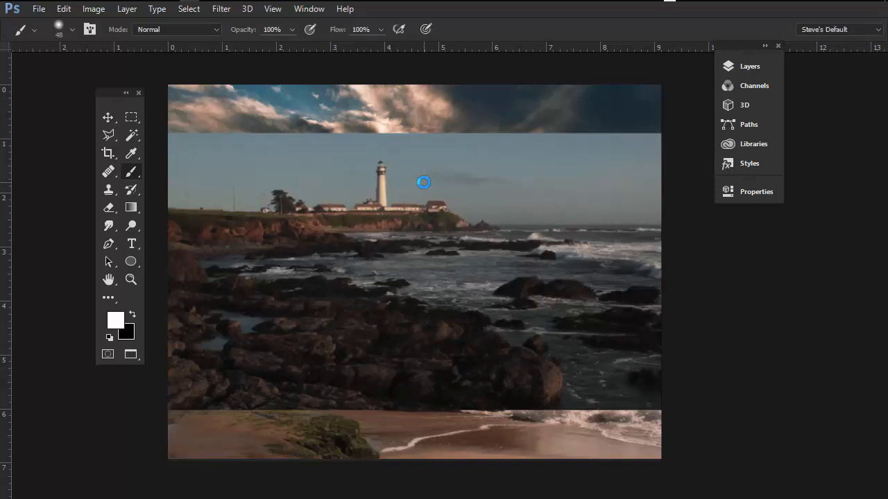
# - Expand the Layers panel group and reorder the MVI_2164 layer directly beneath the MVI_2552 layer and its smart filters
pyautogui.click(764, 46)
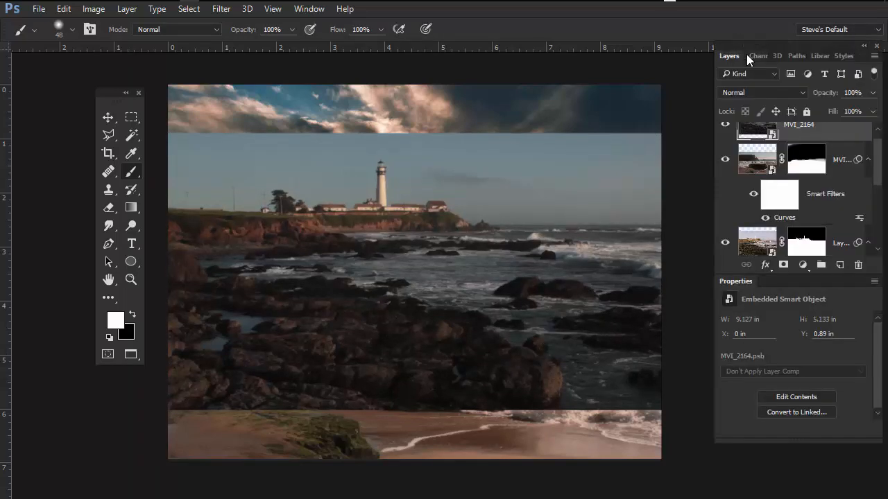
pyautogui.moveTo(793, 46); pyautogui.dragTo(772, 73)
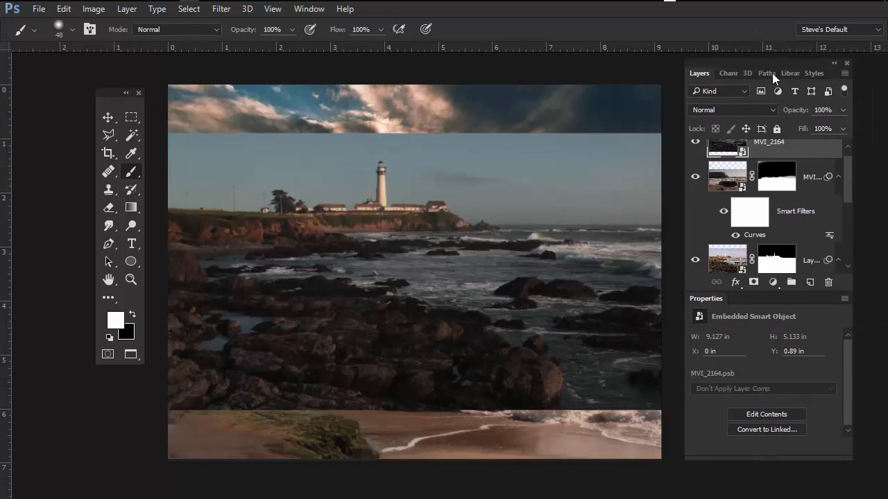
pyautogui.scroll(1, 849, 161)
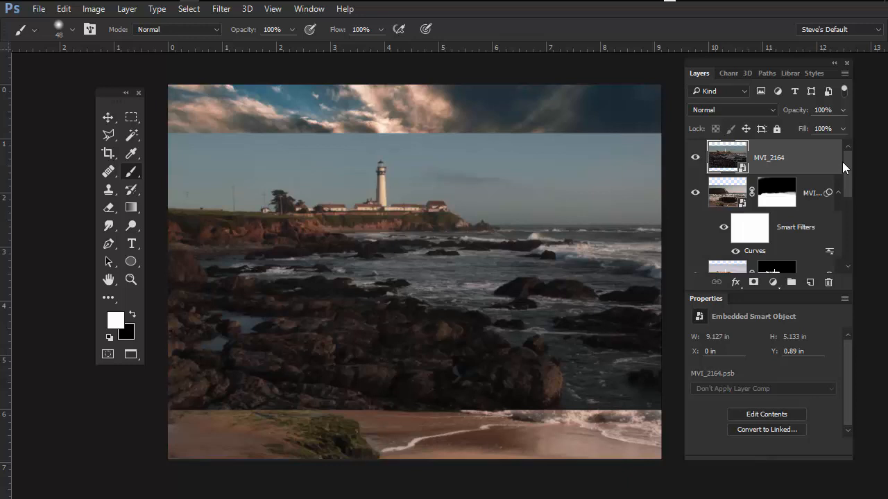
pyautogui.moveTo(842, 161); pyautogui.dragTo(792, 246)
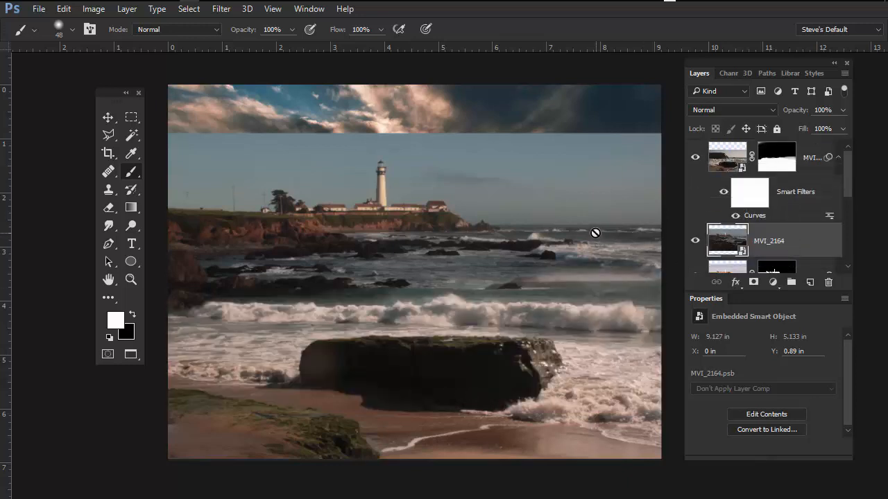
pyautogui.press('v')
pyautogui.moveTo(595, 233)
pyautogui.mouseDown()
pyautogui.moveTo(584, 177)
pyautogui.moveTo(606, 198)
pyautogui.moveTo(608, 221)
pyautogui.moveTo(600, 184)
pyautogui.moveTo(601, 298)
pyautogui.moveTo(614, 204)
pyautogui.moveTo(573, 229)
pyautogui.mouseUp()
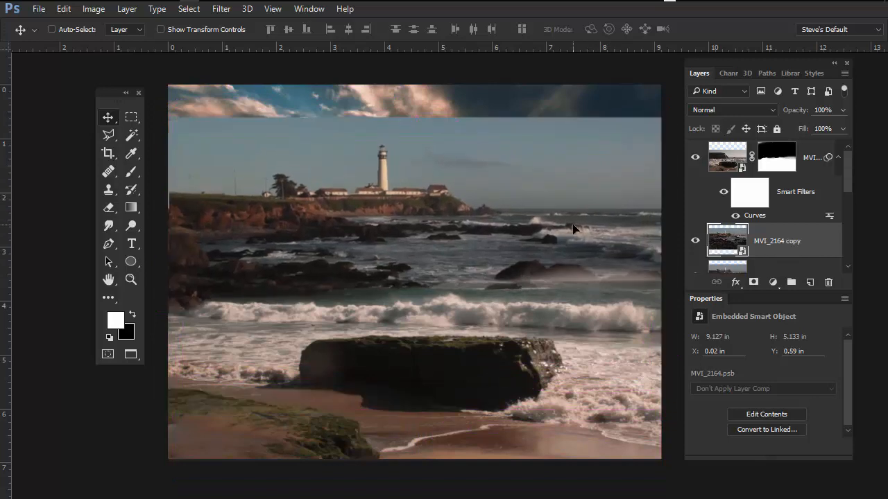
pyautogui.scroll(-3, 848, 188)
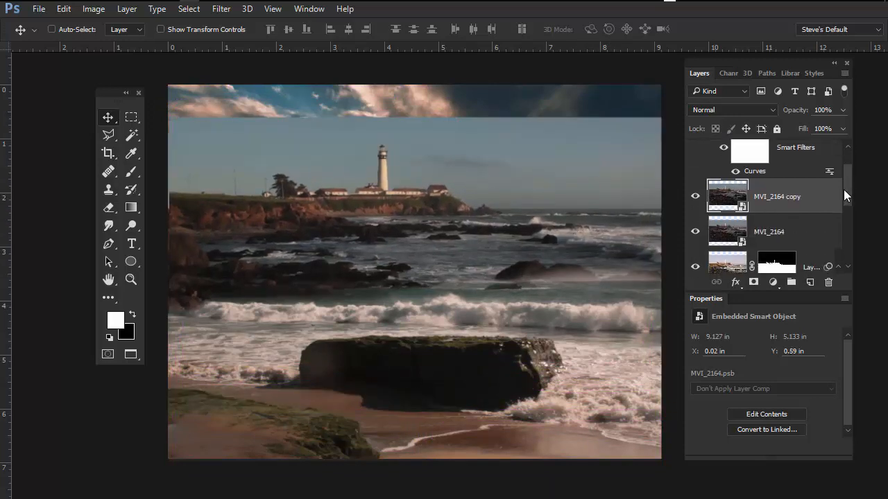
pyautogui.press('Delete')
# - Lower the MVI_2164 layer's opacity to 74% and move it to about X 0.03 in, Y 1.33 in, aligning its lighthouse with the composite's
pyautogui.moveTo(515, 317); pyautogui.dragTo(518, 336)
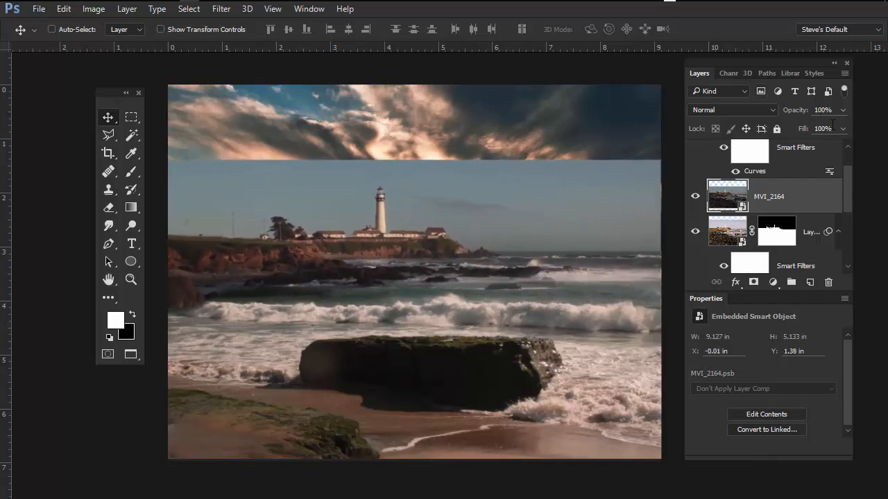
pyautogui.moveTo(804, 115); pyautogui.dragTo(784, 119)
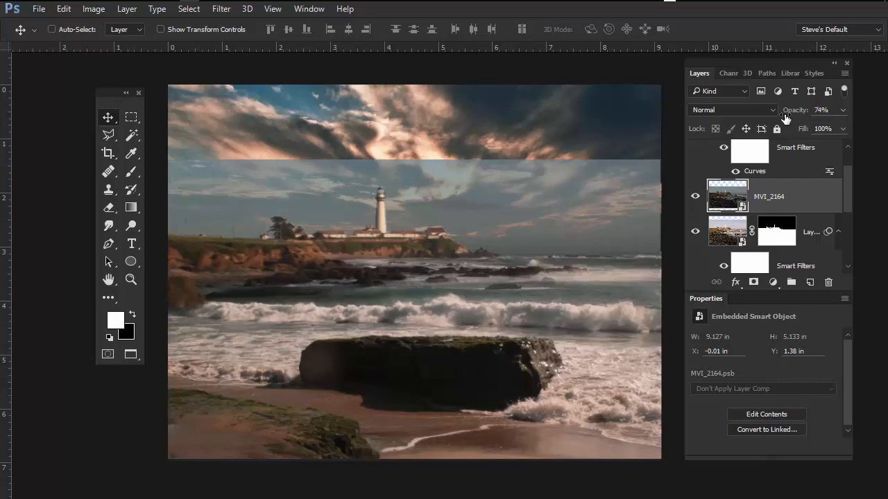
pyautogui.moveTo(532, 388); pyautogui.dragTo(535, 334)
pyautogui.moveTo(573, 360)
pyautogui.mouseDown()
pyautogui.moveTo(560, 346)
pyautogui.moveTo(584, 359)
pyautogui.mouseUp()
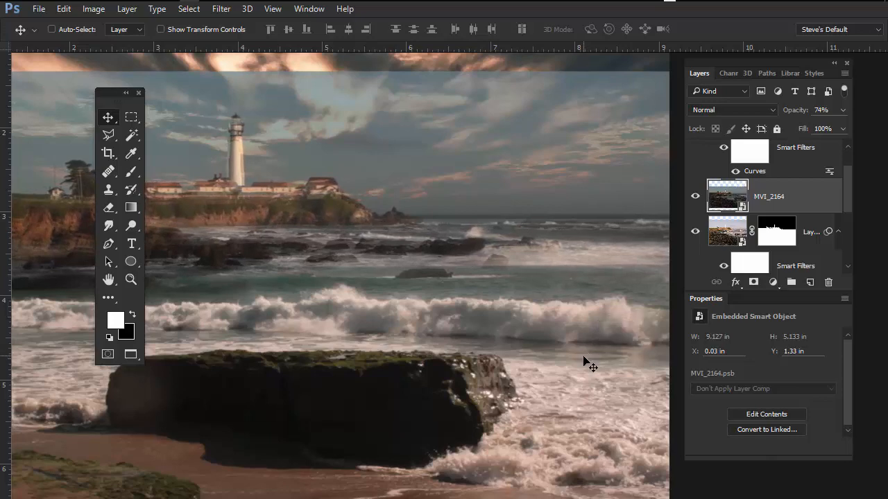
# - Scale the MVI_2164 layer to about 36.5% width and 35% height with Free Transform, matching its shoreline to the composite
pyautogui.scroll(-2, 581, 361)
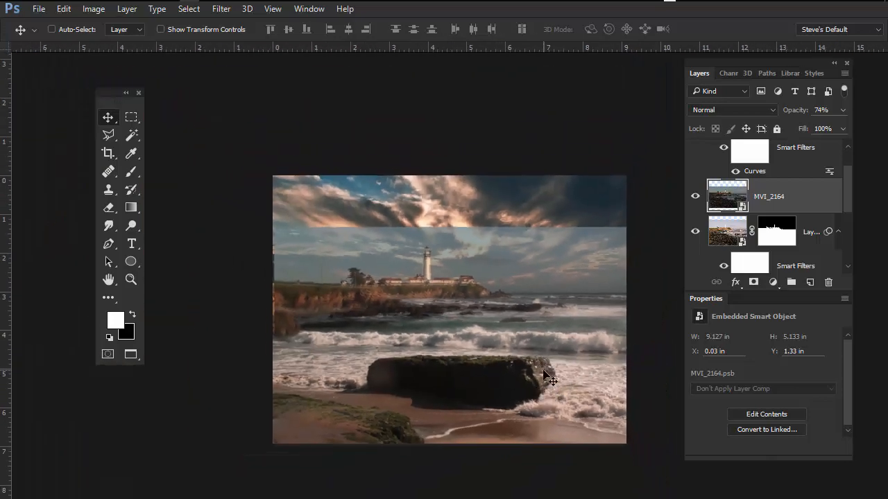
pyautogui.hotkey('ctrl', 't')
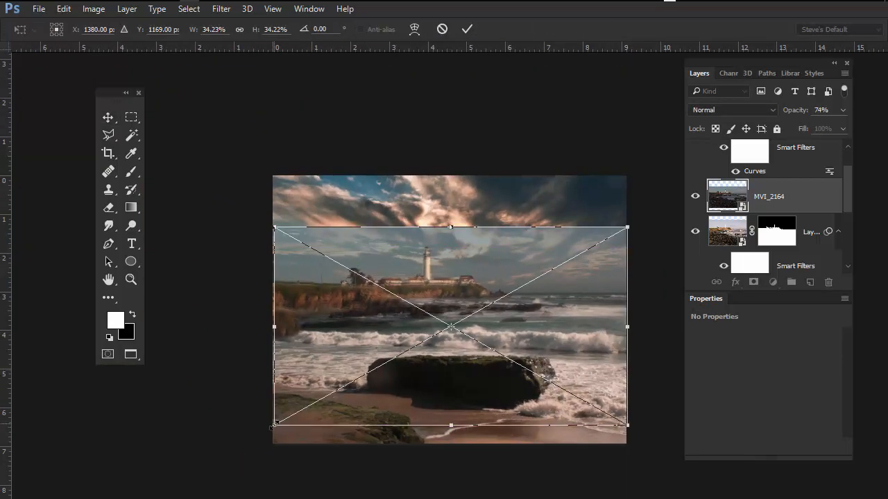
pyautogui.moveTo(274, 327); pyautogui.dragTo(267, 328)
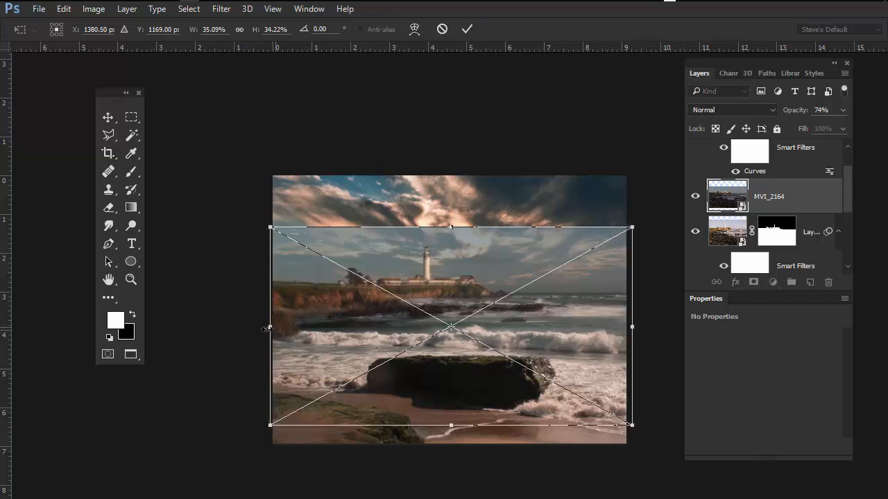
pyautogui.keyDown('alt'); pyautogui.click(260, 330); pyautogui.keyUp('alt')
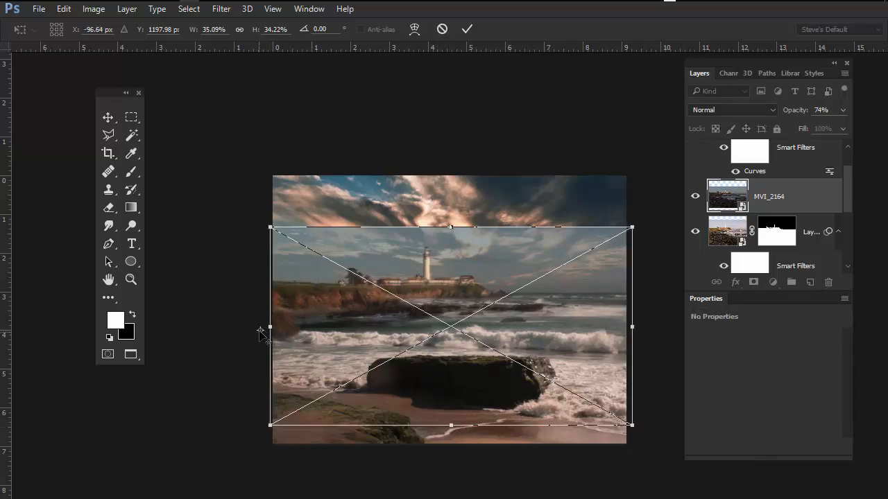
pyautogui.moveTo(260, 330); pyautogui.dragTo(261, 333)
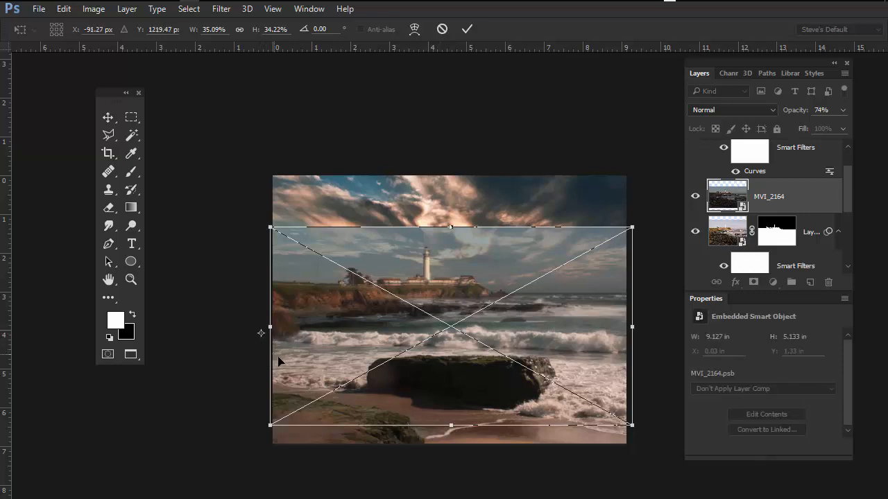
pyautogui.keyDown('alt'); pyautogui.rightClick(449, 327); pyautogui.keyUp('alt')
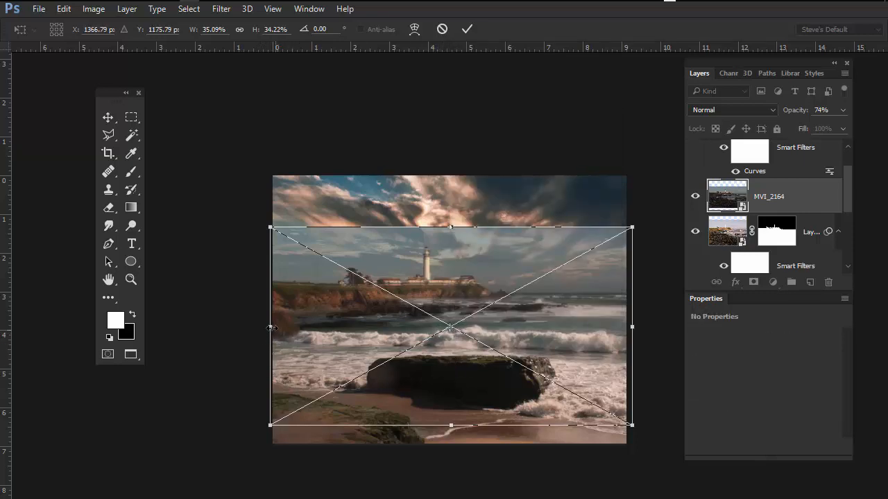
pyautogui.moveTo(272, 328); pyautogui.dragTo(259, 332)
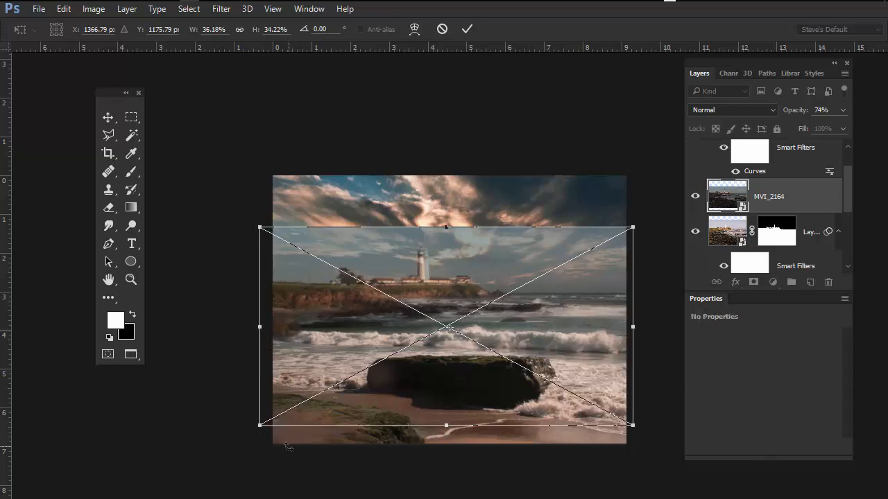
pyautogui.moveTo(261, 425)
pyautogui.mouseDown()
pyautogui.moveTo(258, 436)
pyautogui.moveTo(257, 428)
pyautogui.mouseUp()
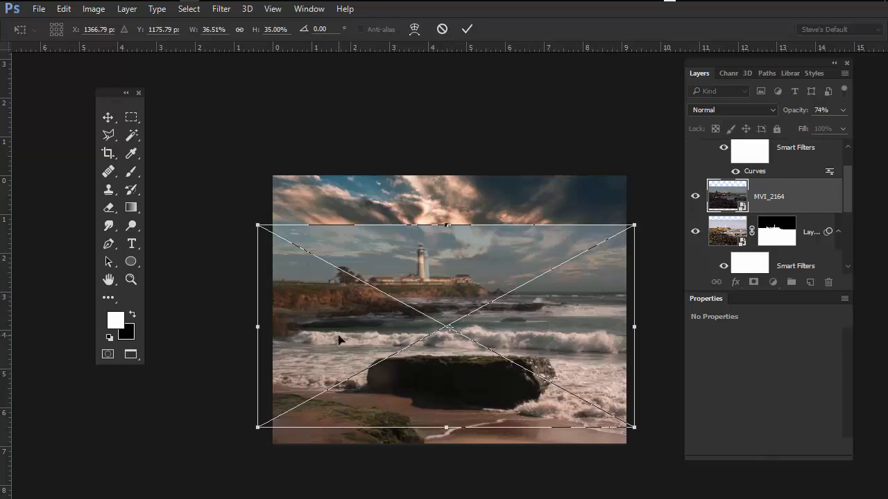
pyautogui.press('Return')
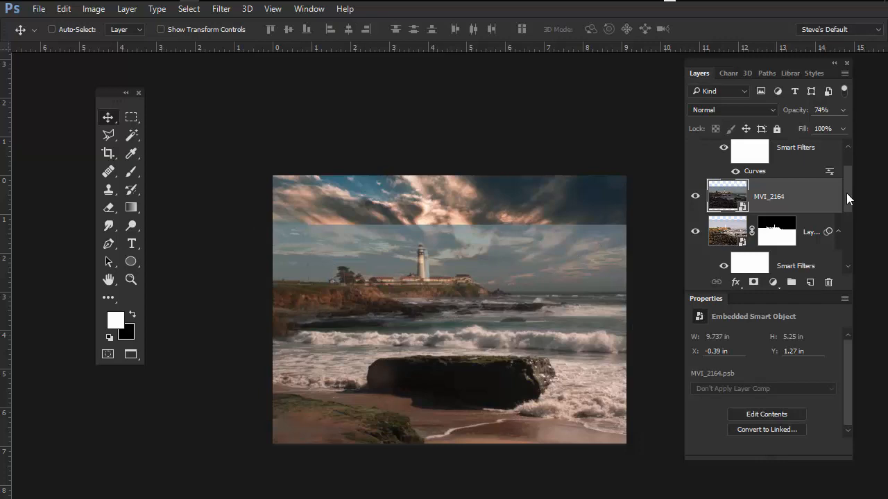
# - Raise the MVI_2164 layer's opacity to 99%
pyautogui.scroll(2, 846, 193)
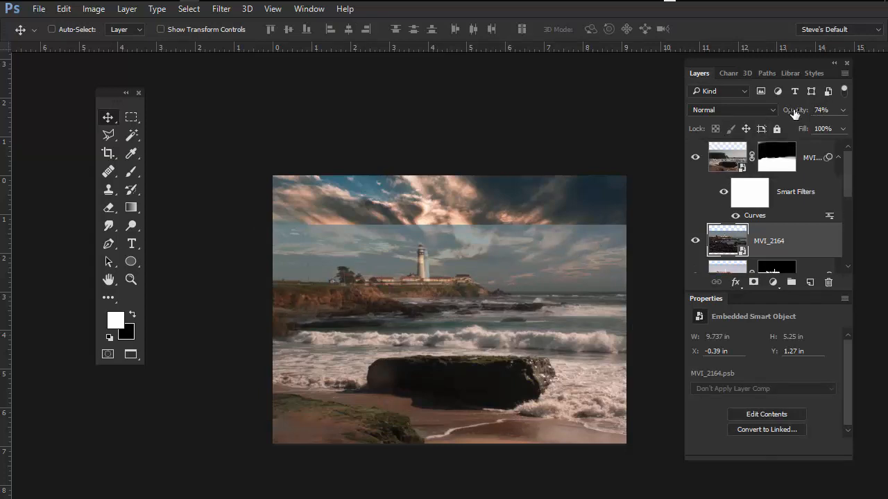
pyautogui.moveTo(794, 110); pyautogui.dragTo(852, 113)
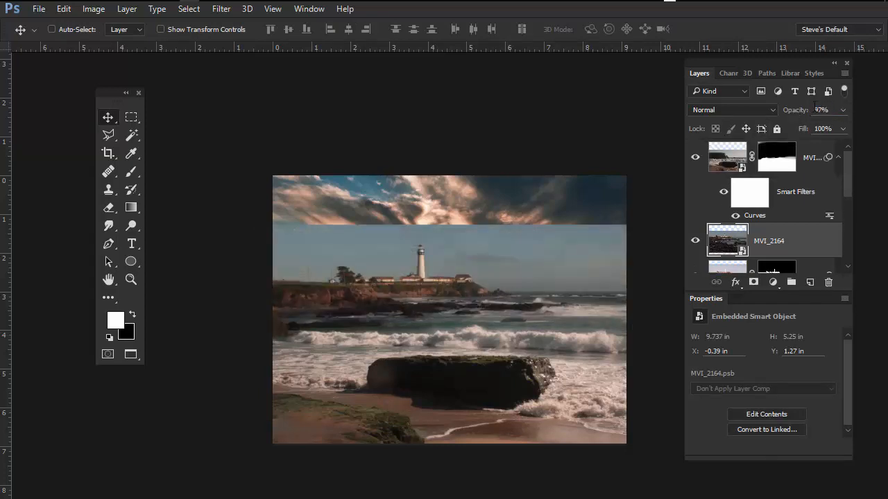
pyautogui.moveTo(796, 110); pyautogui.dragTo(842, 111)
# - Add a black layer mask to MVI_2164 that hides the whole clip
pyautogui.scroll(5, 589, 337)
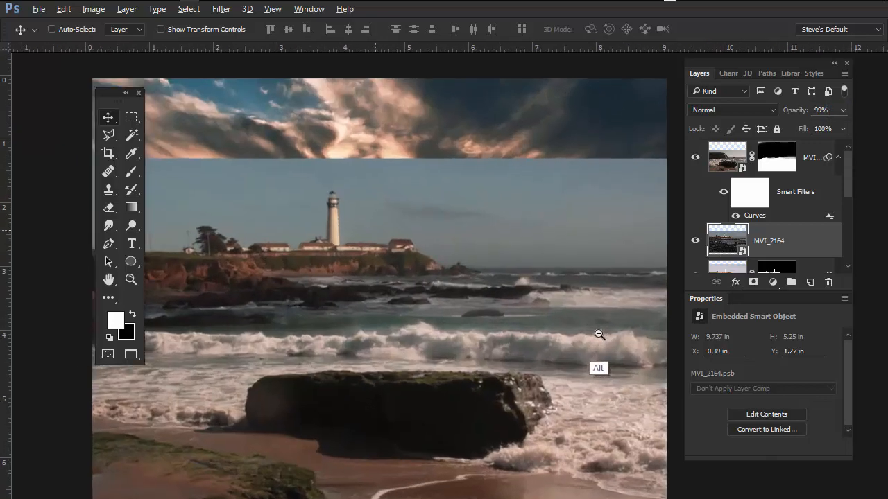
pyautogui.moveTo(536, 397); pyautogui.dragTo(537, 342)
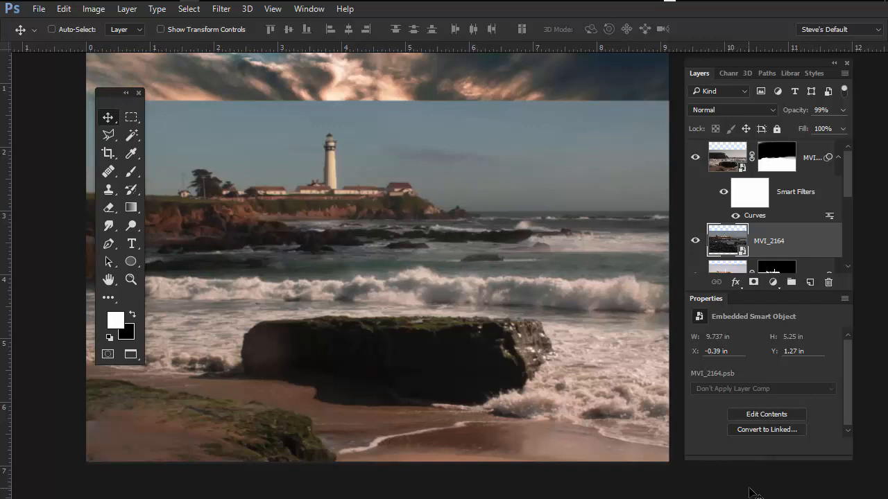
pyautogui.press('alt')
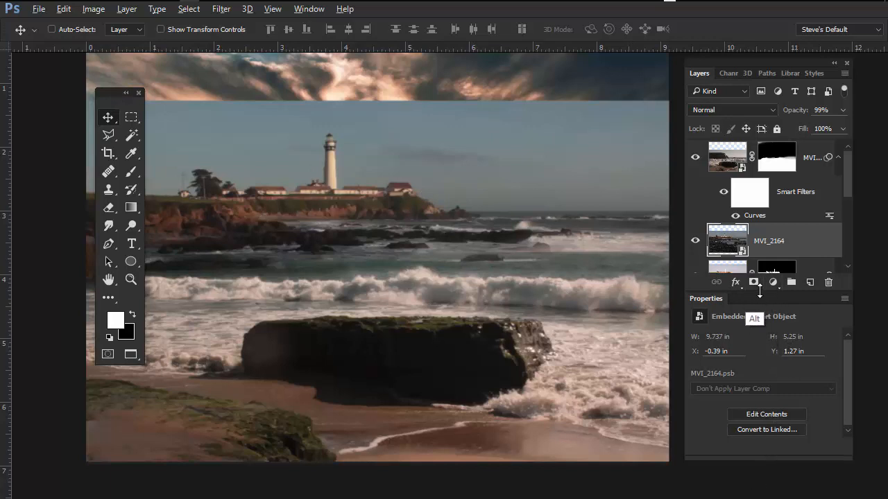
pyautogui.keyDown('alt'); pyautogui.click(754, 283); pyautogui.keyUp('alt')
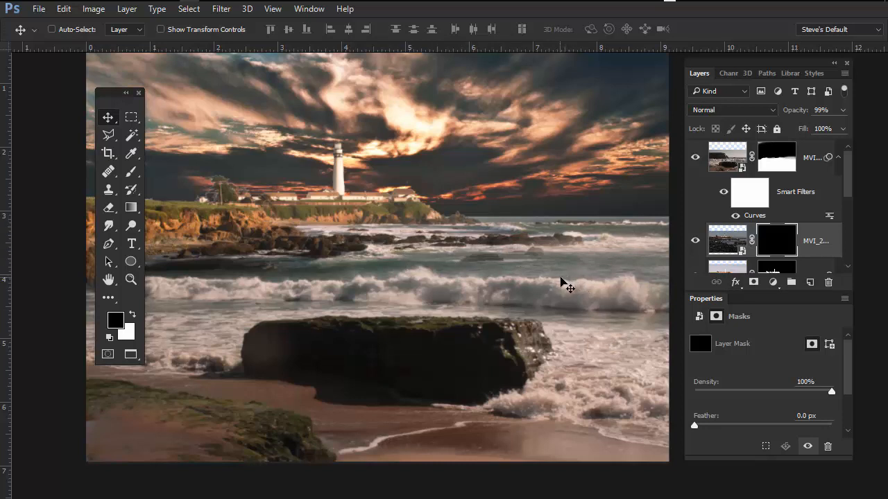
# - Paint white on the MVI_2164 mask with a soft 218 px brush, revealing the water just behind the breaking wave
pyautogui.press('b')
pyautogui.moveTo(559, 269); pyautogui.dragTo(573, 263)
pyautogui.press('x')
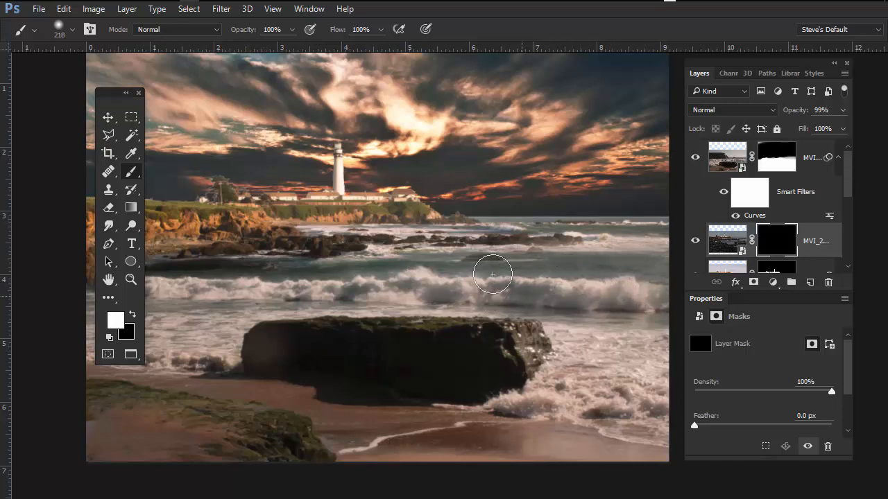
pyautogui.moveTo(493, 274)
pyautogui.mouseDown()
pyautogui.moveTo(489, 297)
pyautogui.moveTo(524, 277)
pyautogui.moveTo(562, 274)
pyautogui.moveTo(531, 278)
pyautogui.mouseUp()
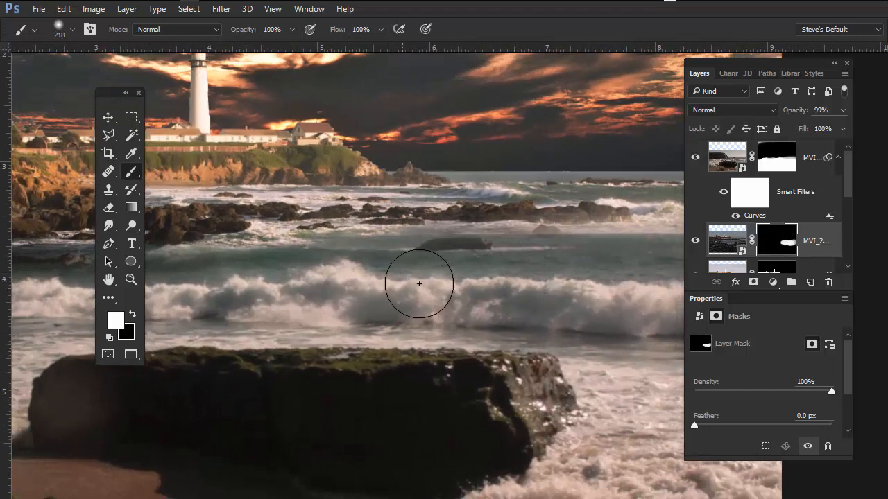
pyautogui.moveTo(419, 284)
pyautogui.mouseDown()
pyautogui.moveTo(237, 281)
pyautogui.moveTo(235, 290)
pyautogui.moveTo(198, 277)
pyautogui.moveTo(201, 297)
pyautogui.mouseUp()
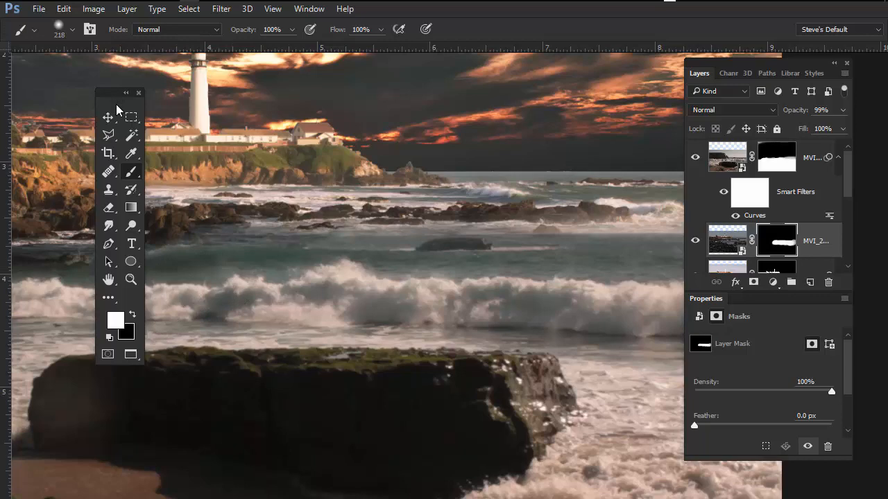
# - Hide the panels in full-screen mode and paint the mask white over the offshore rocks and surf up to the horizon
pyautogui.press('f')
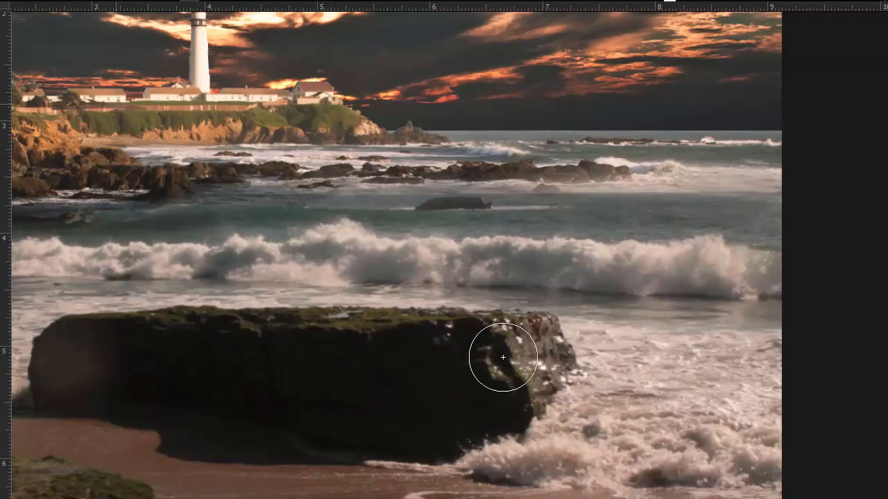
pyautogui.moveTo(498, 334)
pyautogui.mouseDown()
pyautogui.moveTo(675, 420)
pyautogui.moveTo(695, 417)
pyautogui.mouseUp()
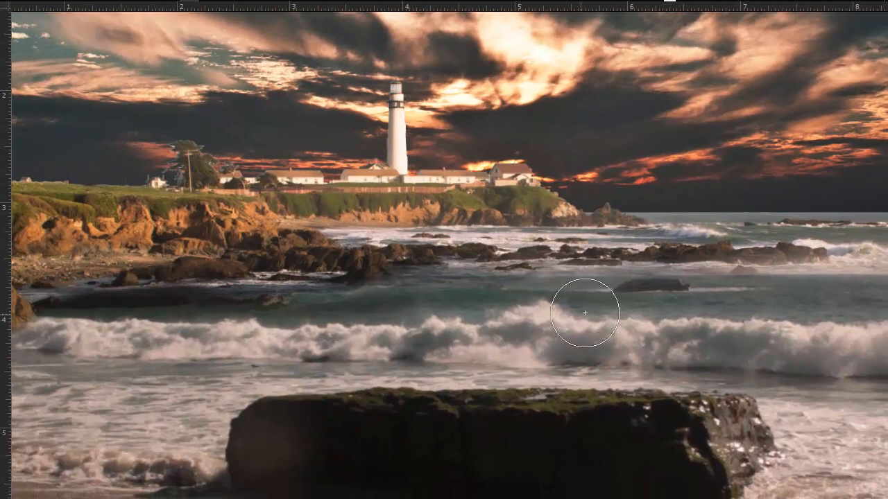
pyautogui.moveTo(585, 313); pyautogui.dragTo(572, 318)
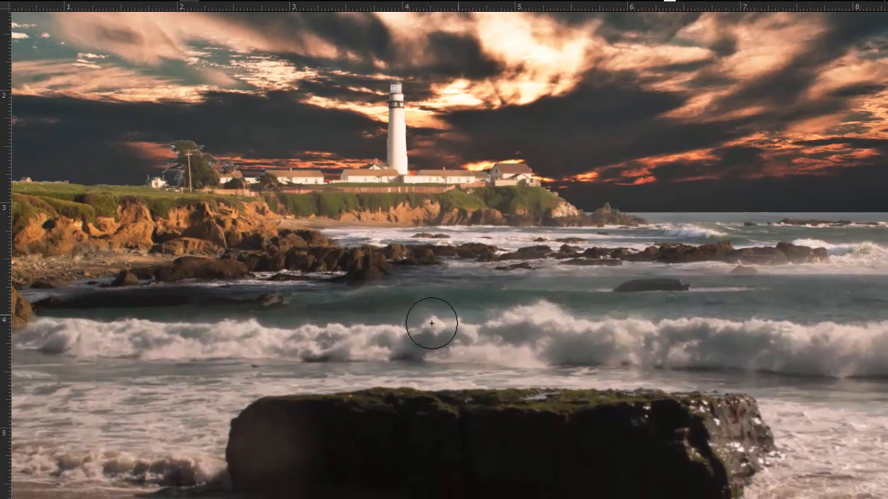
pyautogui.moveTo(432, 324)
pyautogui.mouseDown()
pyautogui.moveTo(483, 300)
pyautogui.moveTo(475, 326)
pyautogui.moveTo(416, 320)
pyautogui.moveTo(493, 292)
pyautogui.moveTo(512, 314)
pyautogui.moveTo(476, 323)
pyautogui.moveTo(532, 287)
pyautogui.moveTo(534, 301)
pyautogui.moveTo(497, 296)
pyautogui.moveTo(521, 270)
pyautogui.moveTo(794, 264)
pyautogui.moveTo(784, 270)
pyautogui.moveTo(855, 275)
pyautogui.mouseUp()
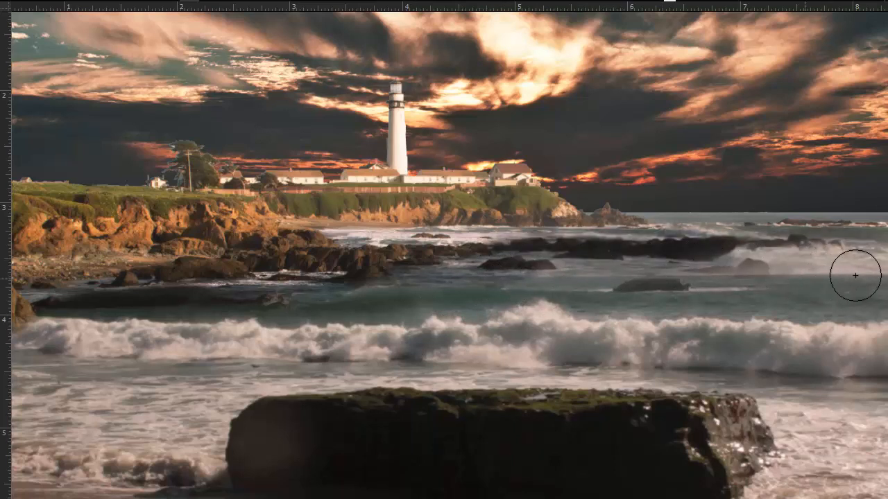
pyautogui.moveTo(753, 318); pyautogui.dragTo(579, 316)
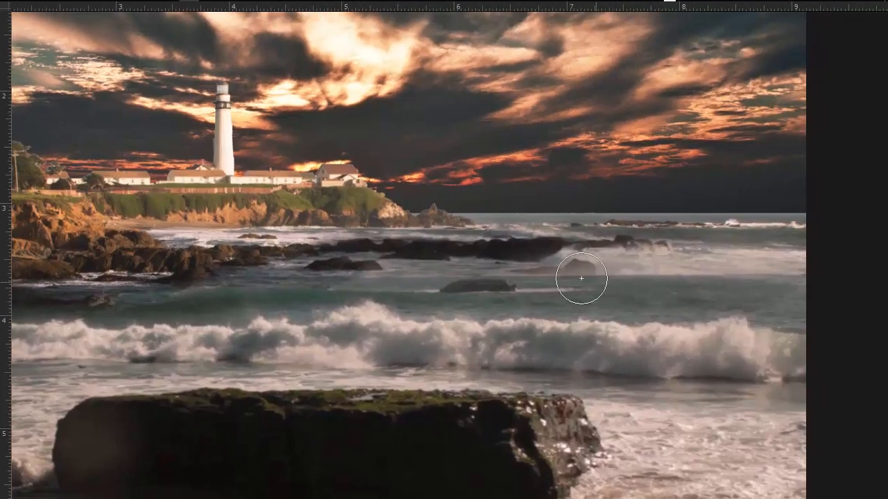
pyautogui.moveTo(718, 251); pyautogui.dragTo(698, 253)
pyautogui.moveTo(783, 239)
pyautogui.mouseDown()
pyautogui.moveTo(484, 229)
pyautogui.moveTo(503, 229)
pyautogui.moveTo(424, 247)
pyautogui.moveTo(355, 242)
pyautogui.moveTo(222, 265)
pyautogui.moveTo(206, 254)
pyautogui.moveTo(220, 244)
pyautogui.moveTo(165, 273)
pyautogui.moveTo(157, 244)
pyautogui.mouseUp()
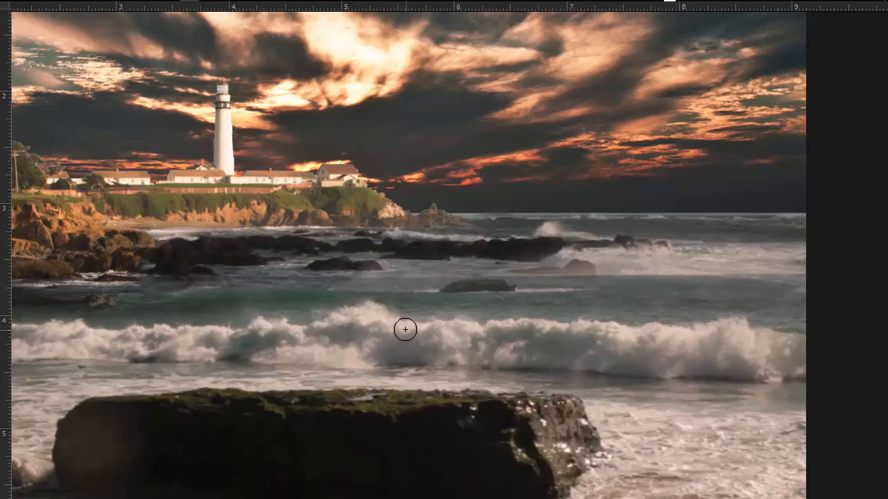
# - Paint the mask white with a smaller brush along the dark water below the shore rocks on the cliff side
pyautogui.moveTo(412, 327); pyautogui.dragTo(703, 340)
pyautogui.moveTo(511, 299)
pyautogui.mouseDown()
pyautogui.moveTo(521, 299)
pyautogui.moveTo(503, 299)
pyautogui.mouseUp()
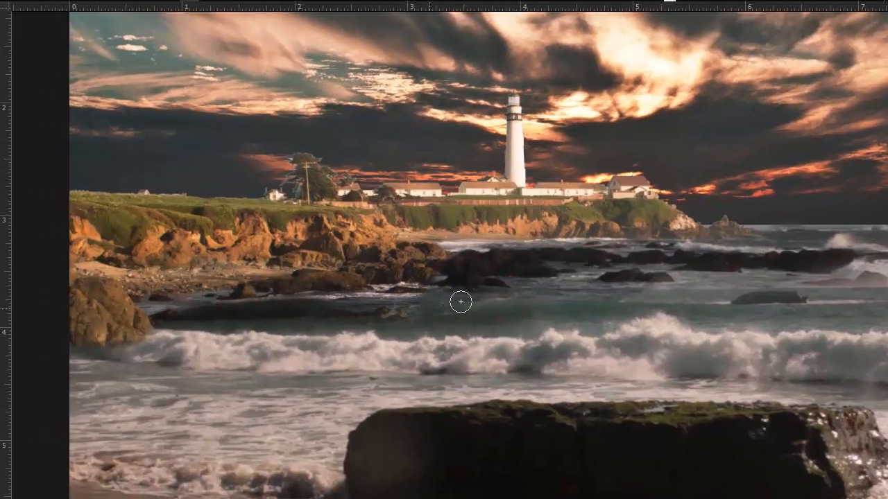
pyautogui.moveTo(423, 306)
pyautogui.mouseDown()
pyautogui.moveTo(384, 298)
pyautogui.moveTo(349, 310)
pyautogui.moveTo(275, 309)
pyautogui.mouseUp()
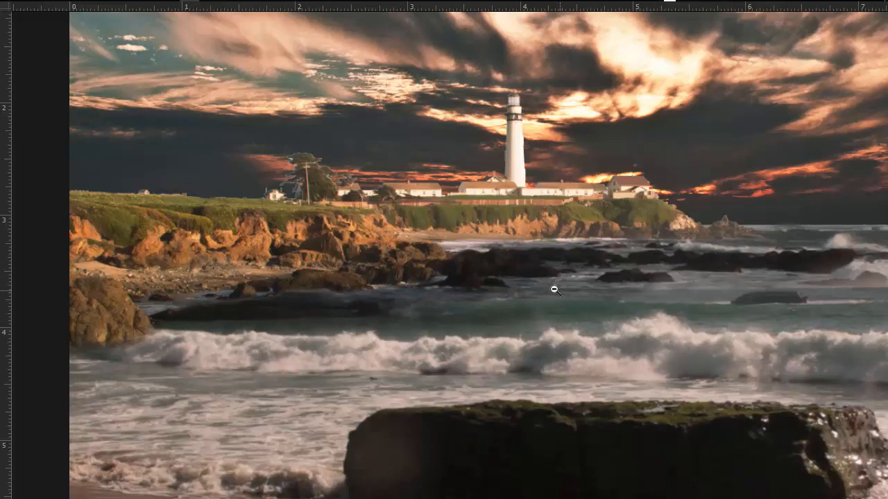
# - Refine the MVI_2164 mask with a small brush where the surf meets the beach below the cliff, undoing the last stroke
pyautogui.scroll(4, 555, 290)
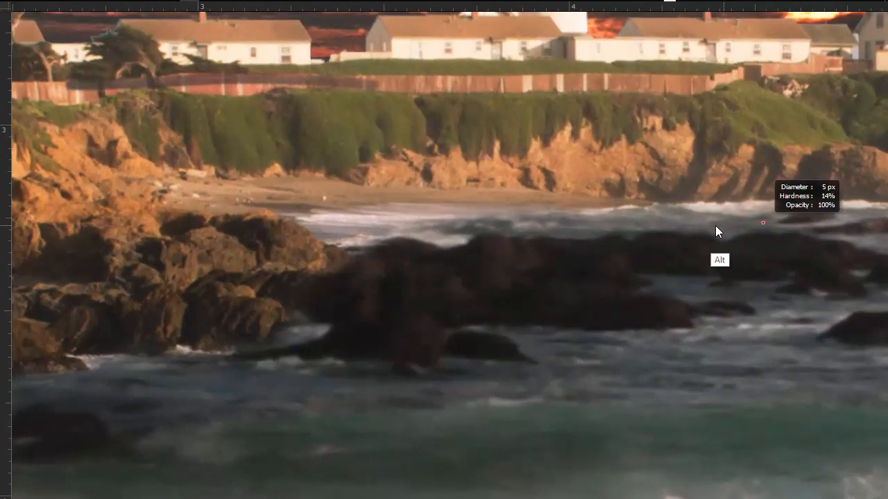
pyautogui.moveTo(715, 226); pyautogui.dragTo(719, 230)
pyautogui.moveTo(756, 253)
pyautogui.mouseDown()
pyautogui.moveTo(613, 282)
pyautogui.moveTo(768, 269)
pyautogui.mouseUp()
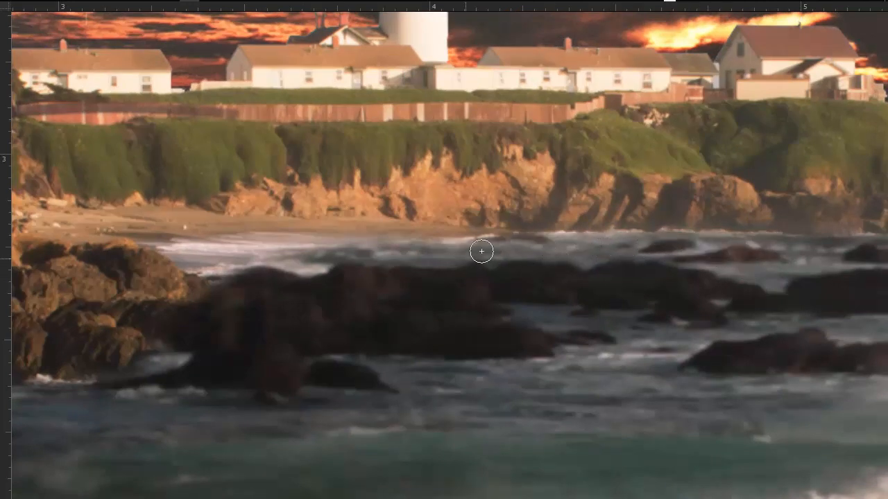
pyautogui.moveTo(296, 279)
pyautogui.mouseDown()
pyautogui.moveTo(282, 259)
pyautogui.moveTo(243, 283)
pyautogui.moveTo(289, 294)
pyautogui.mouseUp()
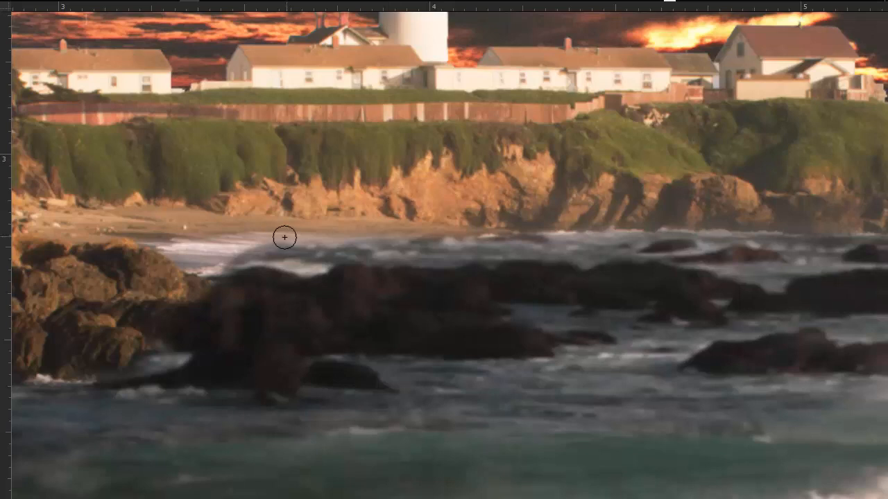
pyautogui.moveTo(284, 237)
pyautogui.mouseDown()
pyautogui.moveTo(294, 240)
pyautogui.moveTo(280, 226)
pyautogui.moveTo(223, 253)
pyautogui.moveTo(377, 220)
pyautogui.moveTo(349, 236)
pyautogui.moveTo(363, 242)
pyautogui.moveTo(262, 246)
pyautogui.moveTo(276, 237)
pyautogui.mouseUp()
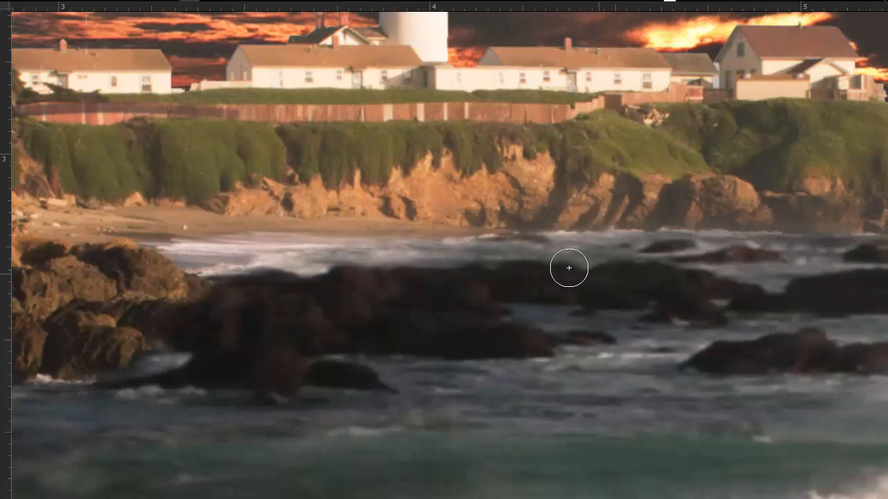
pyautogui.moveTo(493, 273)
pyautogui.mouseDown()
pyautogui.moveTo(468, 258)
pyautogui.moveTo(486, 253)
pyautogui.moveTo(243, 257)
pyautogui.mouseUp()
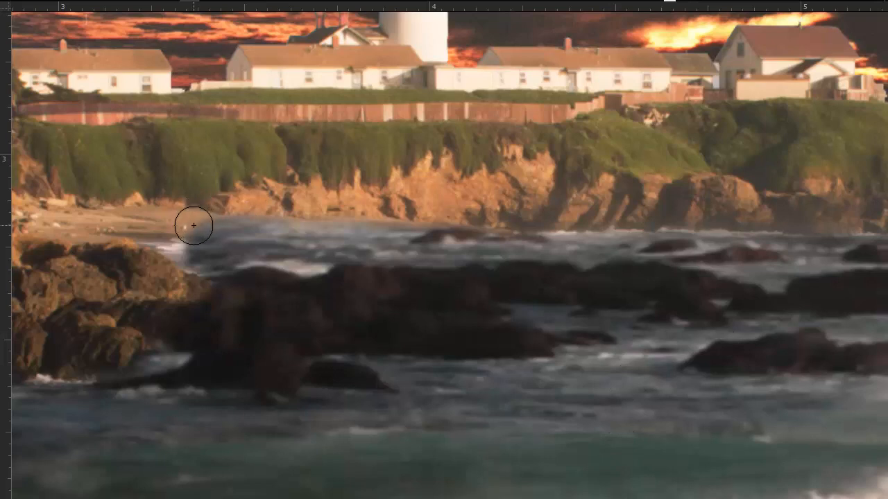
pyautogui.hotkey('ctrl', 'z')
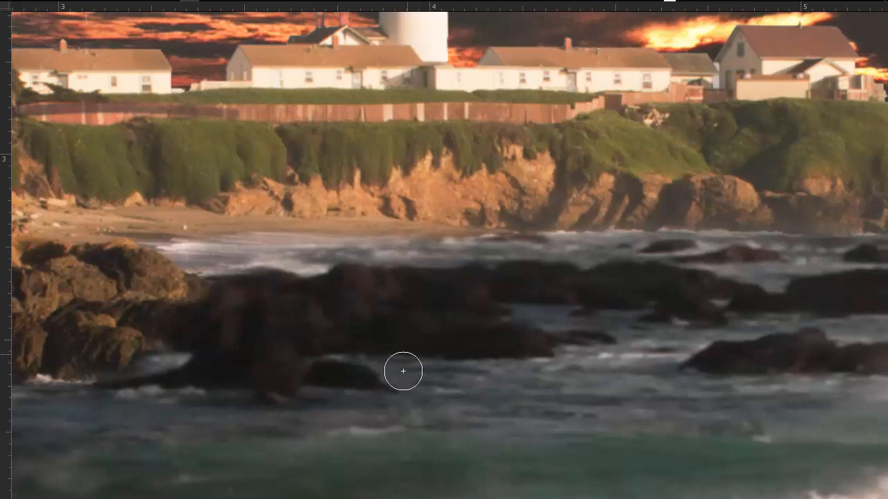
pyautogui.scroll(-5, 697, 381)
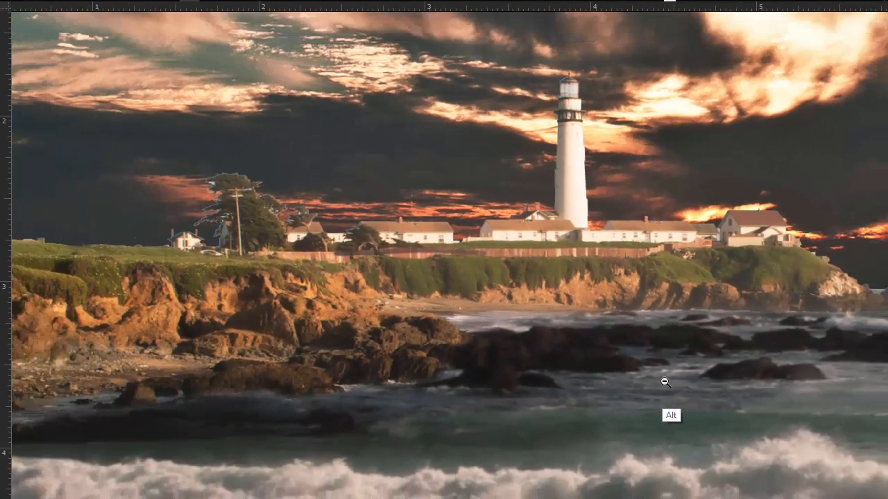
pyautogui.scroll(-4, 686, 405)
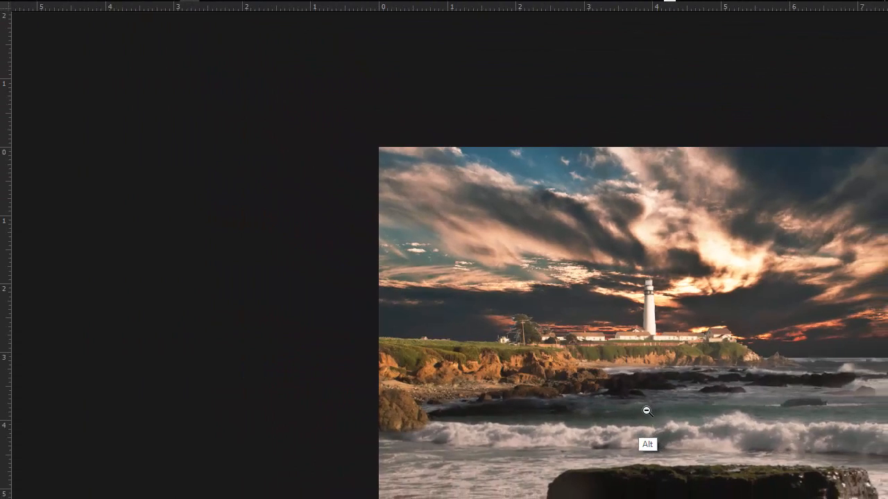
pyautogui.moveTo(703, 388); pyautogui.dragTo(399, 273)
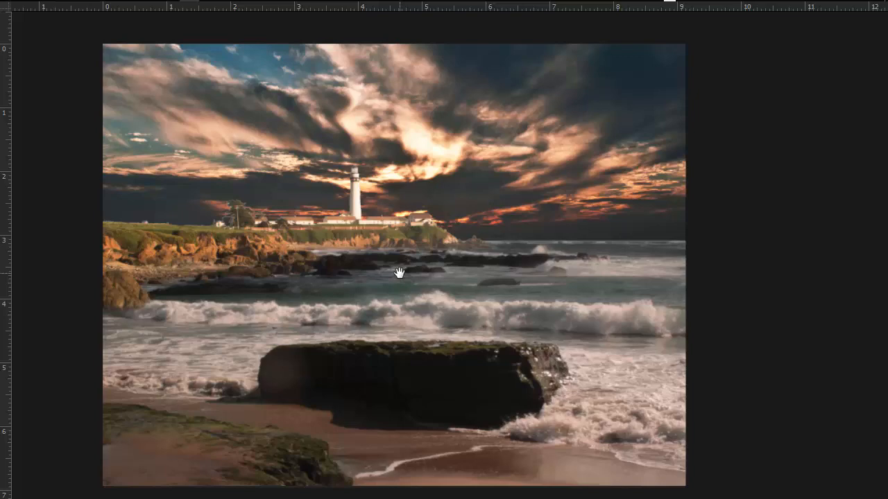
# - Bring the panels back, show the Timeline, and collapse the Layers panel group to icons placed clear of the image
pyautogui.press('f')
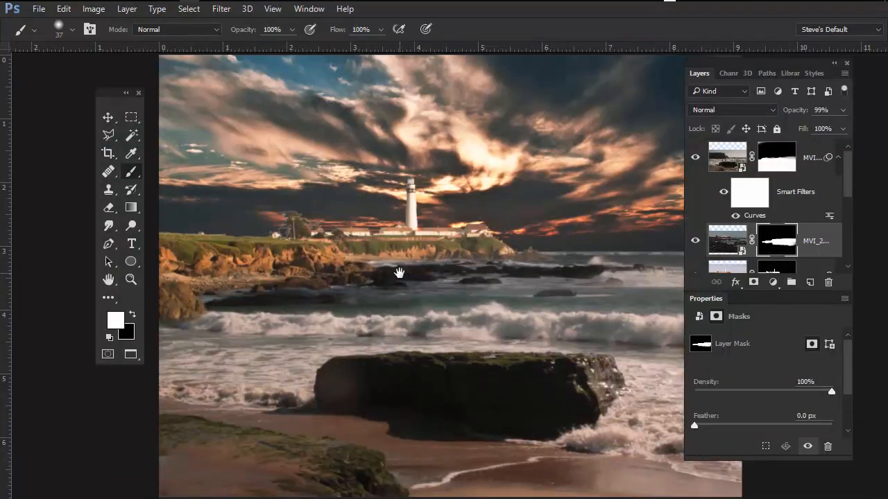
pyautogui.click(314, 11)
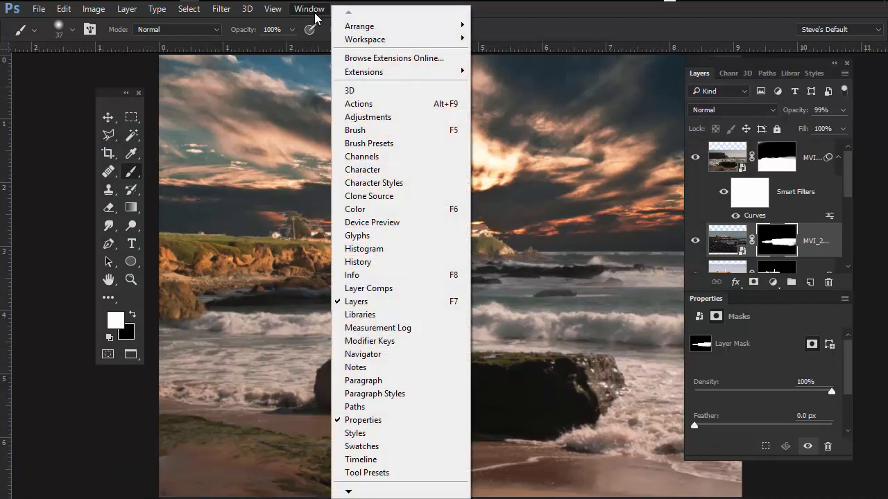
pyautogui.click(377, 459)
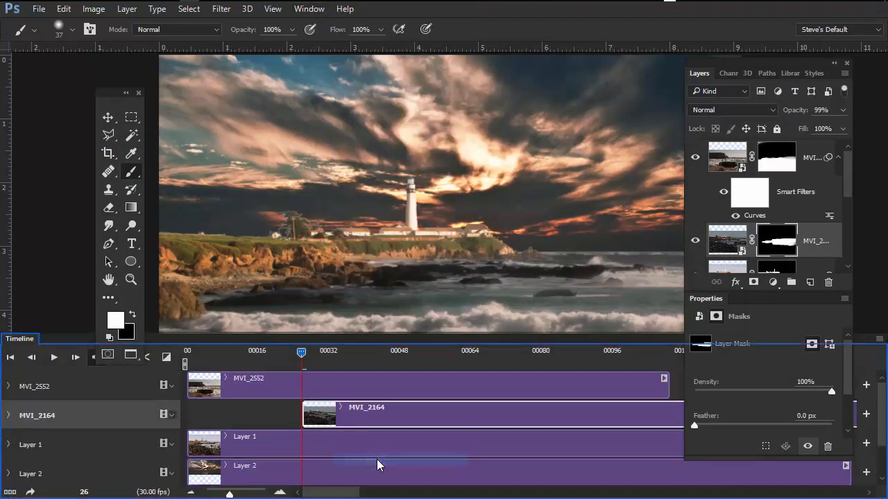
pyautogui.doubleClick(788, 63)
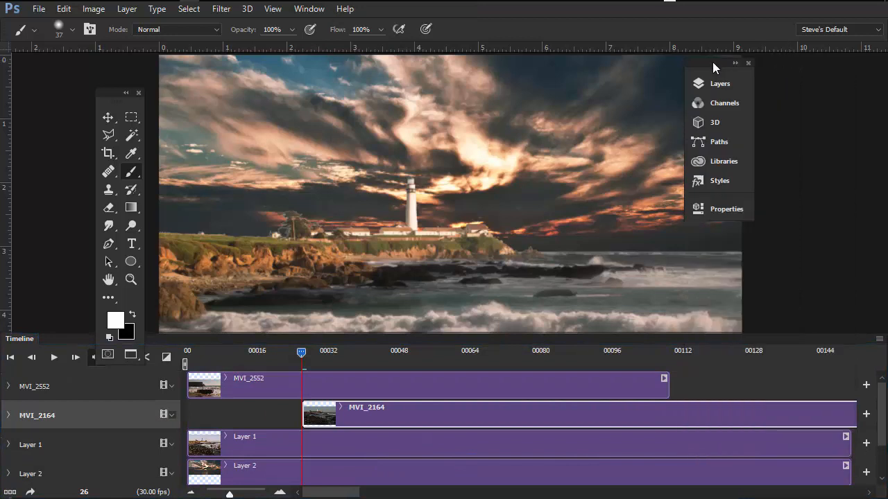
pyautogui.moveTo(722, 63); pyautogui.dragTo(844, 90)
pyautogui.moveTo(714, 324); pyautogui.dragTo(507, 243)
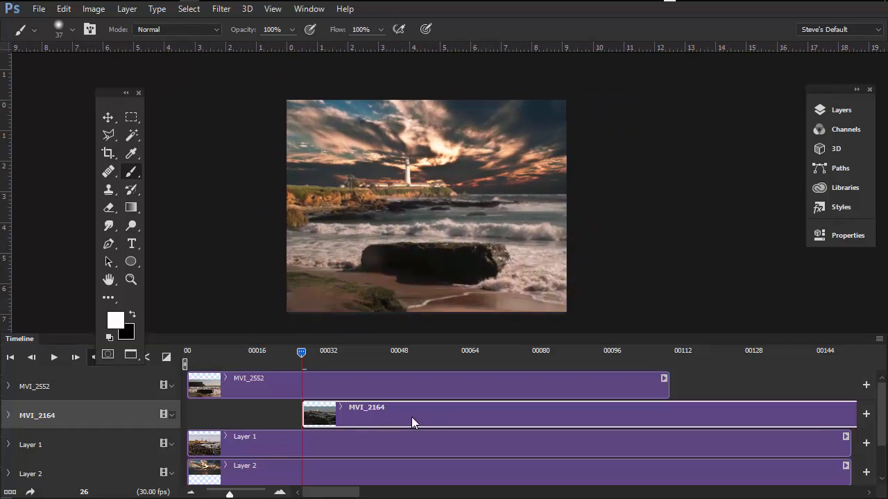
# - Slide the MVI_2164 clip along the timeline so it starts at frame 0, level with the other clips
pyautogui.moveTo(330, 418); pyautogui.dragTo(295, 419)
pyautogui.hotkey('ctrl', 'z')
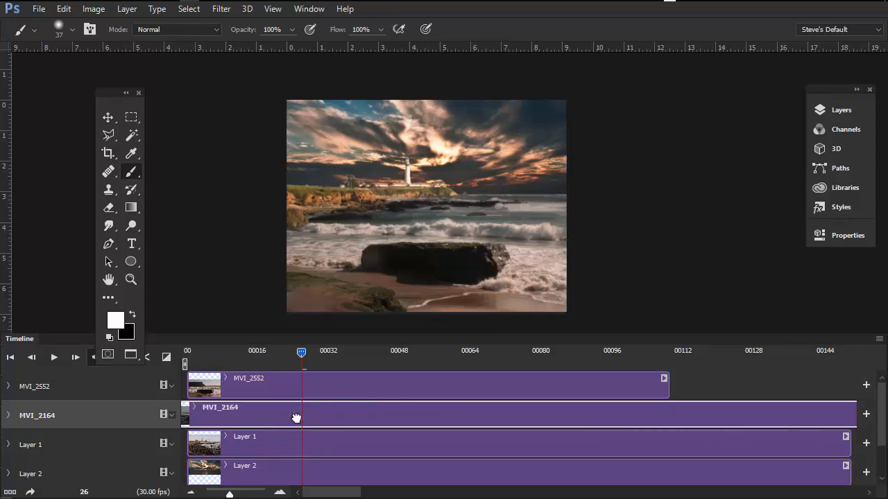
pyautogui.rightClick(296, 418)
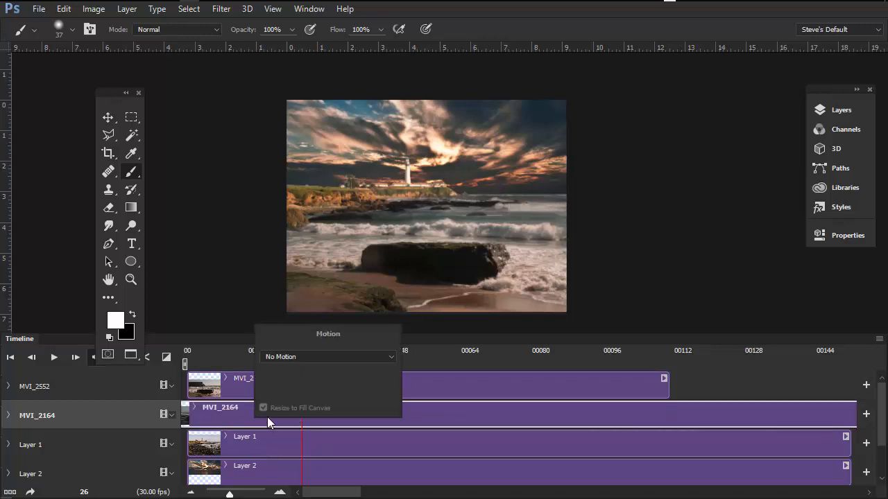
pyautogui.click(477, 414)
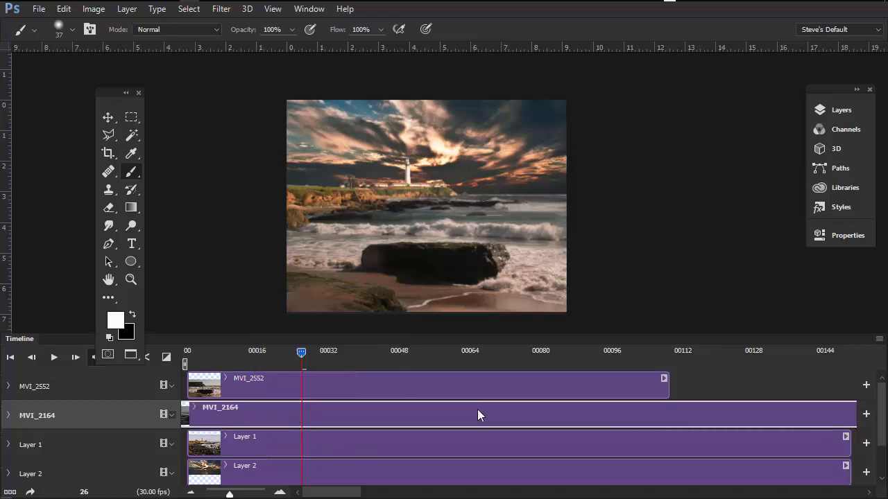
pyautogui.moveTo(386, 416); pyautogui.dragTo(410, 423)
pyautogui.rightClick(411, 423)
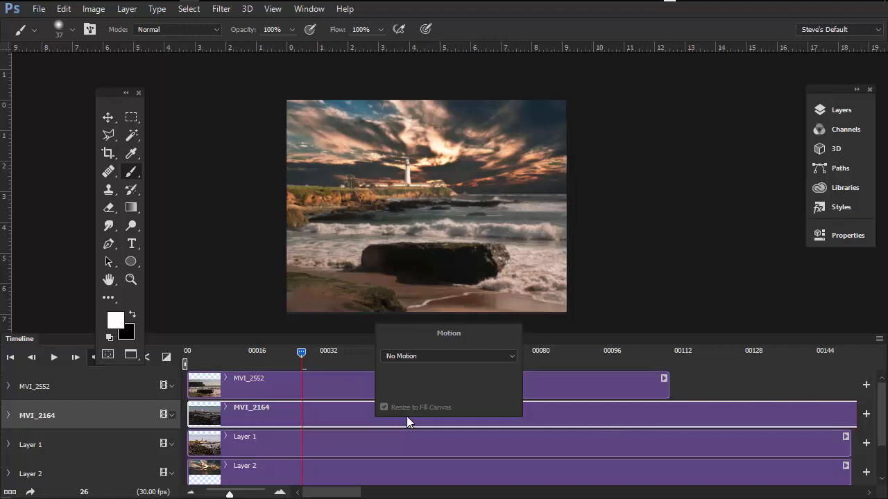
pyautogui.click(502, 319)
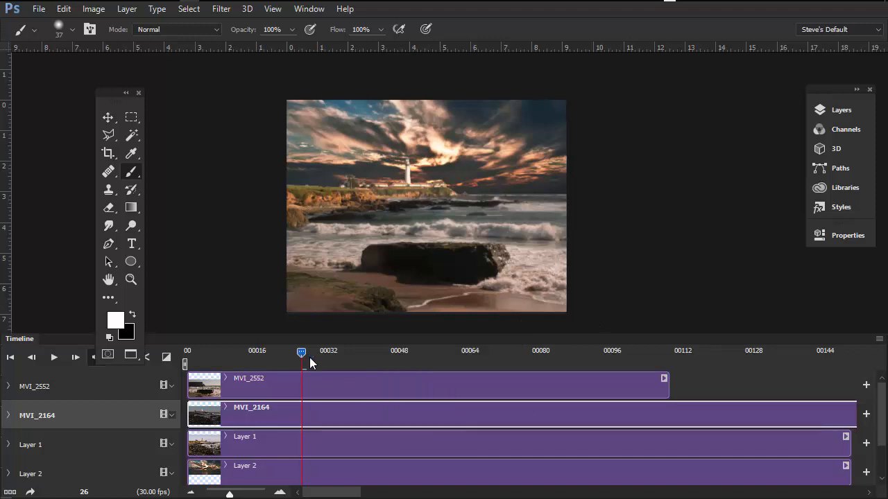
# - Preview the composite and scrub the timeline to frame 91 to check how the surf and ocean clips blend
pyautogui.press('space')
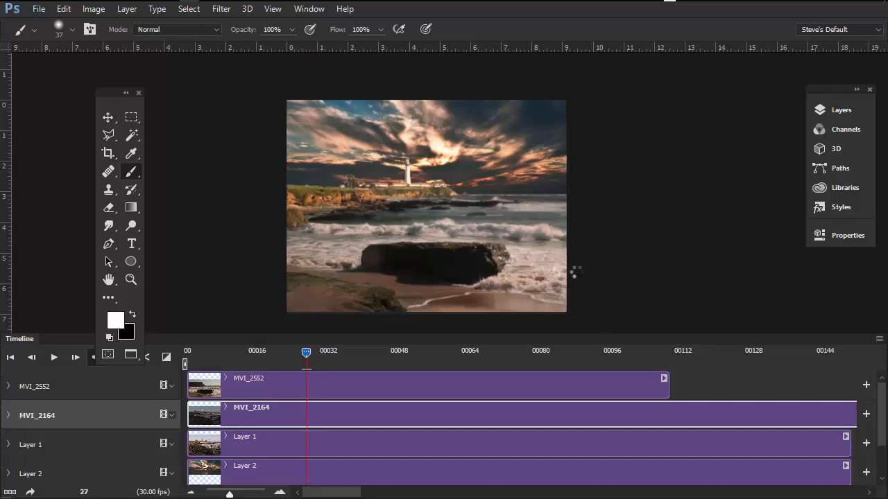
pyautogui.scroll(5, 543, 229)
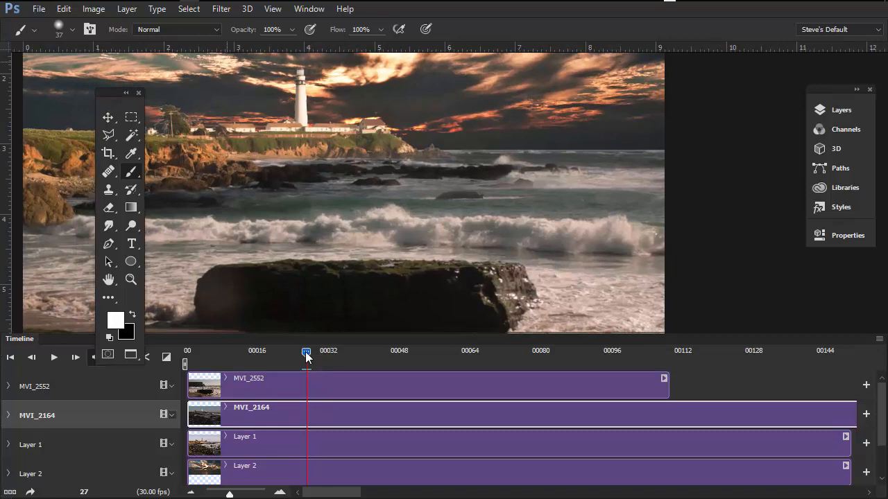
pyautogui.moveTo(305, 352); pyautogui.dragTo(591, 355)
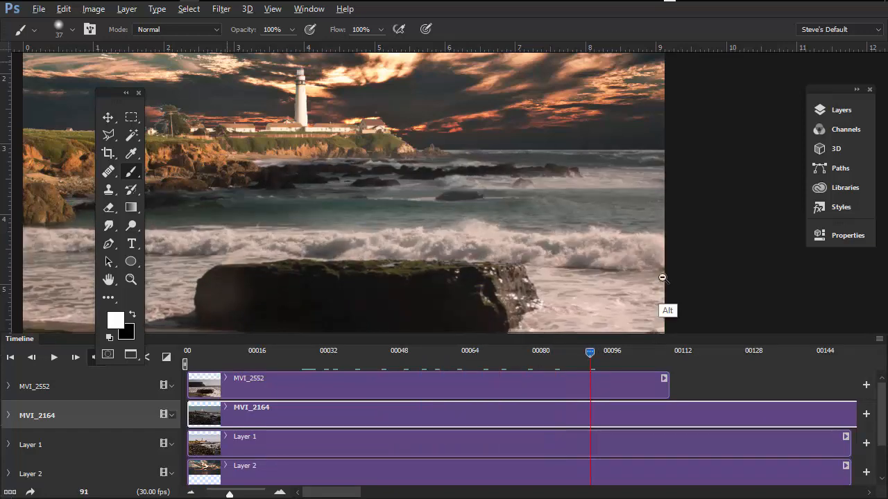
pyautogui.moveTo(657, 250); pyautogui.dragTo(608, 264)
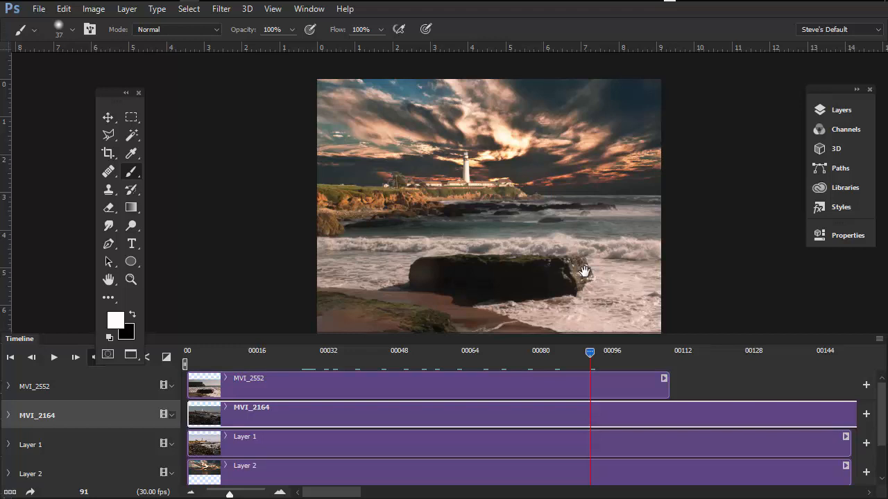
# - Choose the cloud-textured 314 px brush preset and enlarge it to 756 px
pyautogui.rightClick(376, 159)
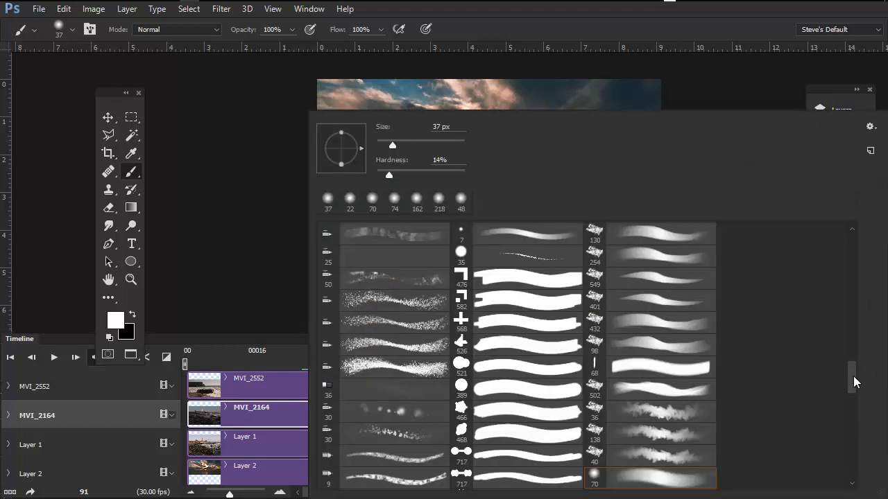
pyautogui.moveTo(852, 378)
pyautogui.mouseDown()
pyautogui.moveTo(855, 474)
pyautogui.moveTo(847, 476)
pyautogui.mouseUp()
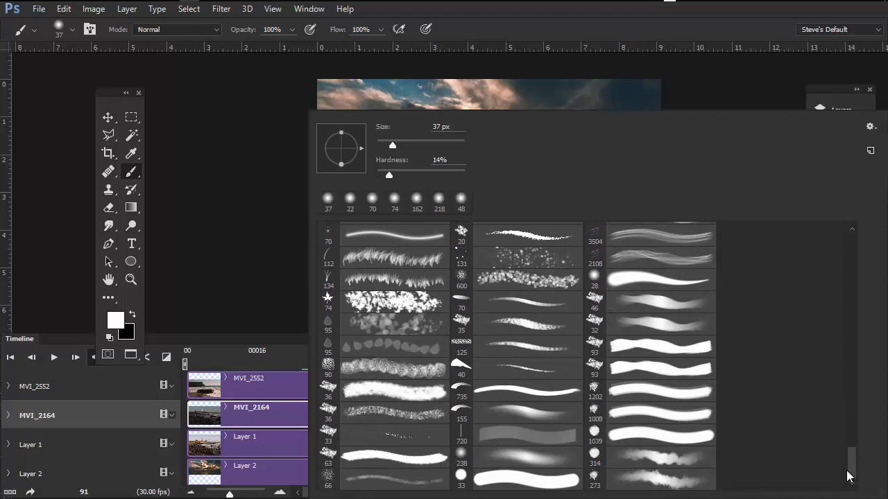
pyautogui.click(671, 460)
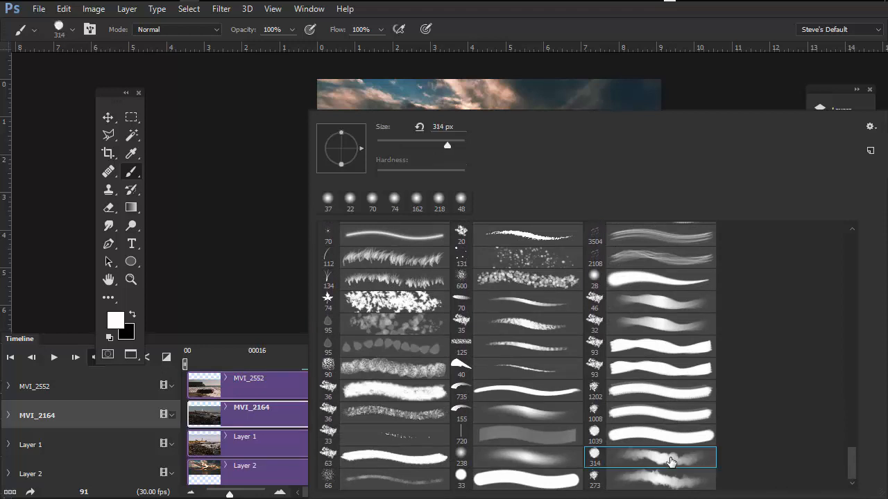
pyautogui.click(694, 40)
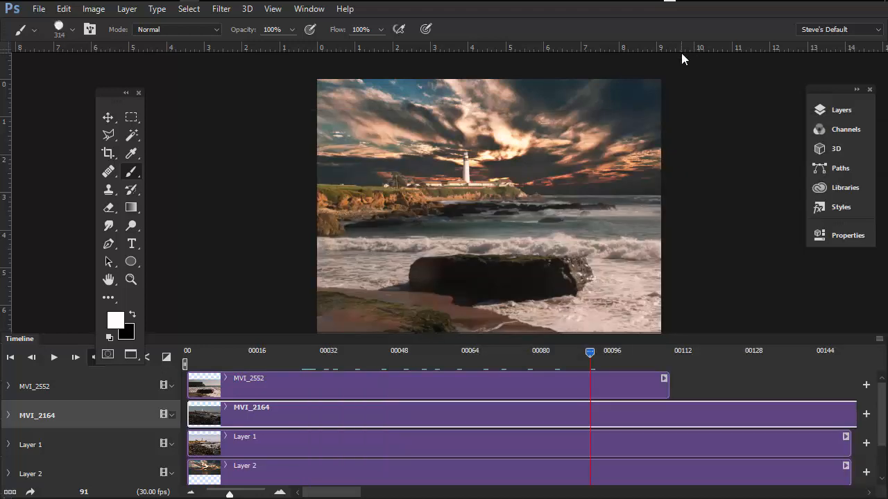
pyautogui.moveTo(451, 241); pyautogui.dragTo(474, 241)
# - Close the Timeline, then expand the Layers panel group and make it taller beside the image
pyautogui.rightClick(211, 341)
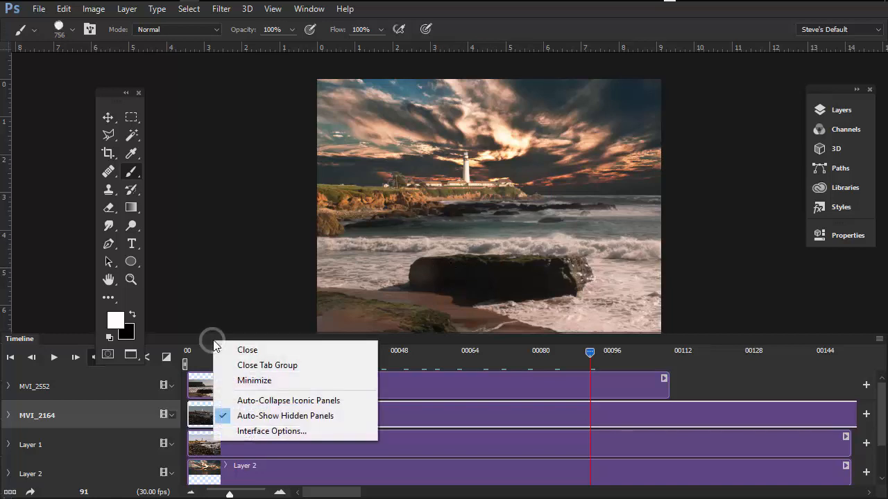
pyautogui.click(281, 364)
pyautogui.hotkey('ctrl', 'space')
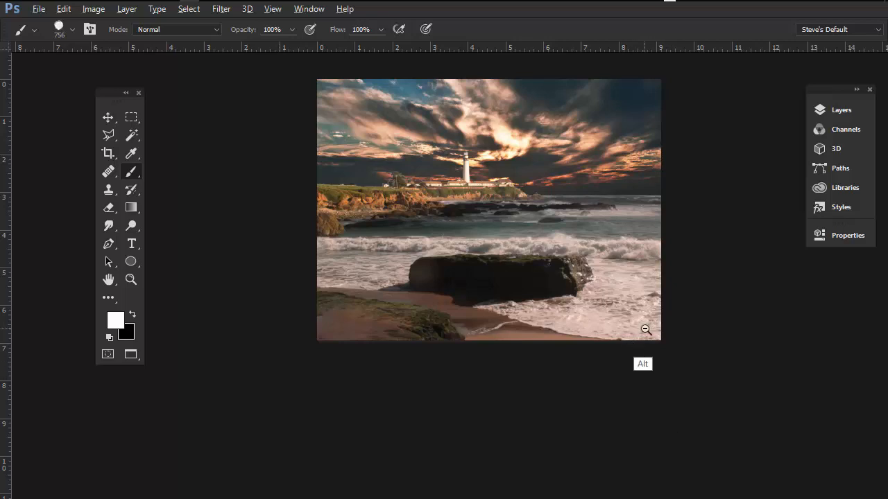
pyautogui.moveTo(642, 332); pyautogui.dragTo(631, 385)
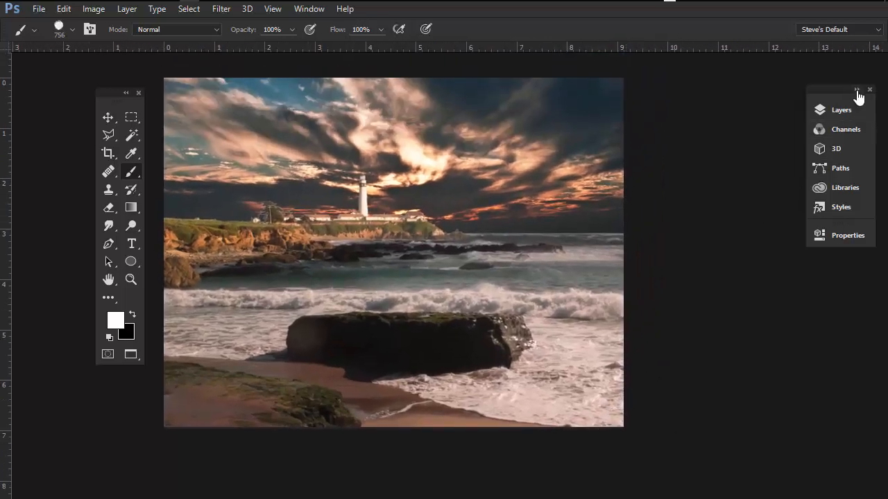
pyautogui.click(857, 89)
pyautogui.moveTo(832, 95); pyautogui.dragTo(696, 52)
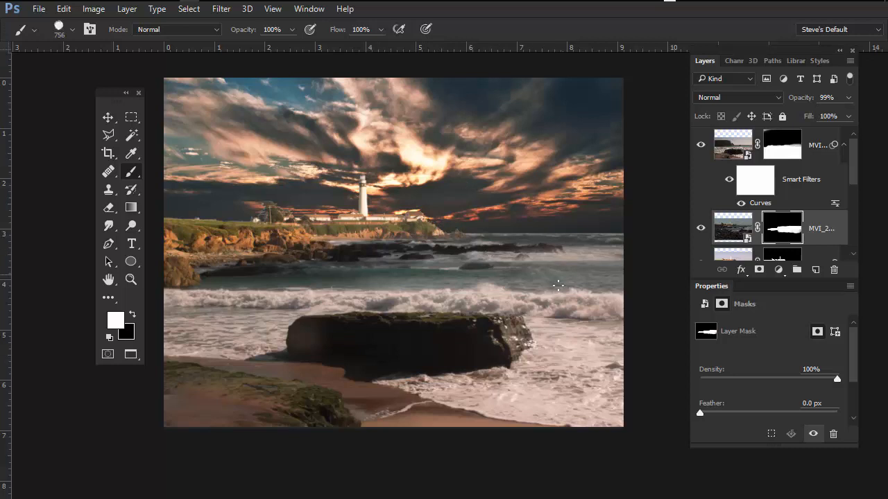
pyautogui.scroll(-1, 853, 178)
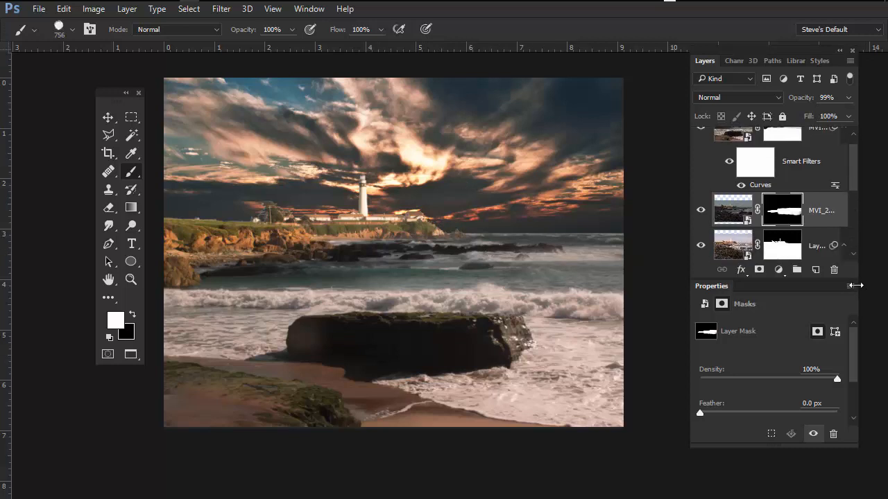
pyautogui.moveTo(852, 272); pyautogui.dragTo(860, 388)
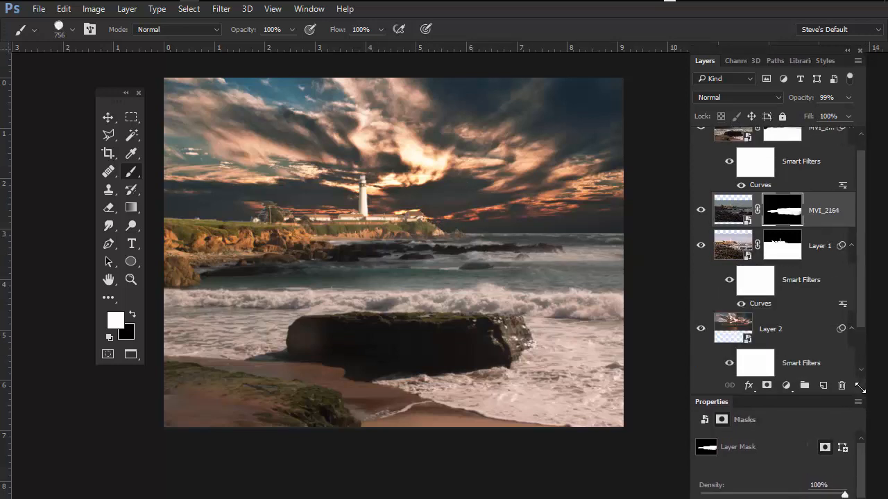
# - Add a new layer above the Layer 2 sky and paint white mist along the horizon with a 343 px textured brush
pyautogui.click(808, 328)
pyautogui.click(823, 386)
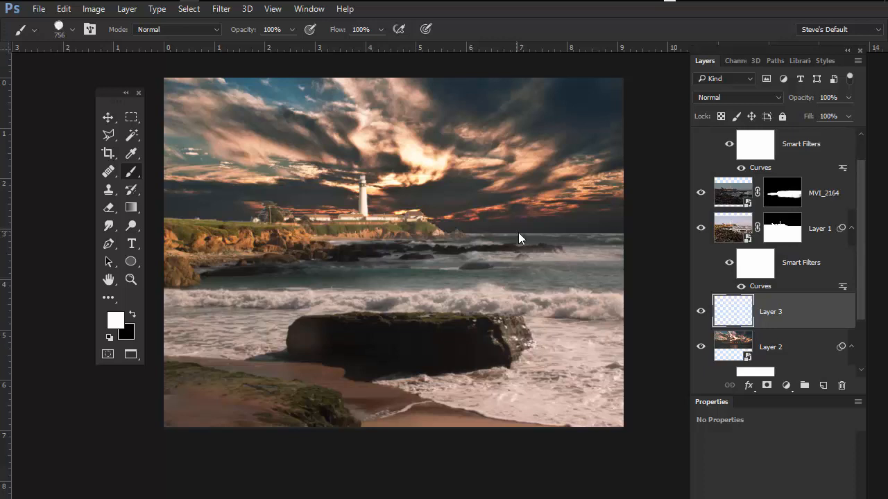
pyautogui.moveTo(518, 232); pyautogui.dragTo(481, 239)
pyautogui.moveTo(597, 232); pyautogui.dragTo(511, 251)
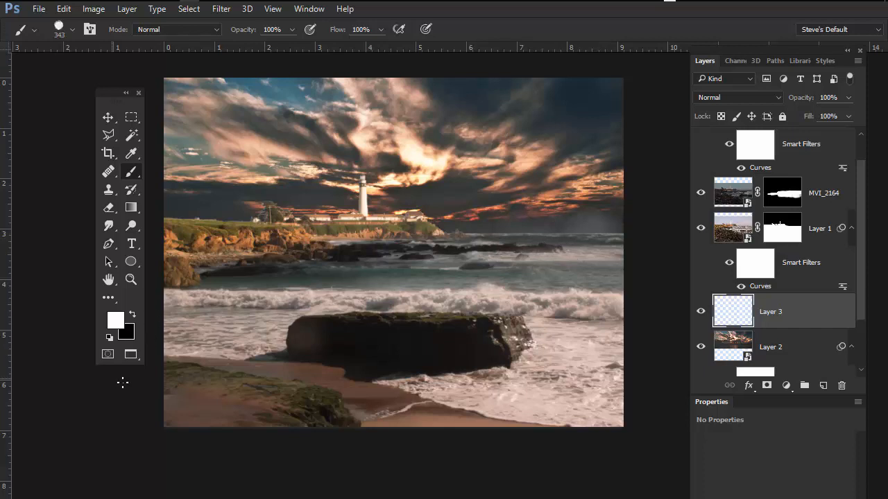
pyautogui.moveTo(556, 246); pyautogui.dragTo(433, 251)
pyautogui.moveTo(320, 246)
pyautogui.mouseDown()
pyautogui.moveTo(208, 222)
pyautogui.moveTo(167, 232)
pyautogui.moveTo(617, 249)
pyautogui.mouseUp()
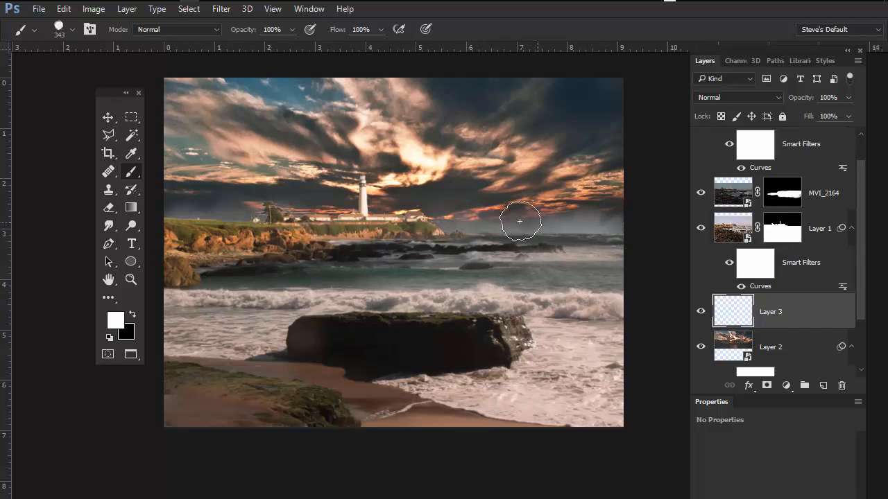
# - Build up the mist low over the open-sea horizon with a 145 px brush, adding fine spray at the waterline at 14 px
pyautogui.moveTo(607, 245)
pyautogui.mouseDown()
pyautogui.moveTo(589, 242)
pyautogui.moveTo(602, 242)
pyautogui.mouseUp()
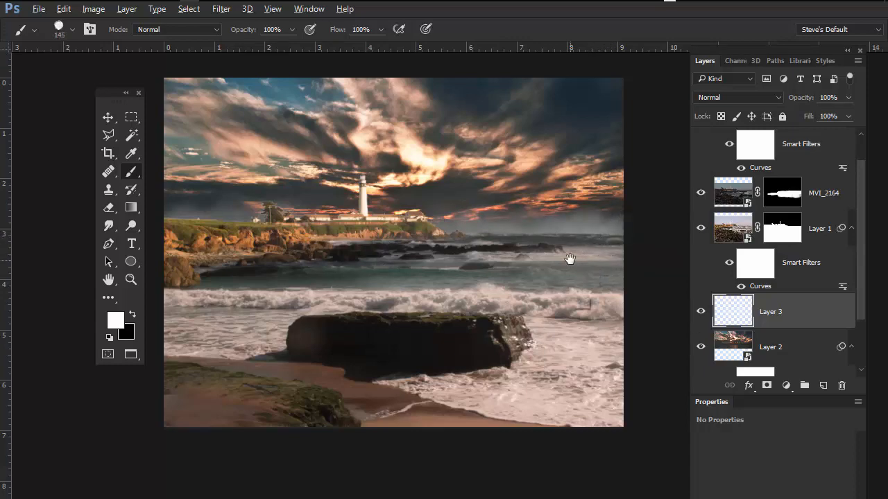
pyautogui.scroll(3, 575, 251)
pyautogui.scroll(2, 597, 246)
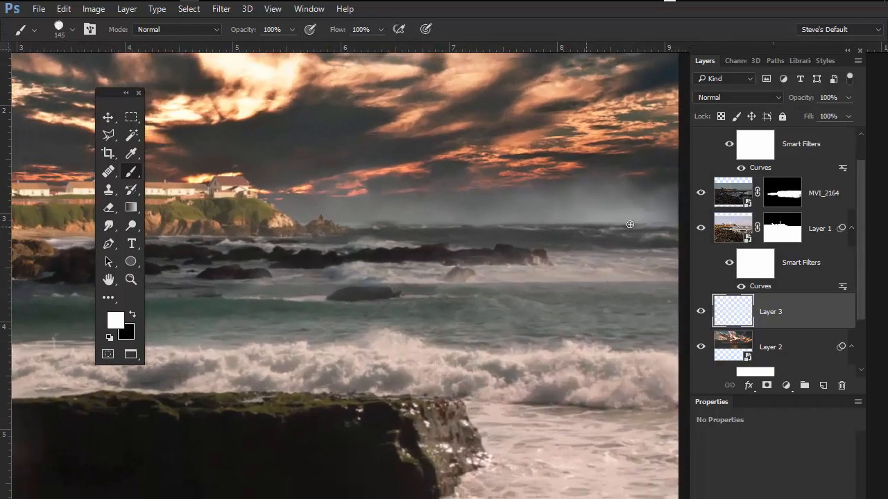
pyautogui.moveTo(548, 228); pyautogui.dragTo(518, 233)
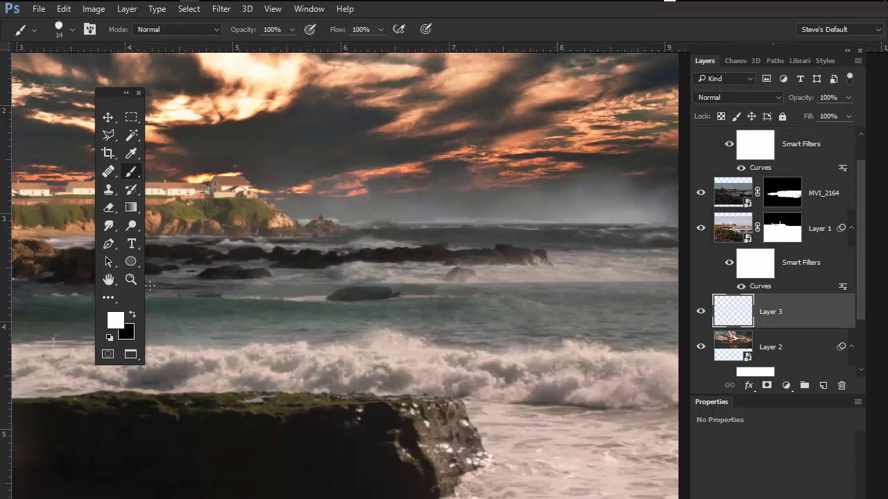
# - Paint extra sea spray at the open-sea end of the horizon with the textured brush at 43 px
pyautogui.scroll(-3, 554, 370)
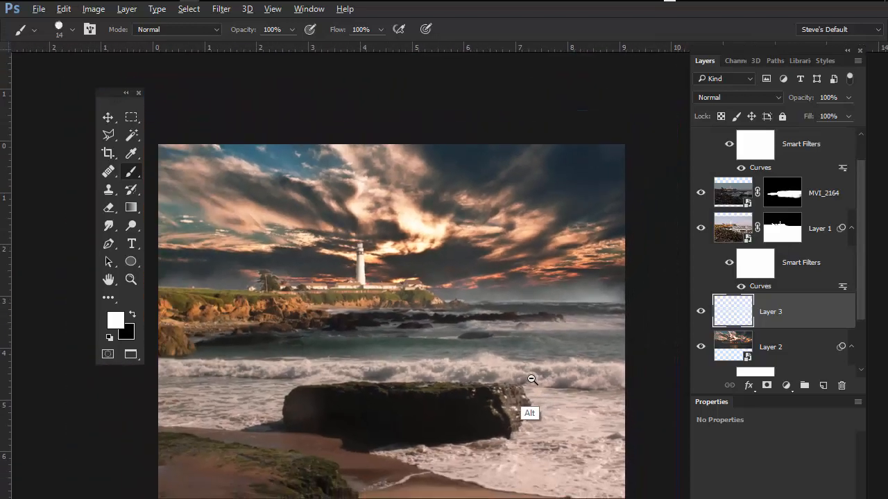
pyautogui.scroll(-3, 538, 384)
pyautogui.scroll(5, 541, 386)
pyautogui.scroll(-4, 541, 388)
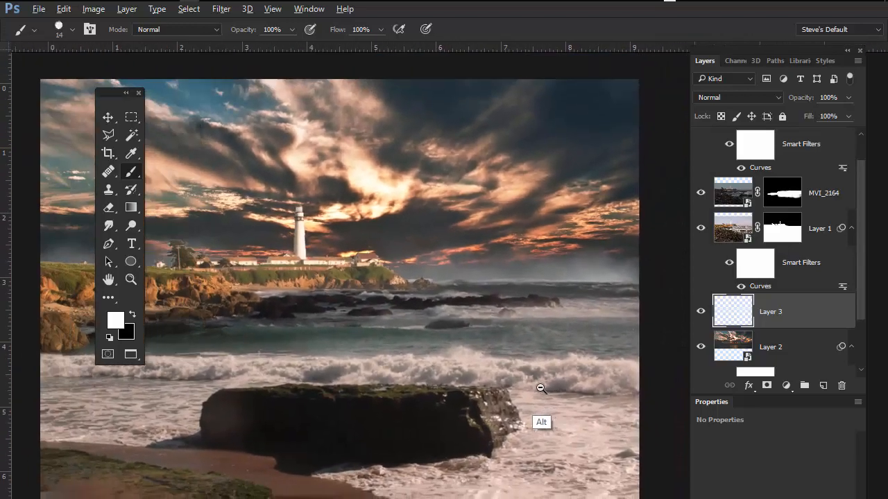
pyautogui.scroll(2, 545, 389)
pyautogui.scroll(2, 547, 389)
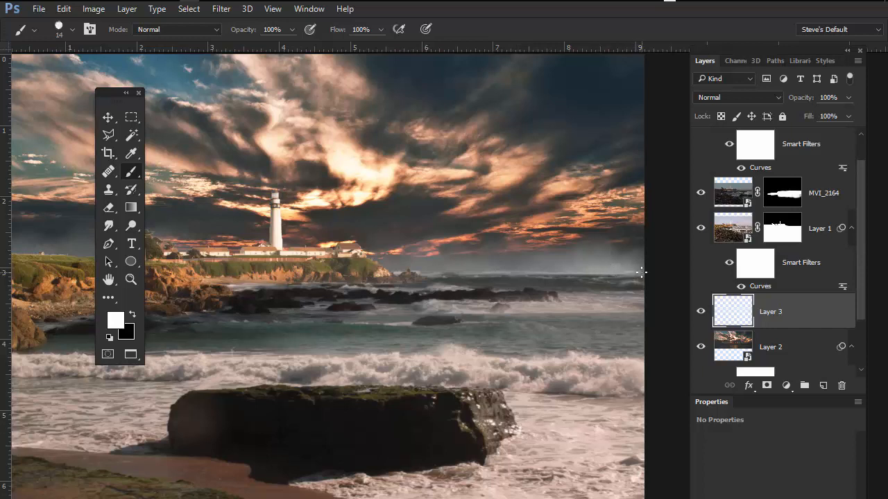
pyautogui.moveTo(621, 275); pyautogui.dragTo(629, 280)
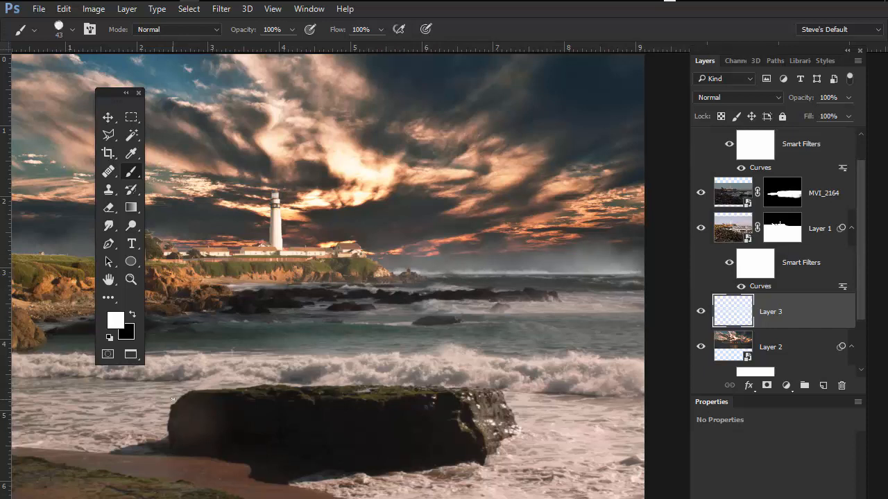
pyautogui.moveTo(570, 351); pyautogui.dragTo(531, 359)
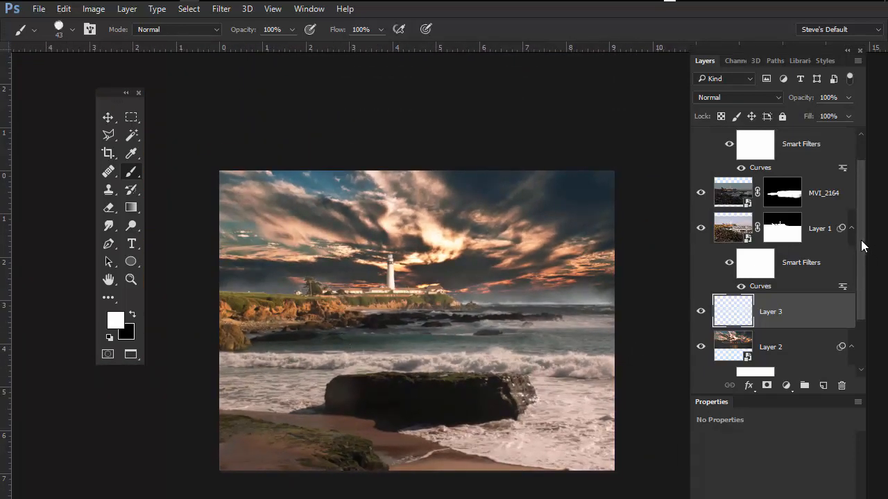
# - Add a new layer above the MVI_2552 clip and paint white mist across the sea and shoreline with a 380 px textured brush
pyautogui.moveTo(862, 237); pyautogui.dragTo(860, 152)
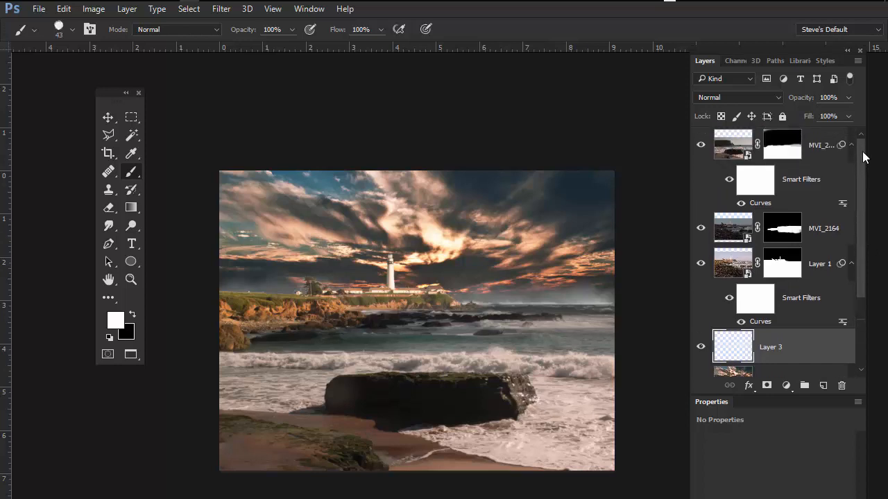
pyautogui.click(736, 144)
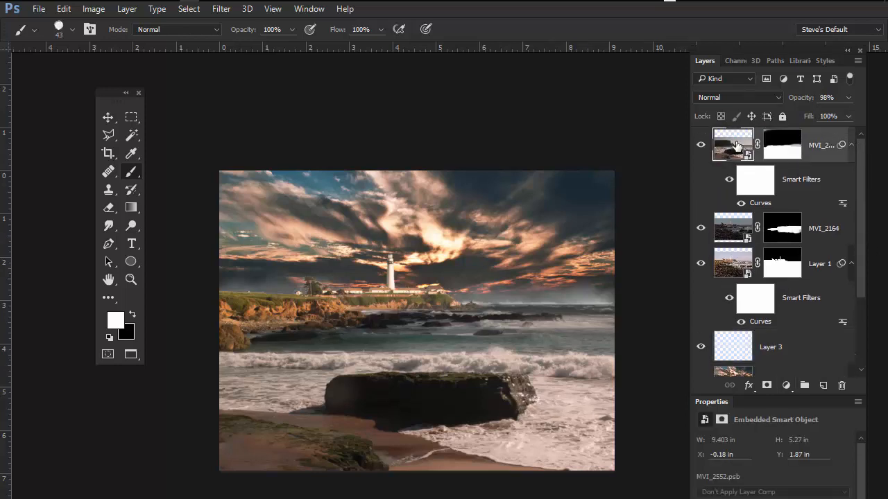
pyautogui.click(822, 386)
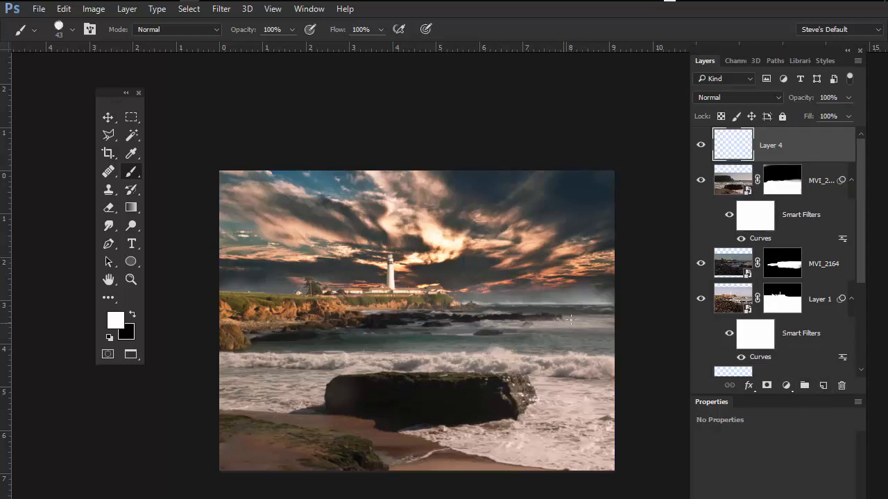
pyautogui.moveTo(566, 319)
pyautogui.mouseDown()
pyautogui.moveTo(593, 324)
pyautogui.moveTo(437, 340)
pyautogui.moveTo(281, 335)
pyautogui.moveTo(233, 347)
pyautogui.moveTo(201, 389)
pyautogui.moveTo(391, 337)
pyautogui.moveTo(649, 344)
pyautogui.moveTo(460, 352)
pyautogui.moveTo(249, 341)
pyautogui.mouseUp()
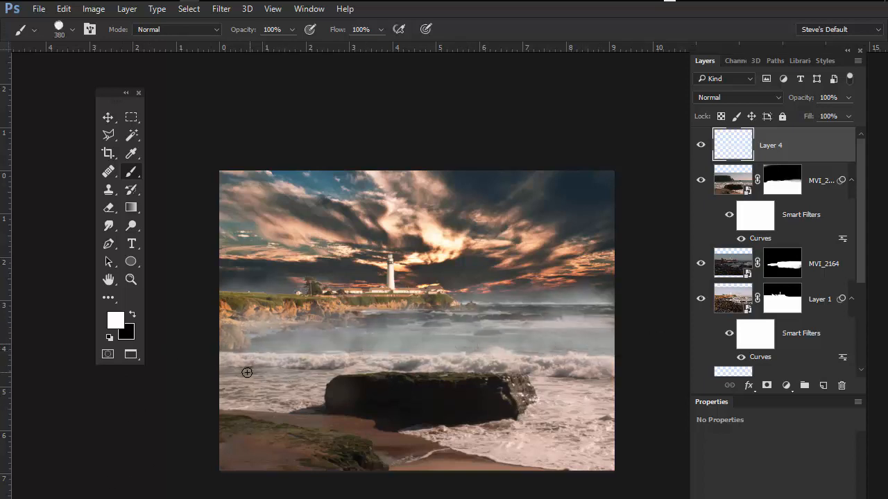
pyautogui.moveTo(247, 372)
pyautogui.mouseDown()
pyautogui.moveTo(430, 347)
pyautogui.moveTo(555, 371)
pyautogui.mouseUp()
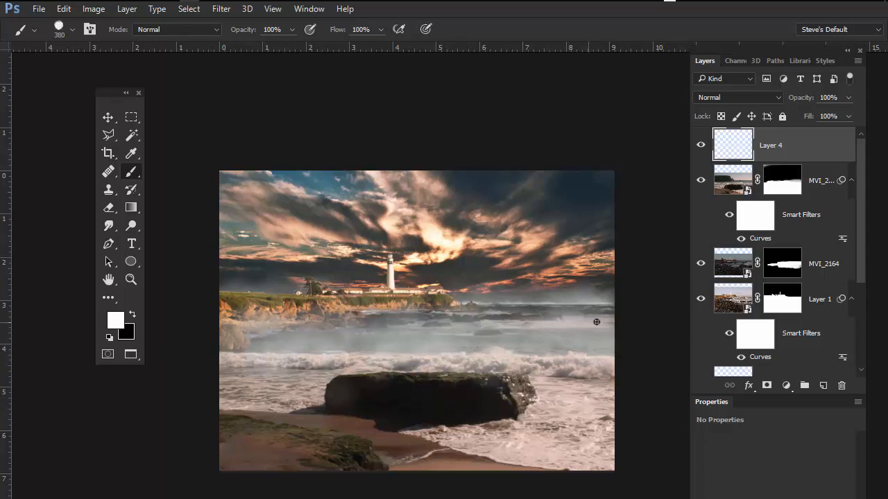
pyautogui.moveTo(613, 316)
pyautogui.mouseDown()
pyautogui.moveTo(487, 328)
pyautogui.moveTo(426, 312)
pyautogui.moveTo(337, 325)
pyautogui.moveTo(310, 311)
pyautogui.moveTo(228, 320)
pyautogui.moveTo(439, 312)
pyautogui.moveTo(666, 333)
pyautogui.mouseUp()
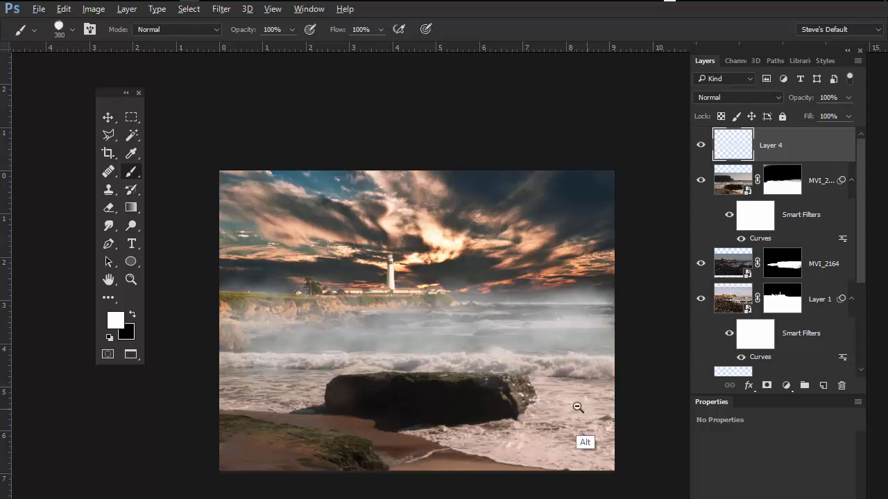
# - Stretch the mist on Layer 4 horizontally to about 604% width with Free Transform, extending it far beyond both sides of the canvas
pyautogui.scroll(-2, 576, 423)
pyautogui.moveTo(554, 423)
pyautogui.mouseDown()
pyautogui.moveTo(509, 400)
pyautogui.moveTo(478, 337)
pyautogui.mouseUp()
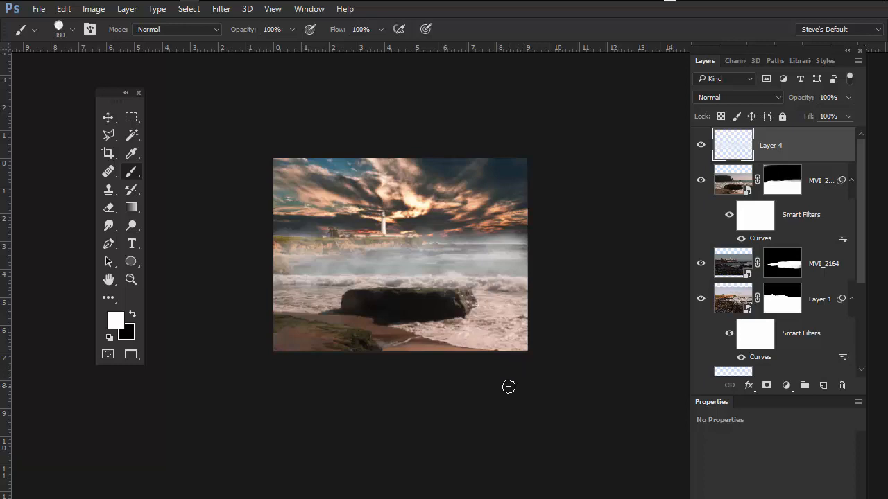
pyautogui.hotkey('ctrl', 't')
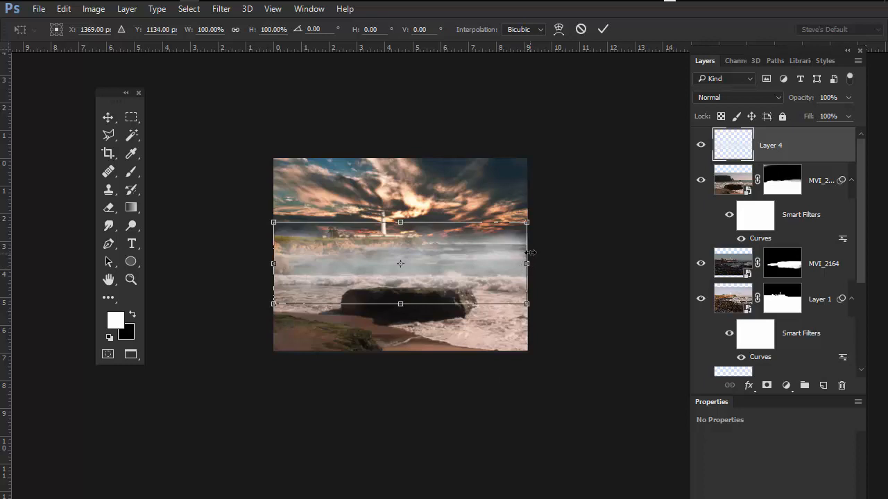
pyautogui.press('alt')
pyautogui.moveTo(527, 263); pyautogui.dragTo(534, 263)
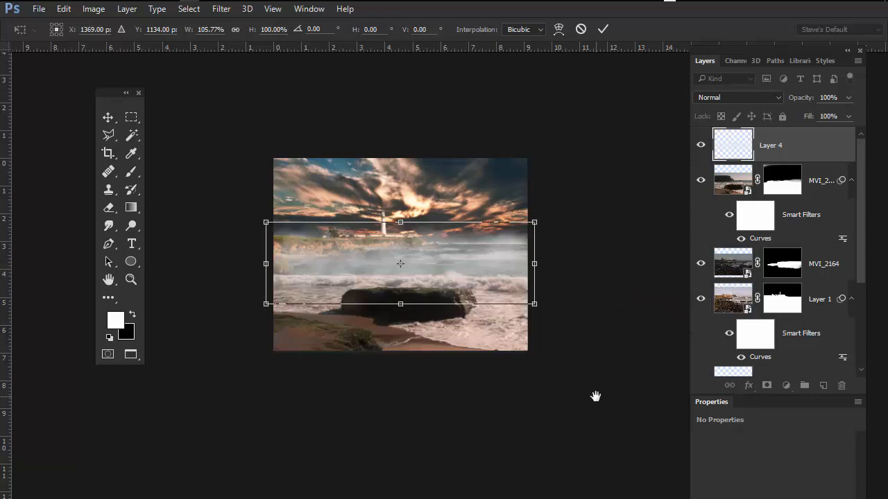
pyautogui.moveTo(595, 395); pyautogui.dragTo(476, 398)
pyautogui.moveTo(407, 270); pyautogui.dragTo(413, 268)
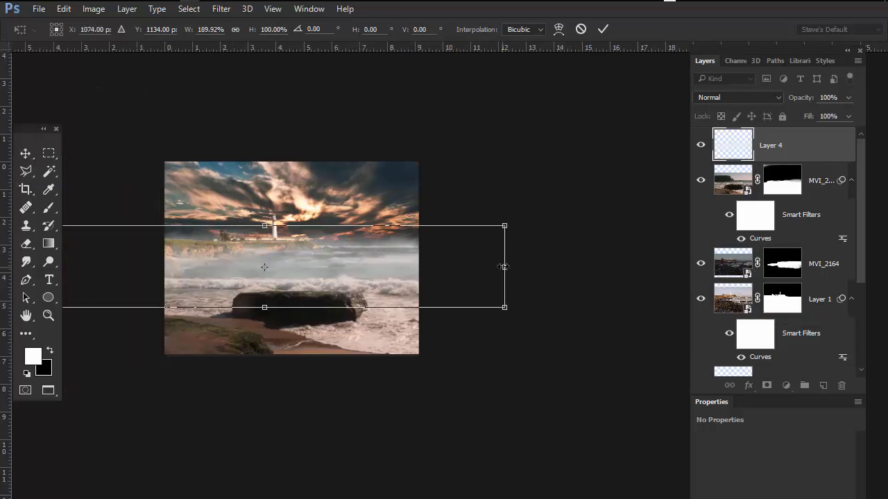
pyautogui.moveTo(504, 267); pyautogui.dragTo(860, 286)
pyautogui.keyDown('alt'); pyautogui.click(577, 403); pyautogui.keyUp('alt')
pyautogui.scroll(-4, 577, 403)
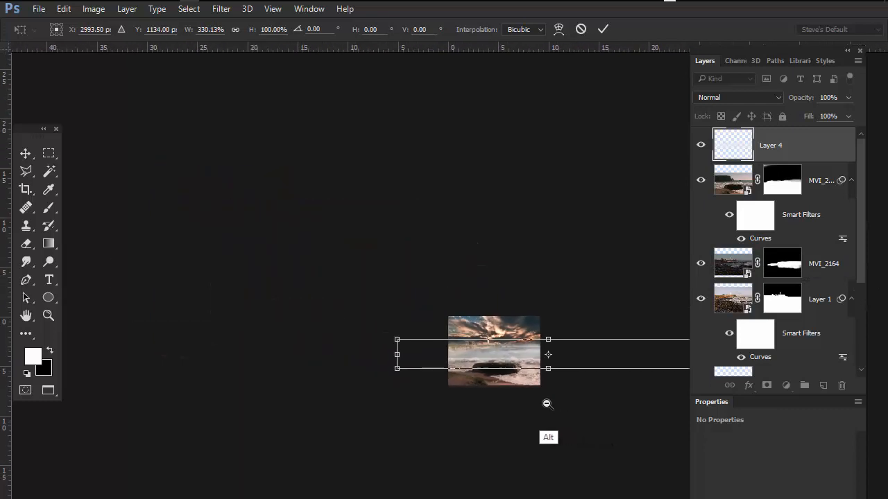
pyautogui.moveTo(420, 358); pyautogui.dragTo(192, 358)
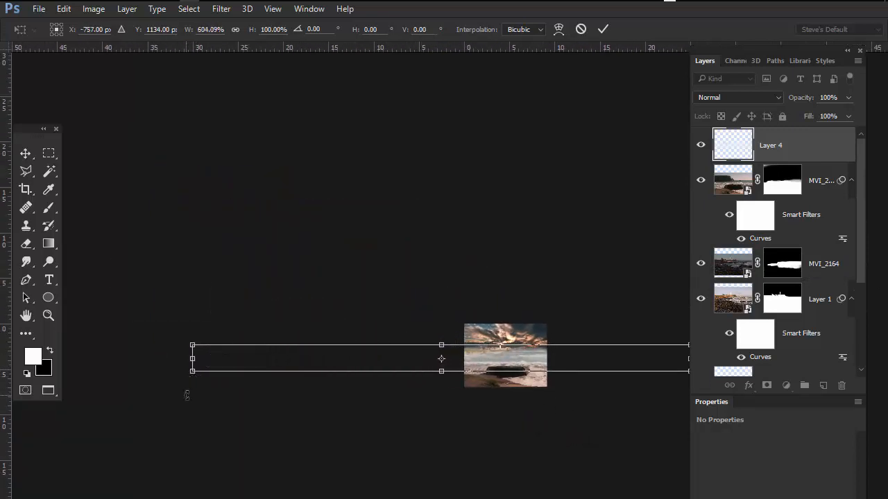
pyautogui.press('b')
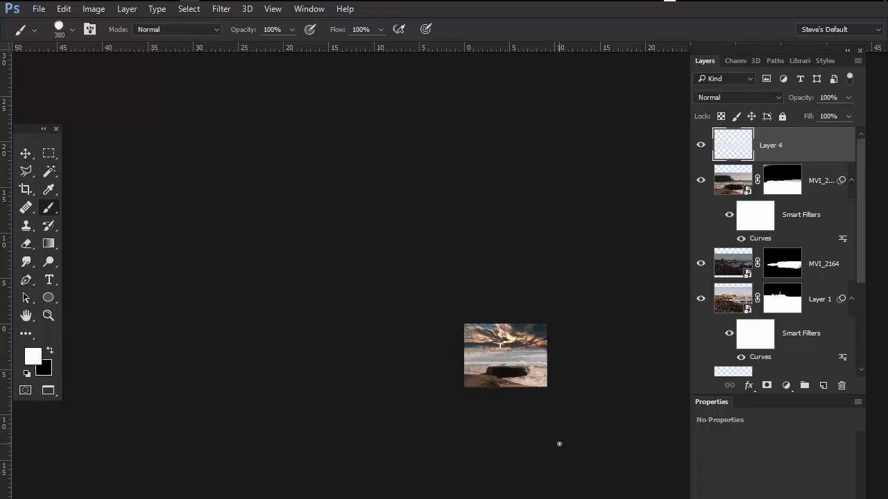
# - Move the stretched mist on Layer 4 horizontally until its left end sits just outside the canvas's left edge
pyautogui.press('v')
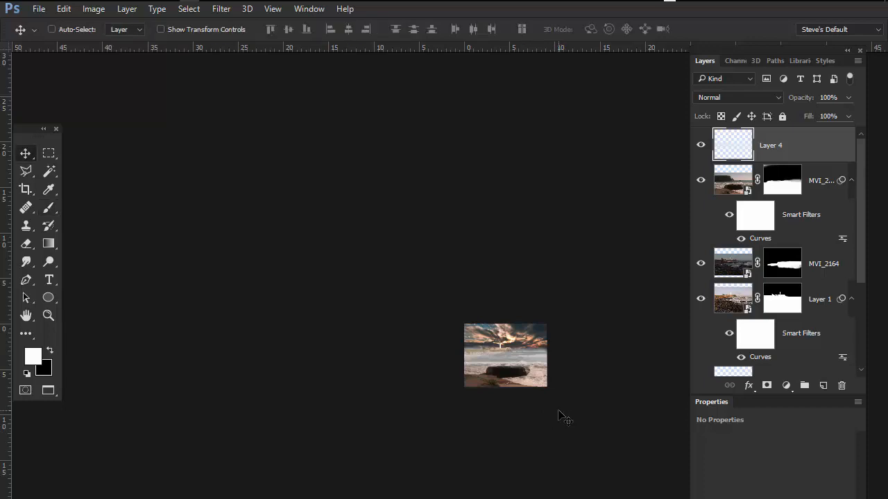
pyautogui.hotkey('ctrl', 't')
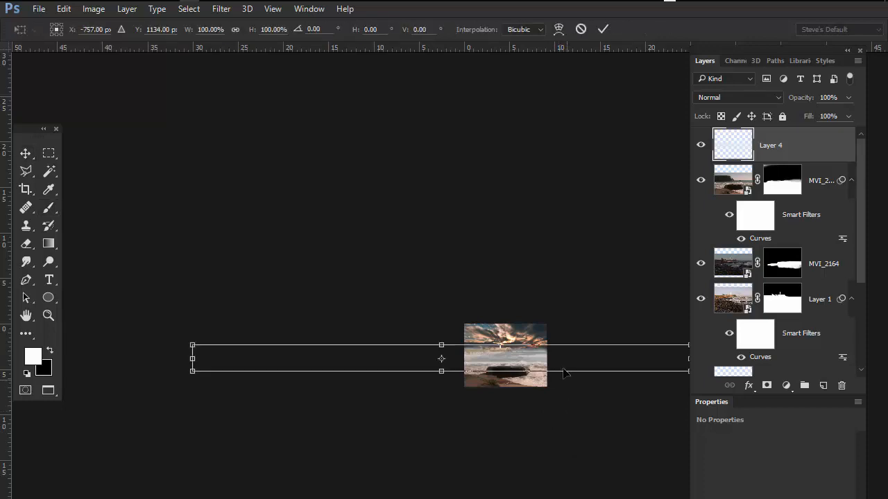
pyautogui.keyDown('alt'); pyautogui.keyDown('shift'); pyautogui.click(318, 360); pyautogui.keyUp('shift'); pyautogui.keyUp('alt')
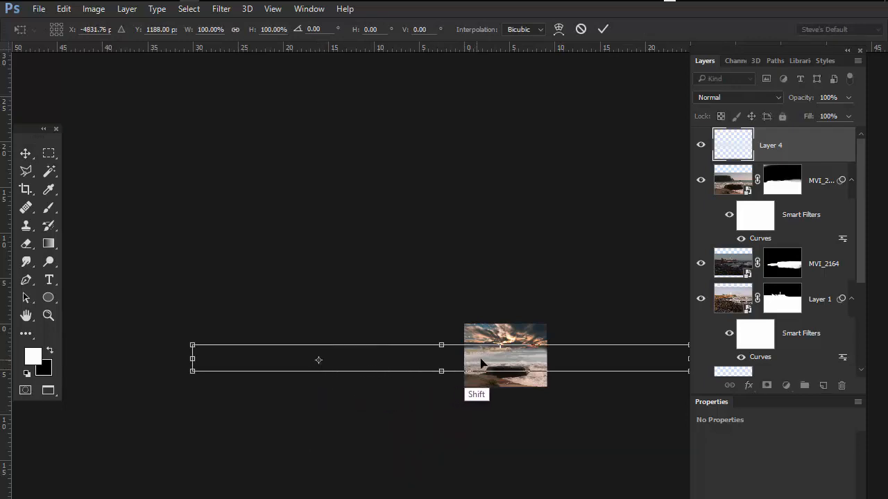
pyautogui.moveTo(578, 363); pyautogui.dragTo(727, 362)
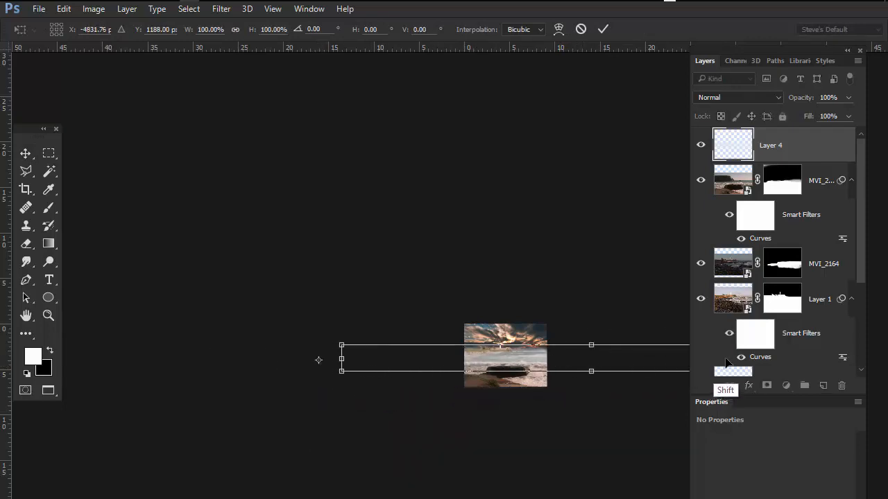
pyautogui.moveTo(401, 375); pyautogui.dragTo(503, 373)
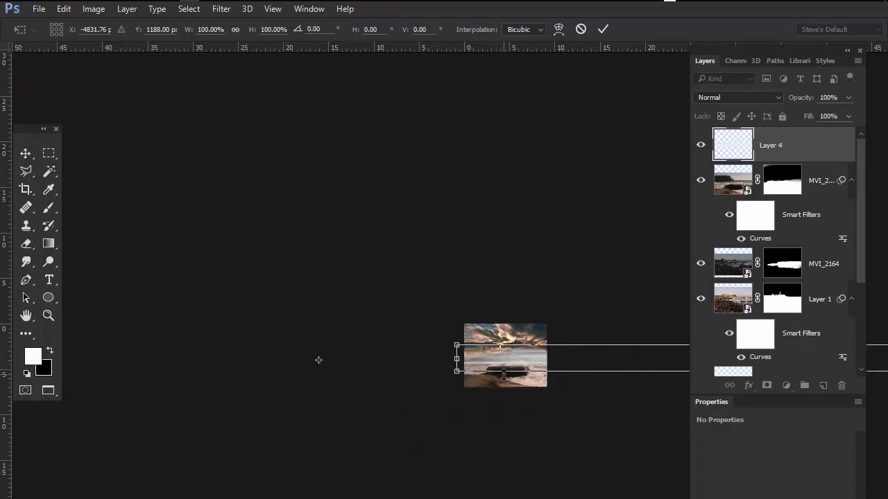
pyautogui.press('Return')
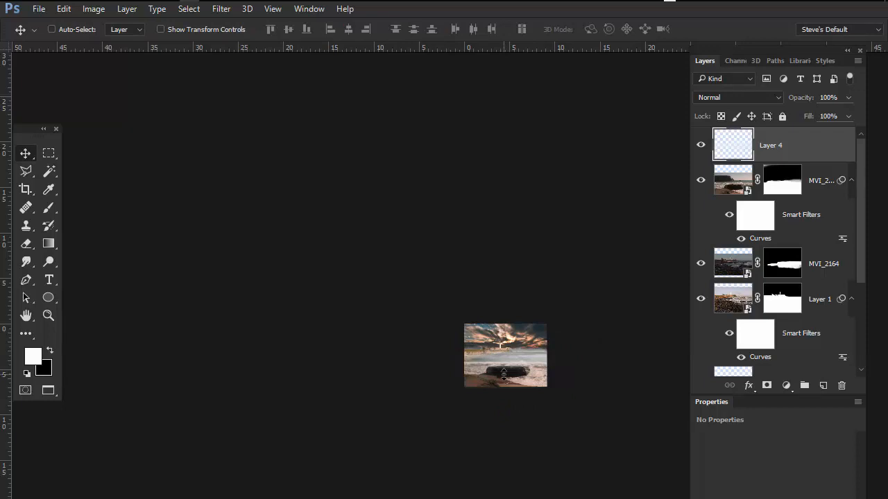
pyautogui.hotkey('ctrl', '0')
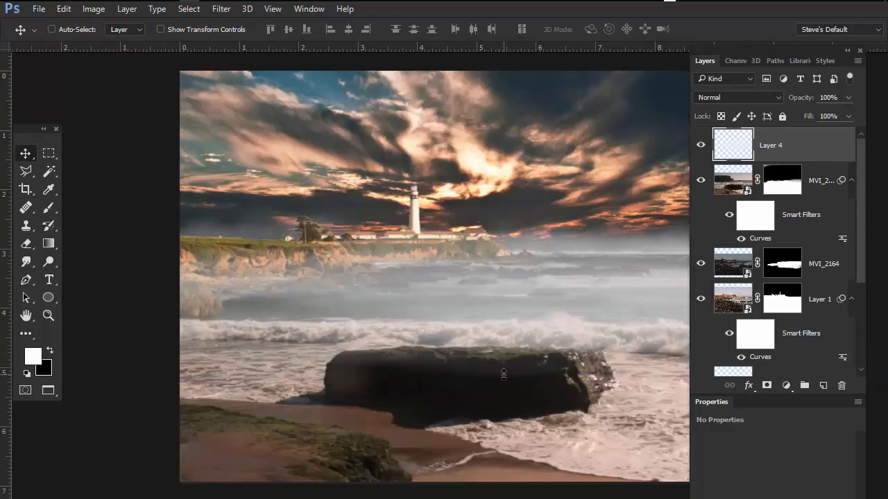
# - Show the Timeline, return the playhead to frame 0 and move the Layer 4 clip to start there
pyautogui.moveTo(630, 317); pyautogui.dragTo(613, 320)
pyautogui.press('ctrl')
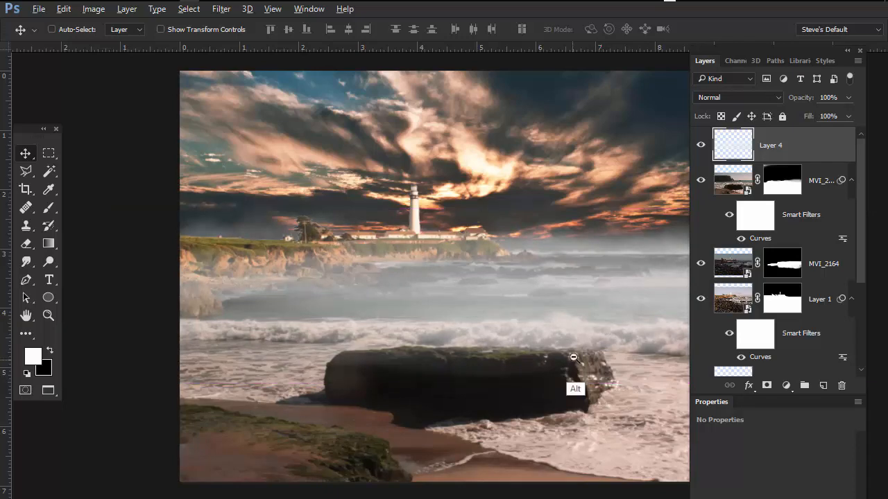
pyautogui.moveTo(604, 345); pyautogui.dragTo(494, 285)
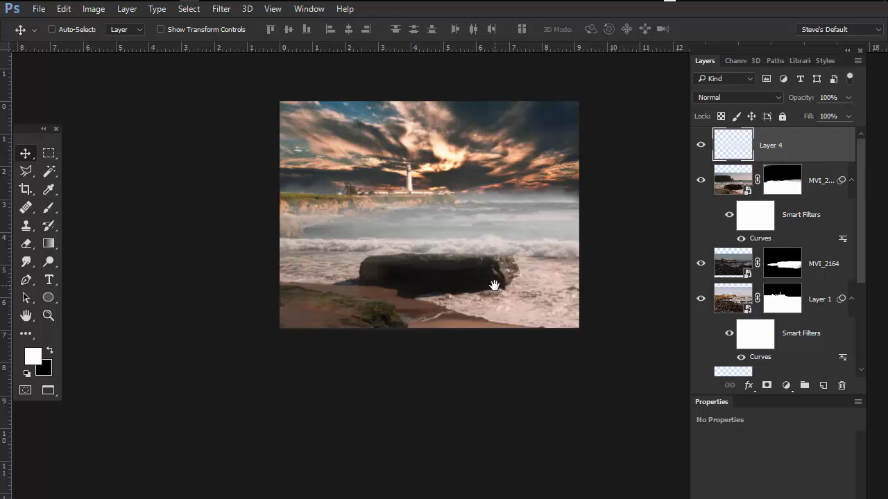
pyautogui.click(311, 9)
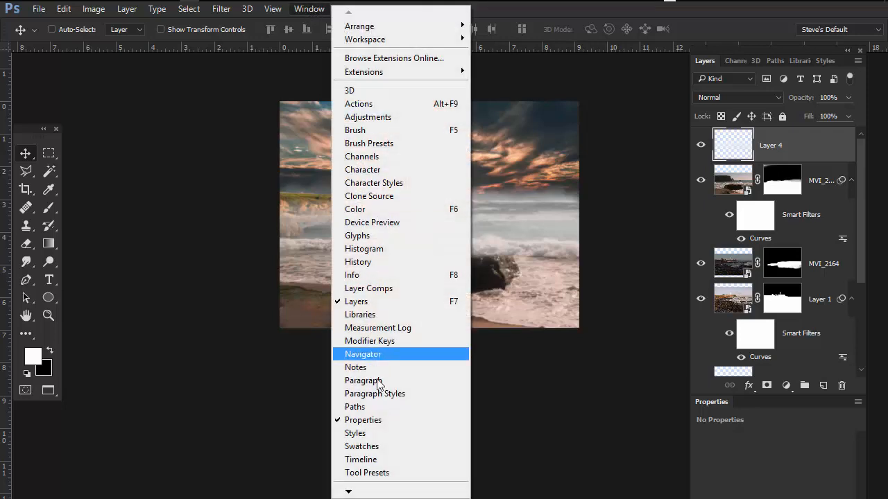
pyautogui.click(376, 460)
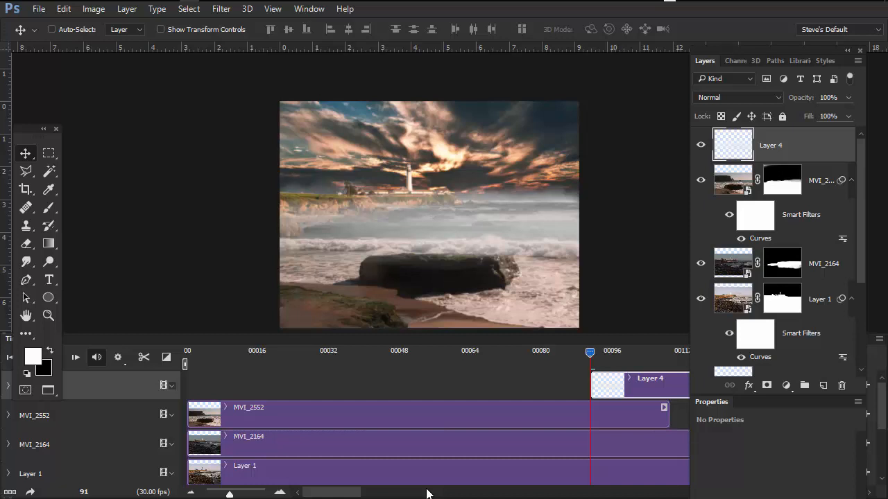
pyautogui.moveTo(590, 352); pyautogui.dragTo(585, 352)
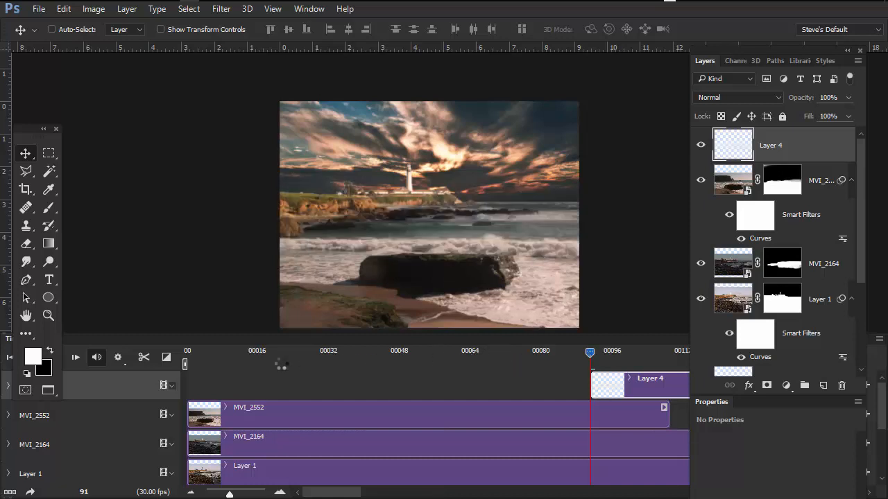
pyautogui.moveTo(216, 358); pyautogui.dragTo(186, 356)
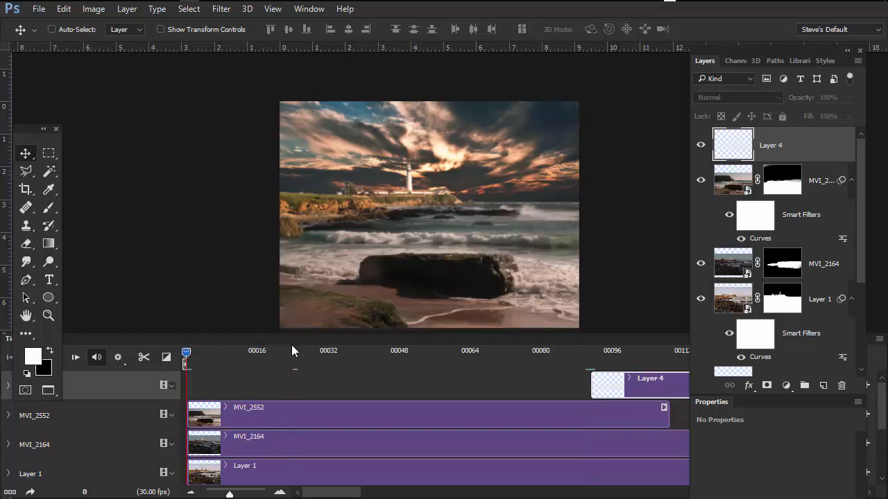
pyautogui.moveTo(652, 383); pyautogui.dragTo(266, 385)
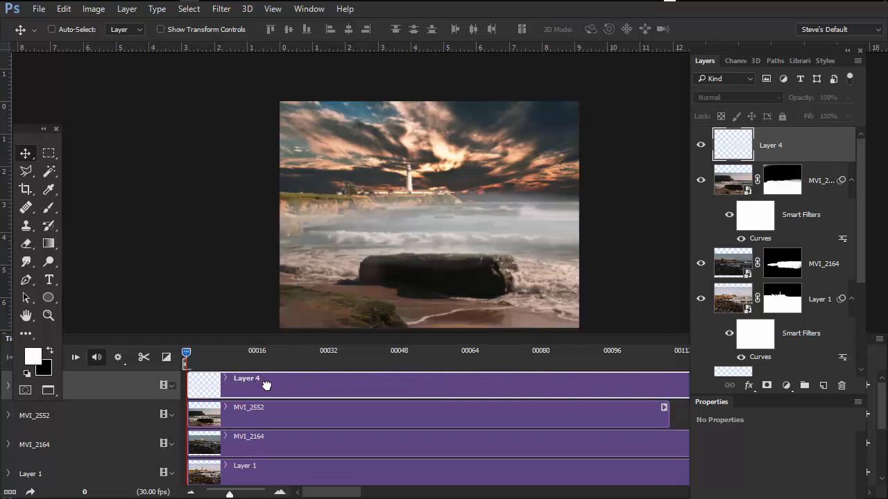
pyautogui.rightClick(264, 387)
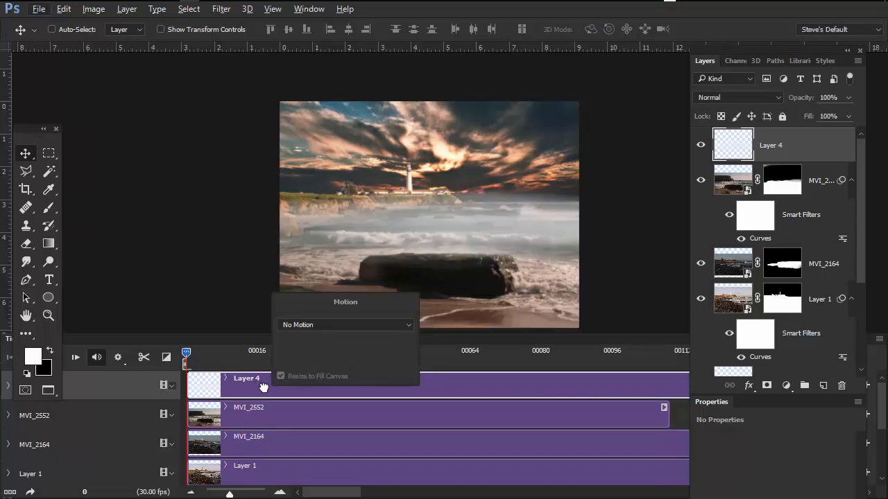
pyautogui.click(239, 241)
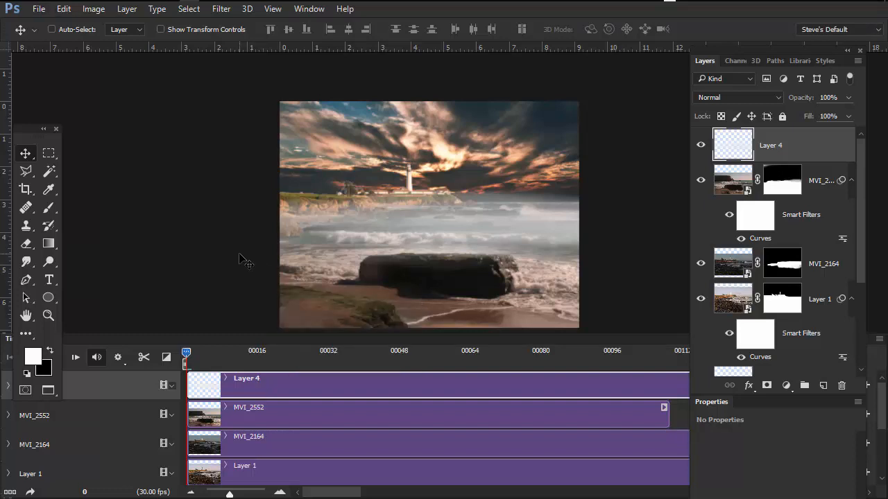
pyautogui.rightClick(174, 387)
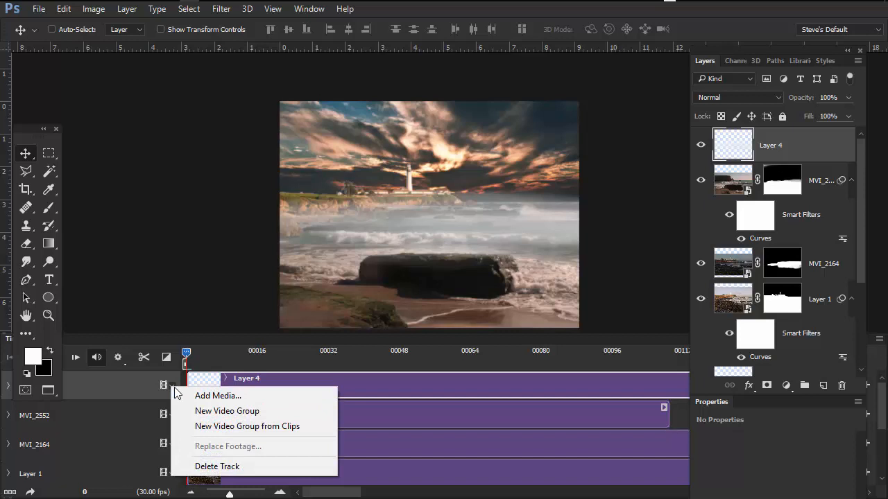
pyautogui.click(110, 396)
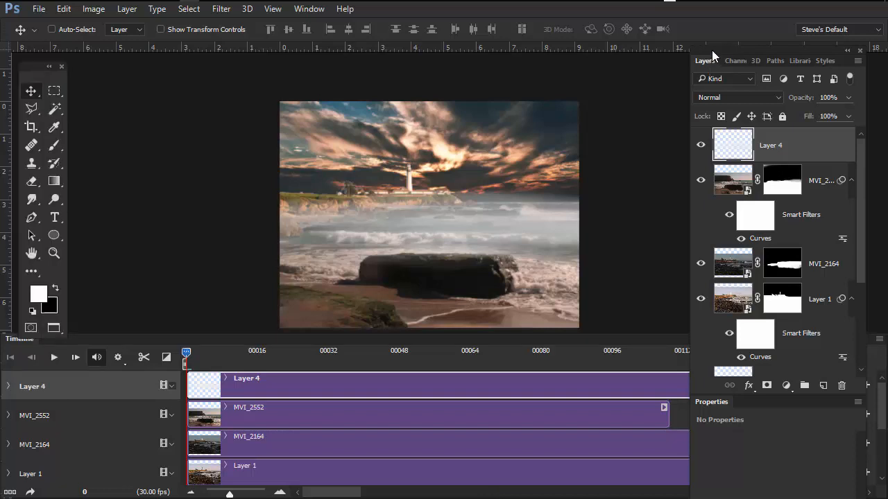
# - Collapse the Layers panel group to icons and move the floating toolbox clear of the Timeline
pyautogui.doubleClick(712, 50)
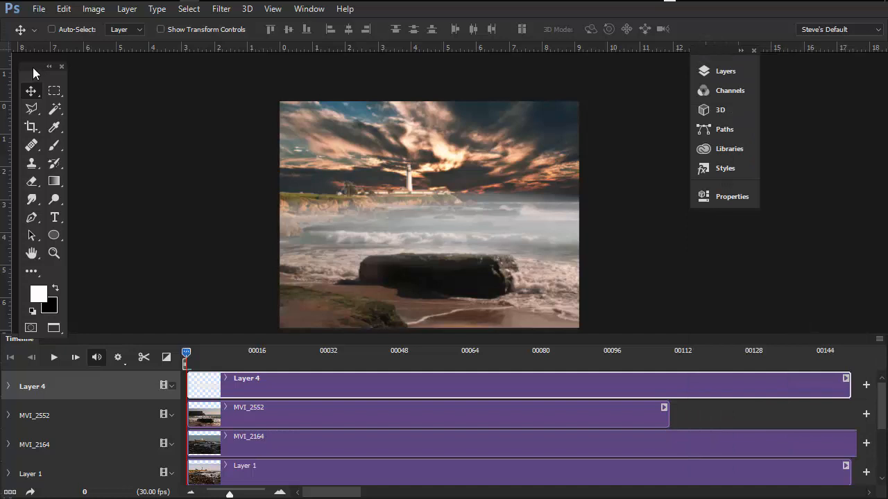
pyautogui.moveTo(32, 64); pyautogui.dragTo(42, 52)
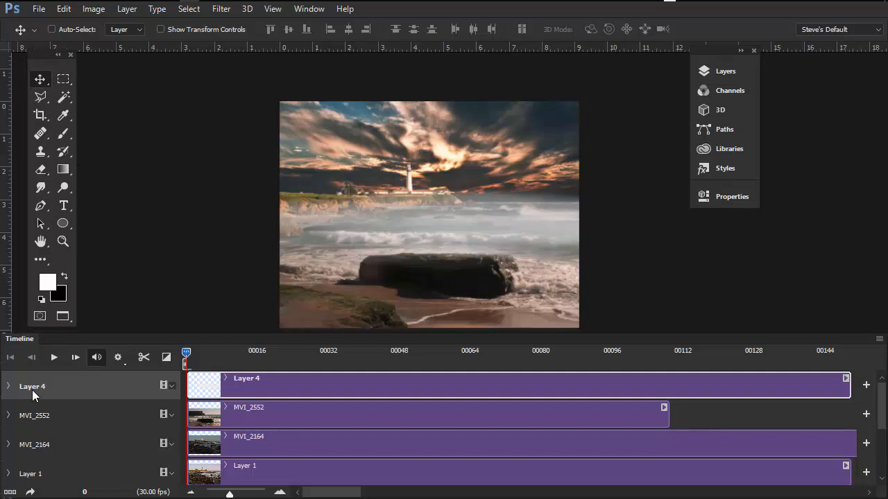
# - Rename Layer 4 as fog and collapse the layer list again
pyautogui.click(724, 70)
pyautogui.click(724, 71)
pyautogui.click(724, 70)
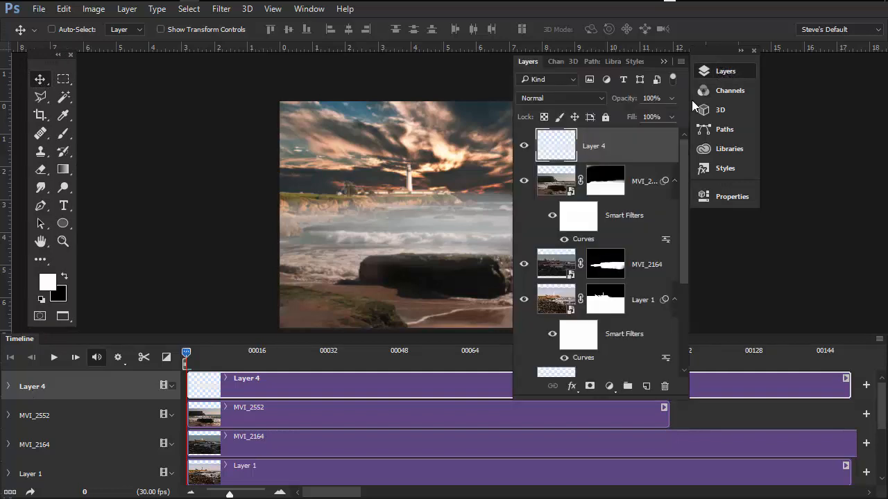
pyautogui.doubleClick(594, 146)
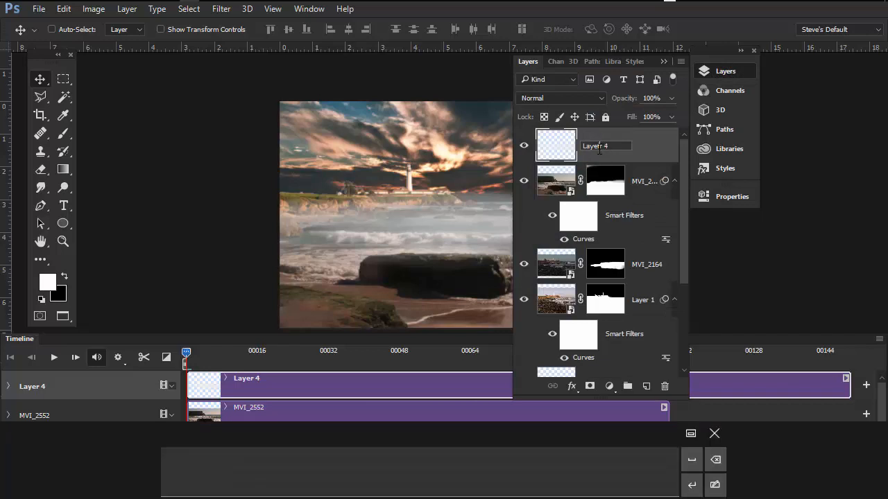
pyautogui.write('fo')
pyautogui.press('Return')
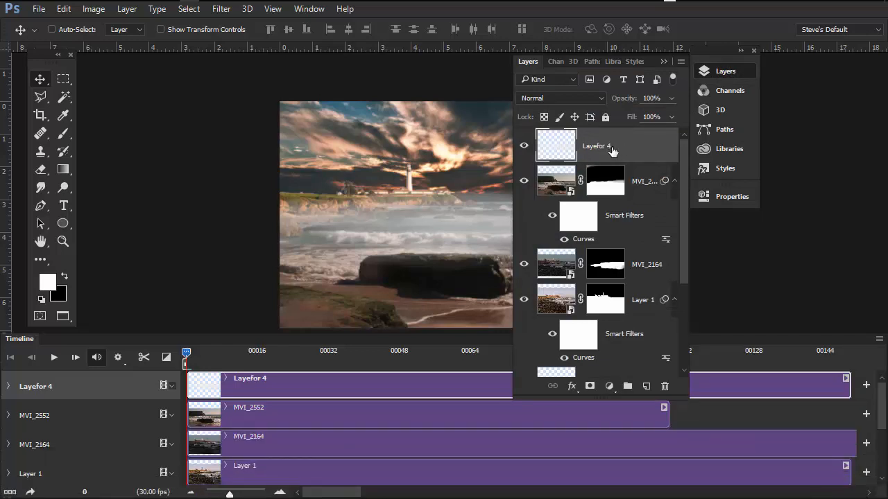
pyautogui.doubleClick(613, 149)
pyautogui.write('fog')
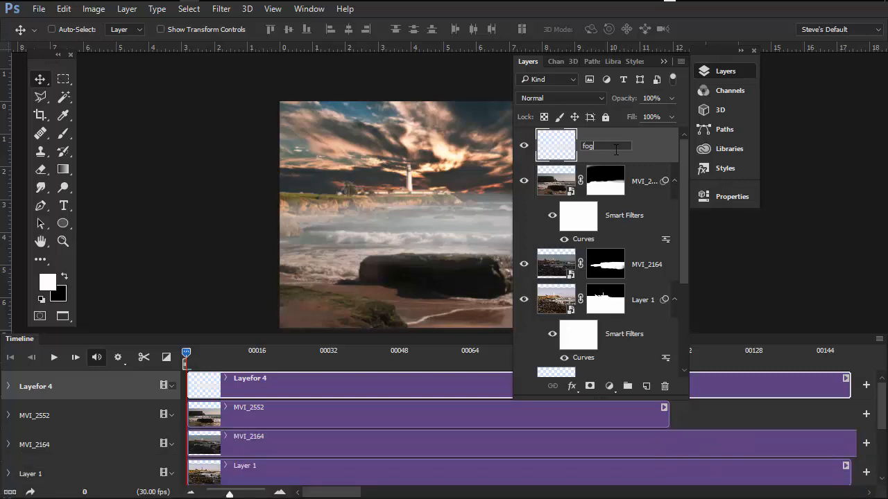
pyautogui.press('Return')
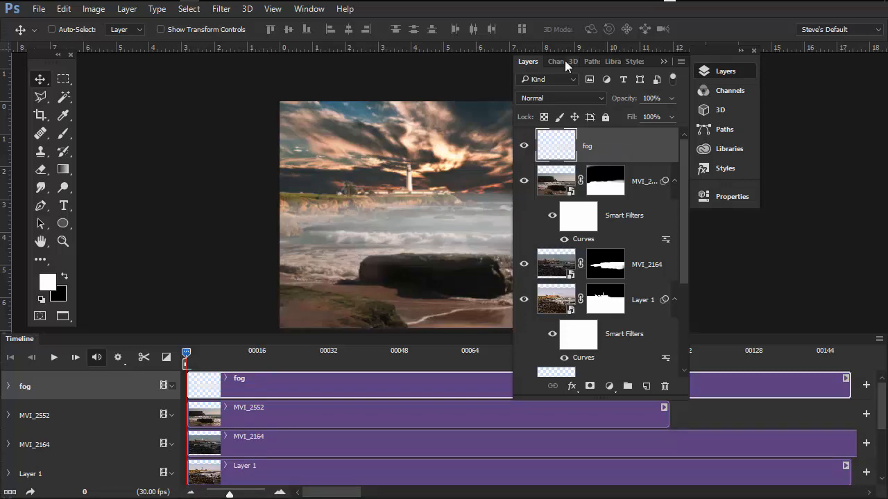
pyautogui.click(541, 59)
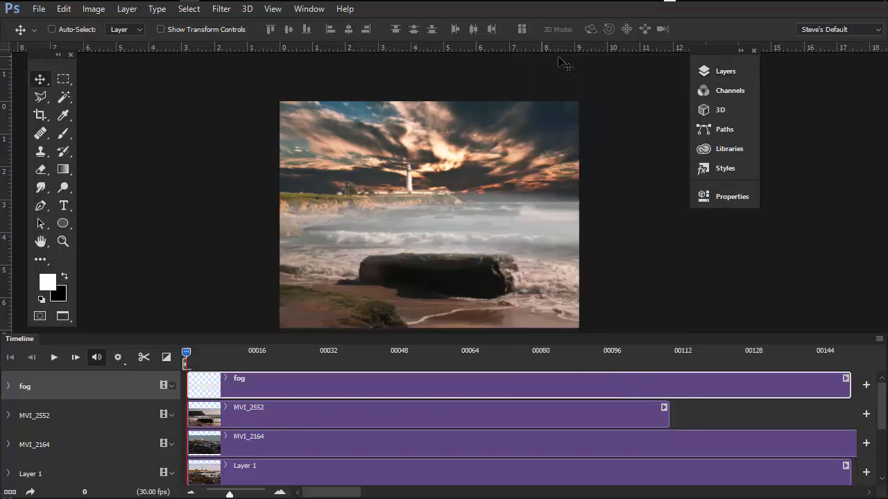
# - Animate the fog layer's Position with keyframes at frames 0 and 108, shifting the fog far to the left at frame 108
pyautogui.click(9, 386)
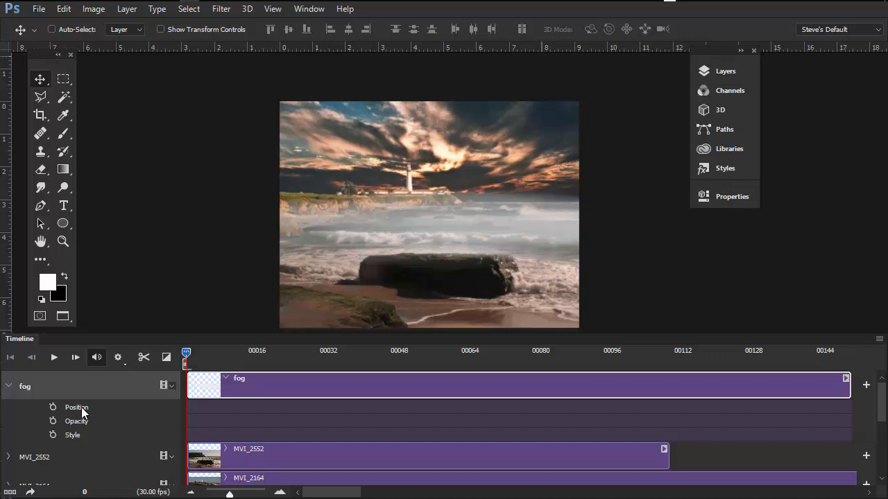
pyautogui.click(54, 407)
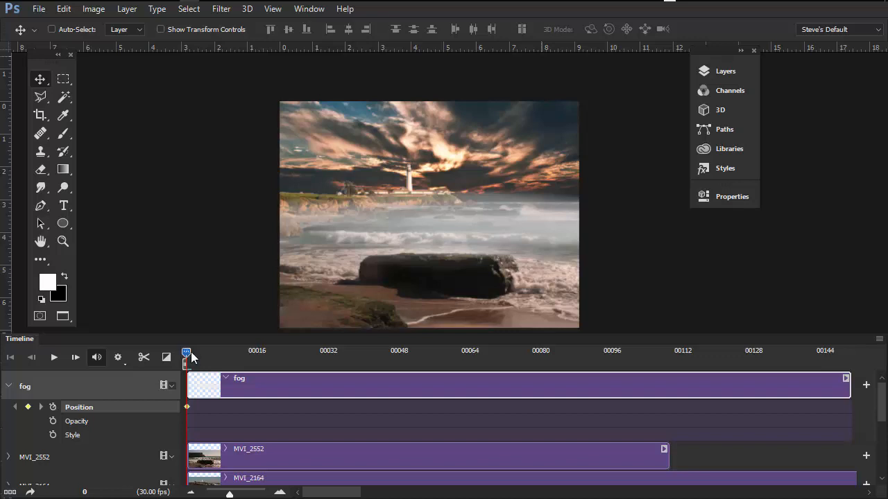
pyautogui.moveTo(189, 355); pyautogui.dragTo(664, 369)
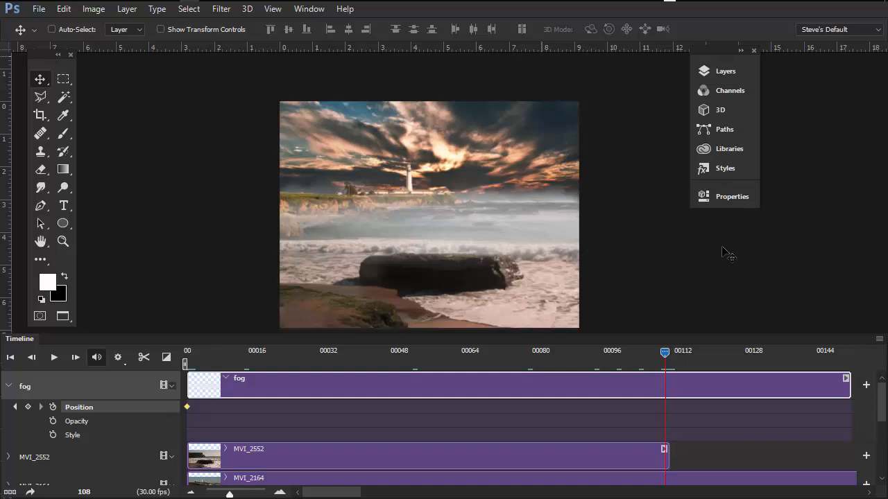
pyautogui.press('shift')
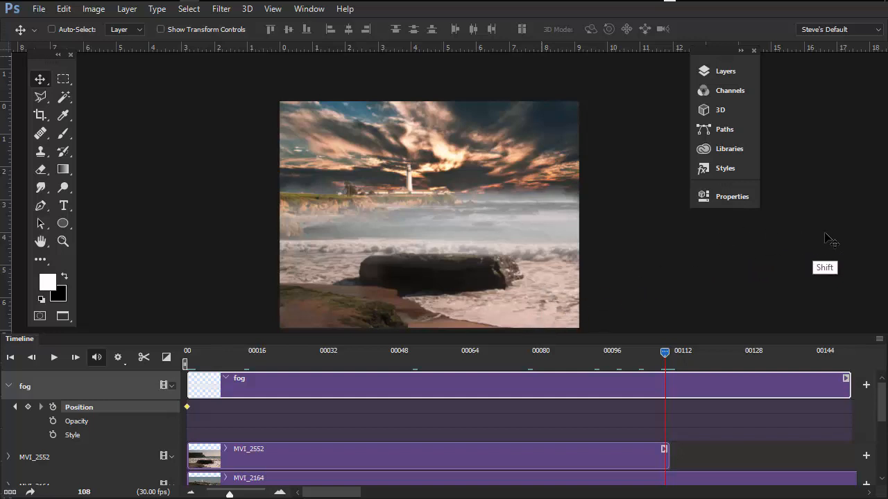
pyautogui.moveTo(826, 238); pyautogui.dragTo(262, 262)
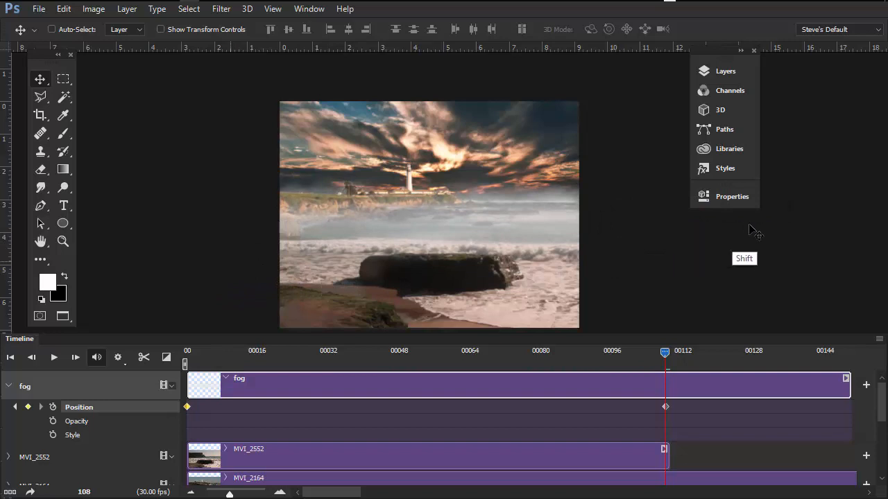
pyautogui.moveTo(715, 231); pyautogui.dragTo(281, 251)
pyautogui.moveTo(748, 234); pyautogui.dragTo(461, 274)
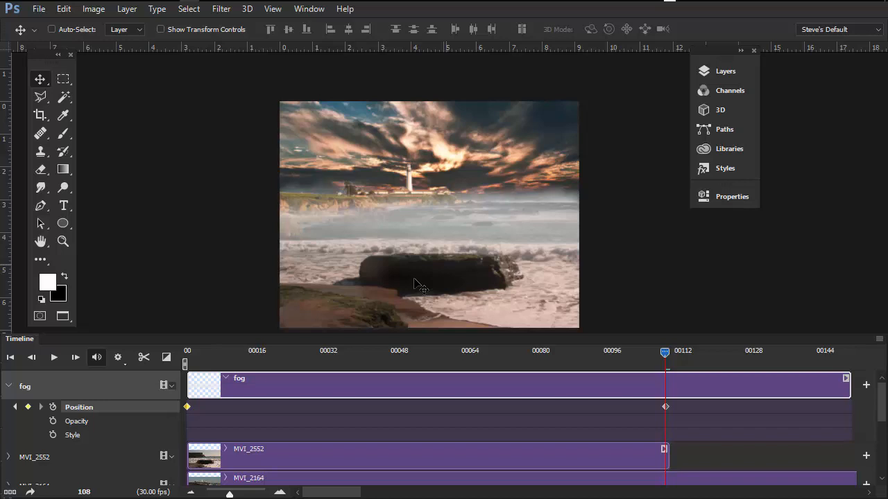
# - Return the playhead to frame 5 and open the fog clip's Motion settings
pyautogui.moveTo(665, 354); pyautogui.dragTo(201, 384)
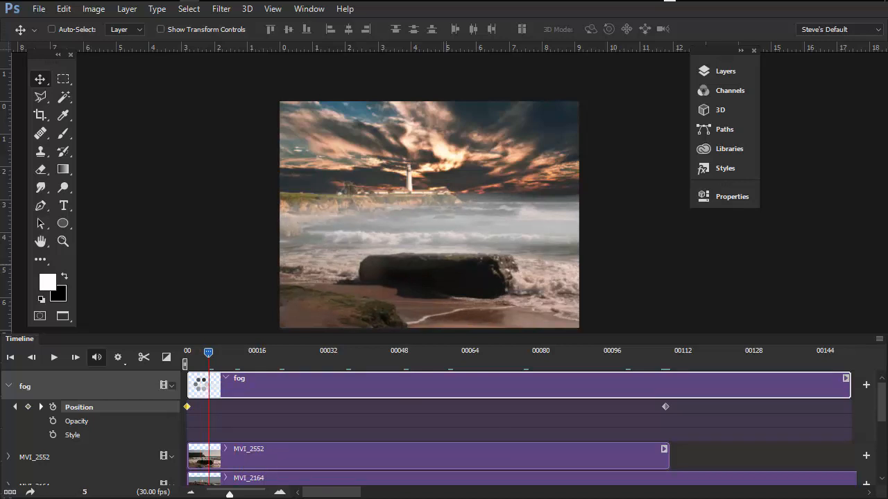
pyautogui.rightClick(201, 384)
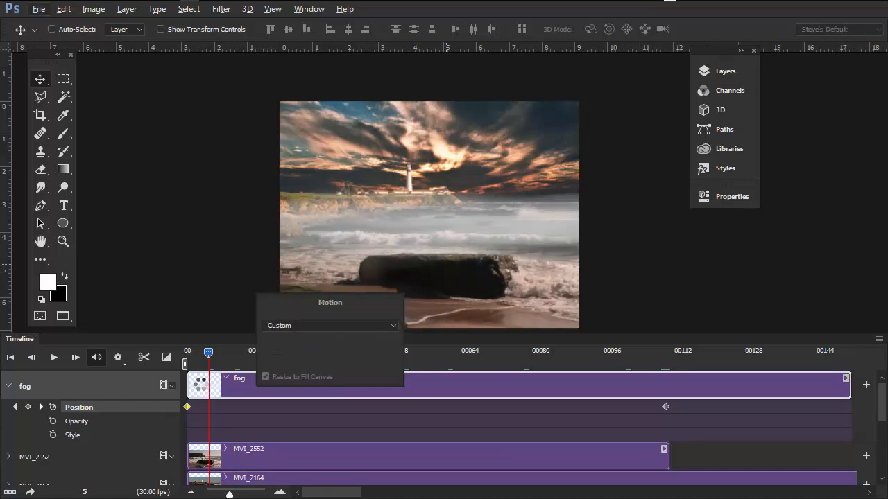